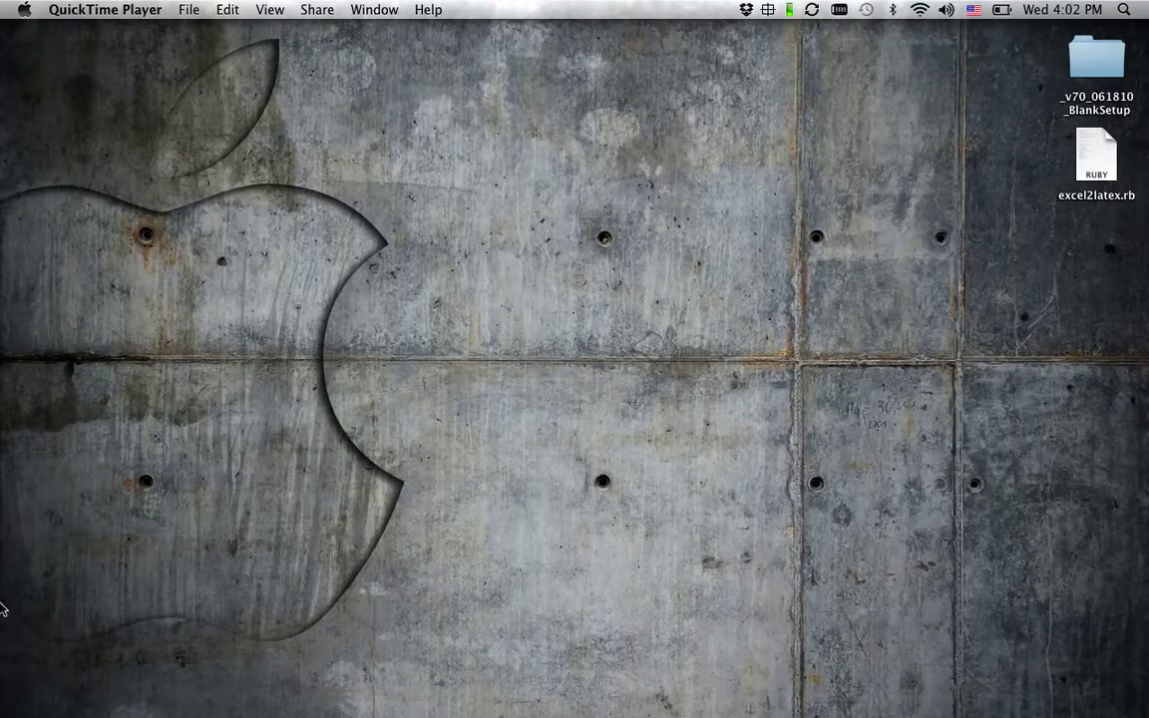
Sign in to Mendeley Web in Chrome with the saved credentials and browse the dashboard newsfeed
{"action": "mouse_move", "coordinate": [4, 469]}
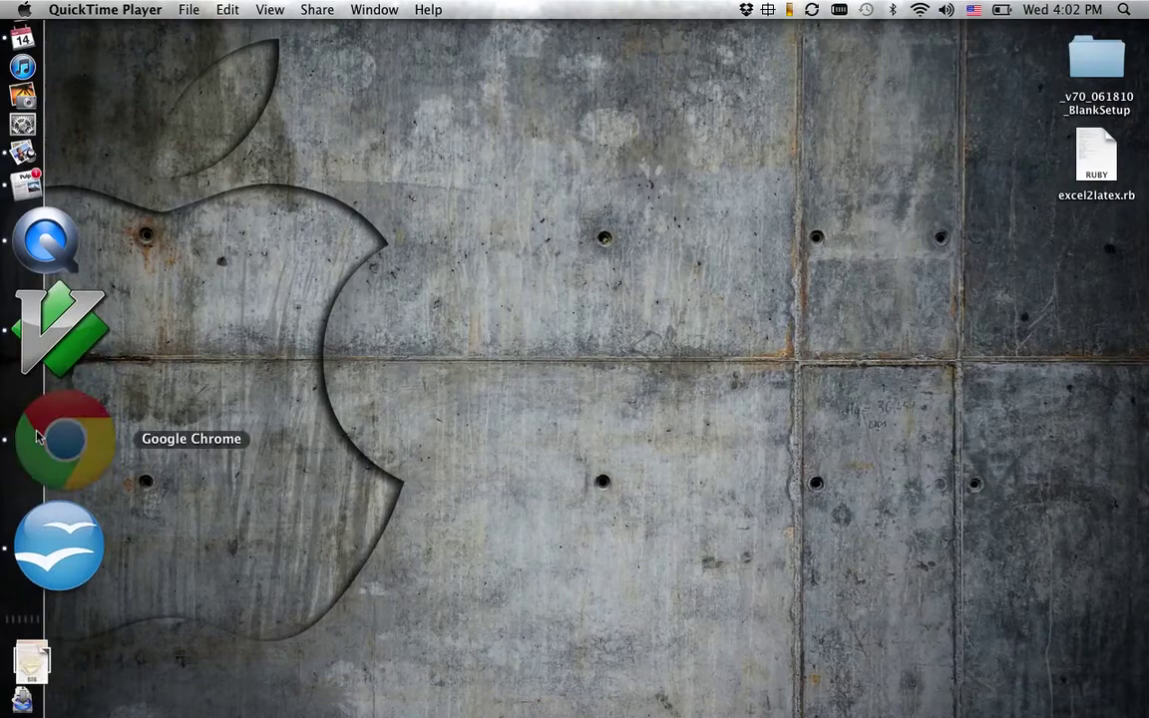
{"action": "left_click", "coordinate": [36, 436]}
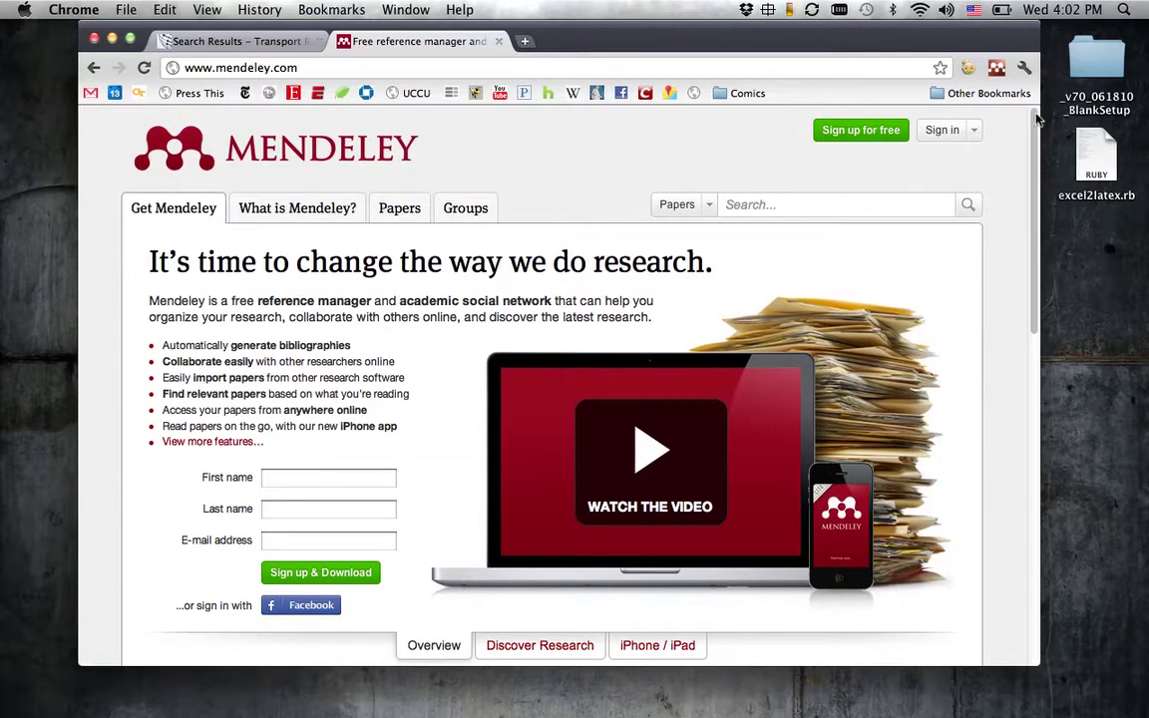
{"action": "left_click", "coordinate": [975, 130]}
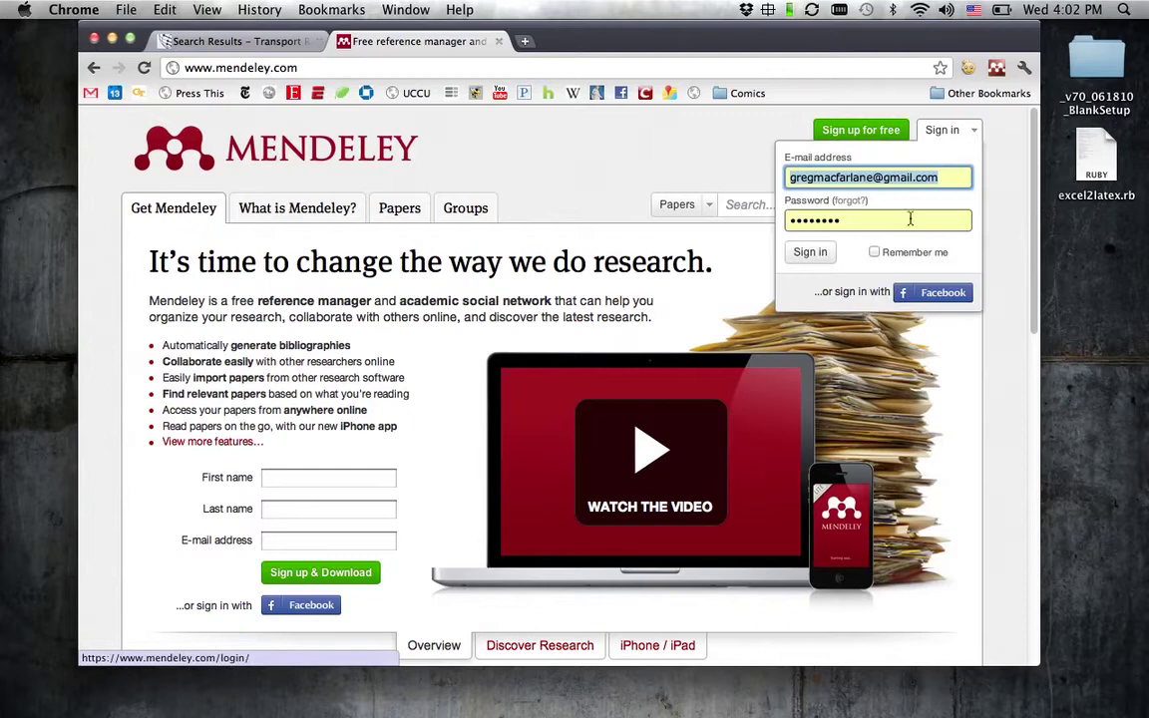
{"action": "left_click", "coordinate": [813, 252]}
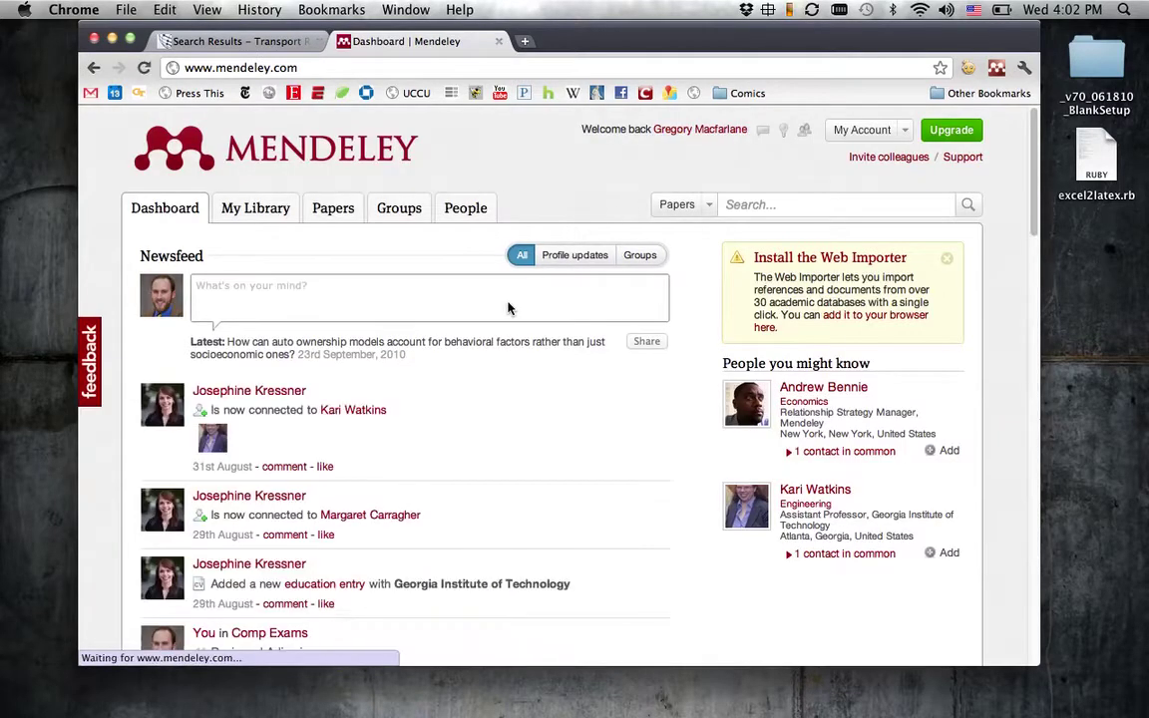
{"action": "scroll", "coordinate": [508, 308], "scroll_direction": "down", "scroll_amount": 3}
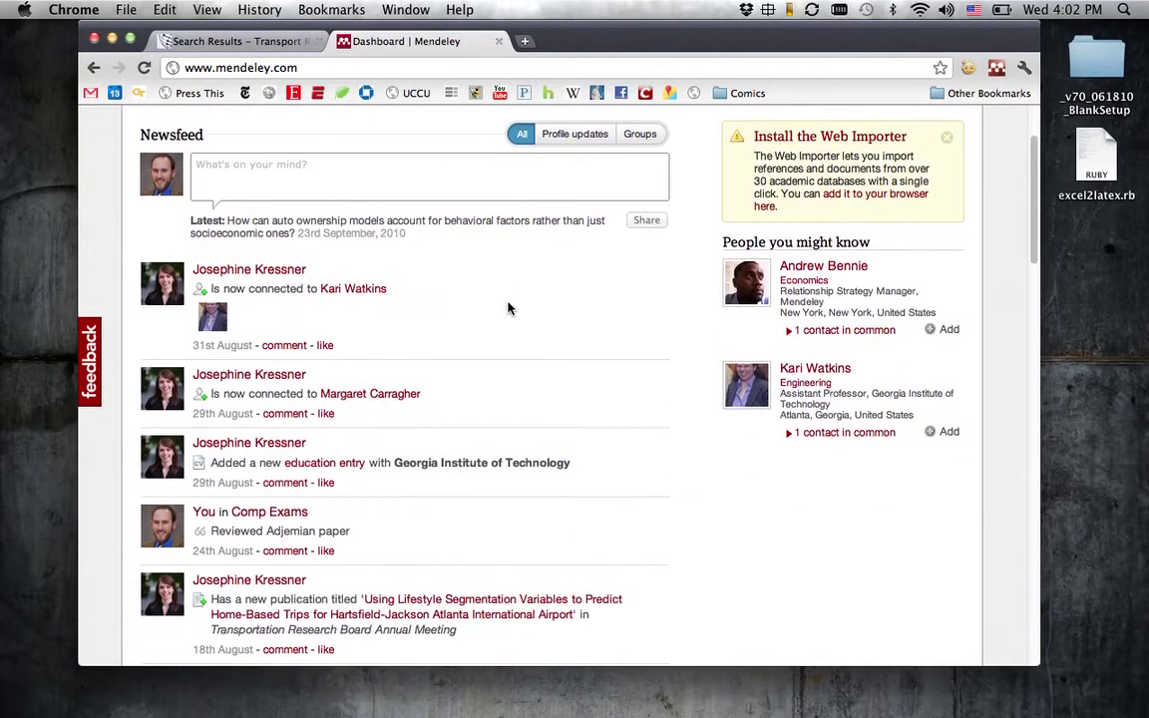
{"action": "scroll", "coordinate": [508, 308], "scroll_direction": "down", "scroll_amount": 4}
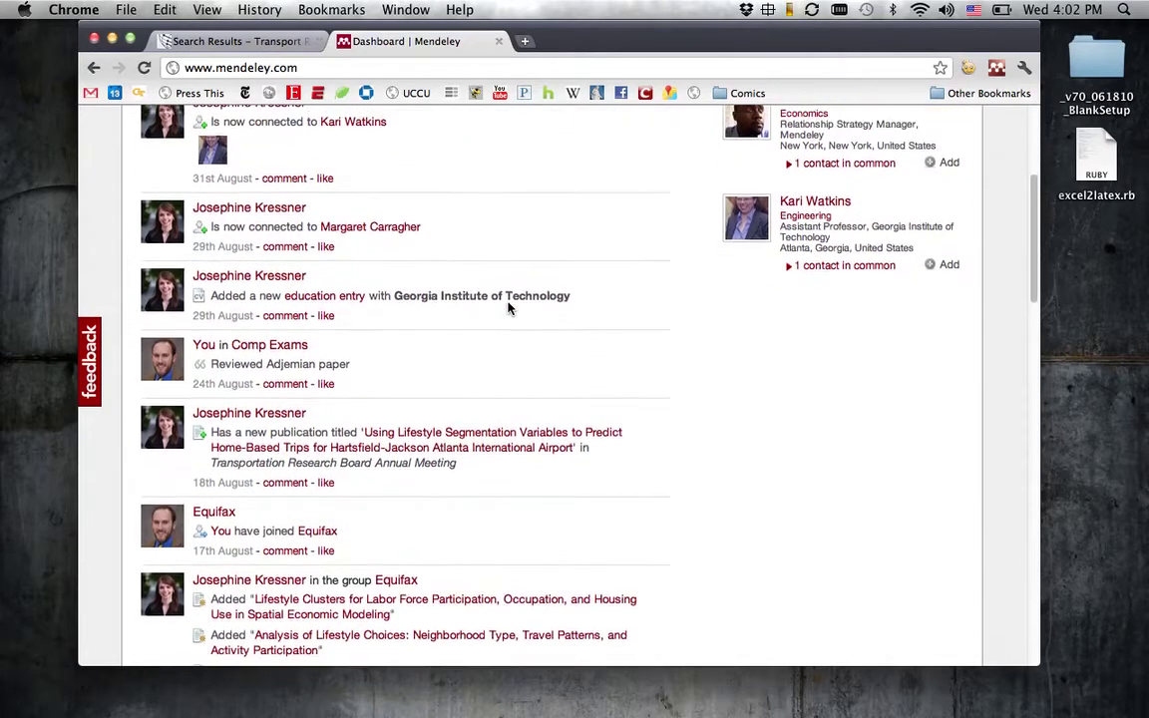
{"action": "scroll", "coordinate": [508, 308], "scroll_direction": "up", "scroll_amount": 1}
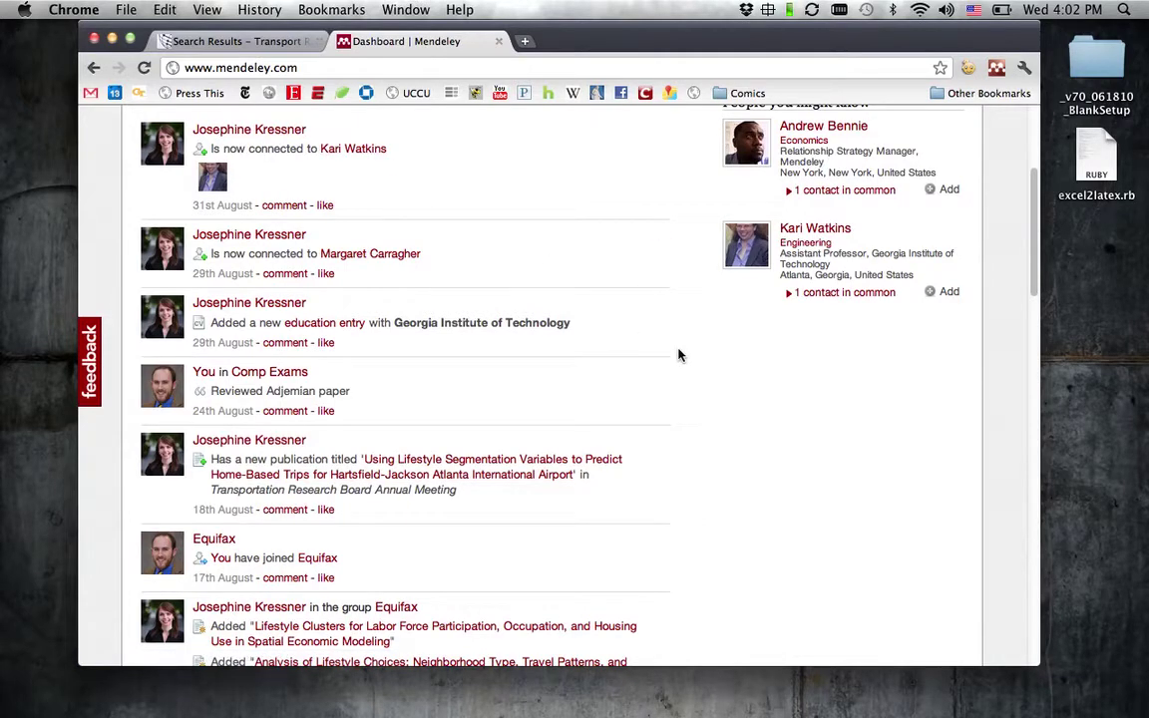
{"action": "scroll", "coordinate": [678, 355], "scroll_direction": "up", "scroll_amount": 5}
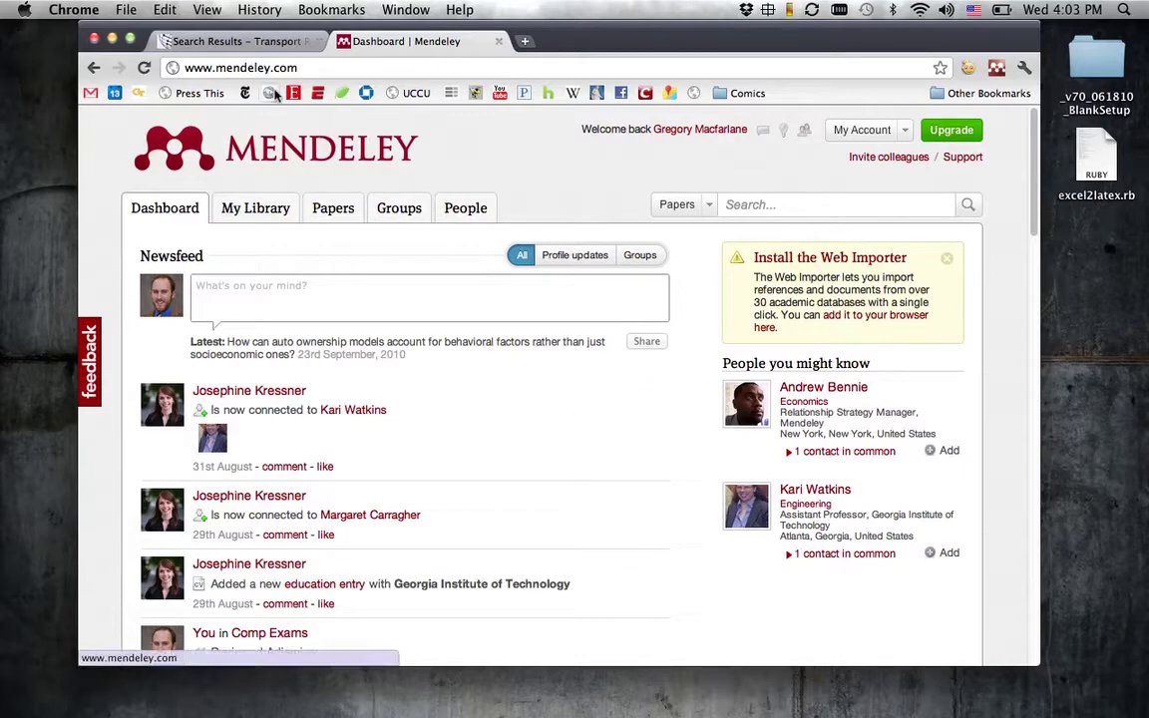
From the TRID search results, open the 'Climate Change and Transportation Engineering' record and scroll through it
{"action": "left_click", "coordinate": [231, 42]}
{"action": "scroll", "coordinate": [578, 435], "scroll_direction": "up", "scroll_amount": 5}
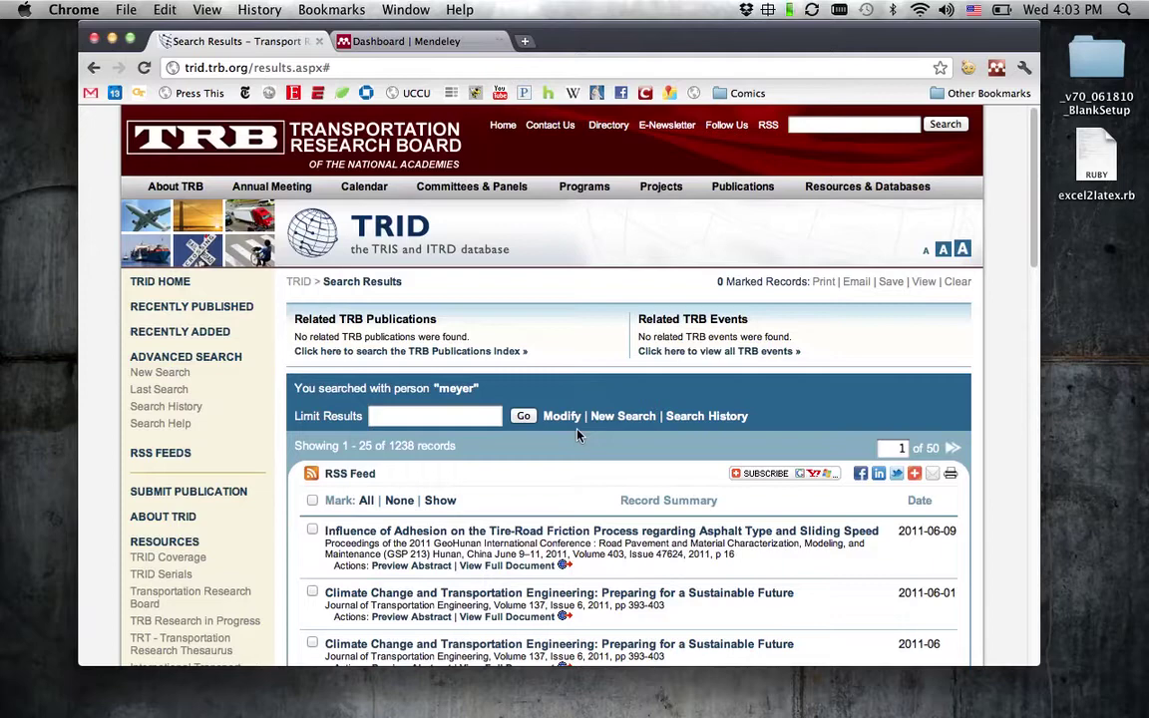
{"action": "scroll", "coordinate": [577, 435], "scroll_direction": "down", "scroll_amount": 5}
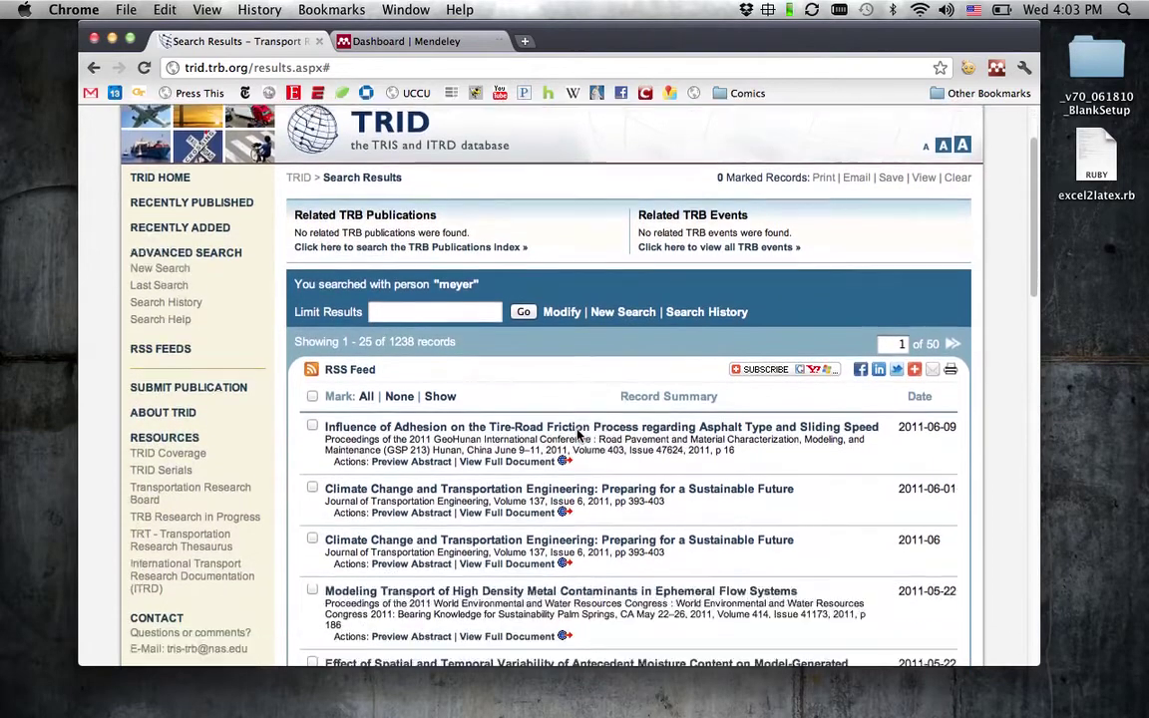
{"action": "scroll", "coordinate": [576, 435], "scroll_direction": "down", "scroll_amount": 1}
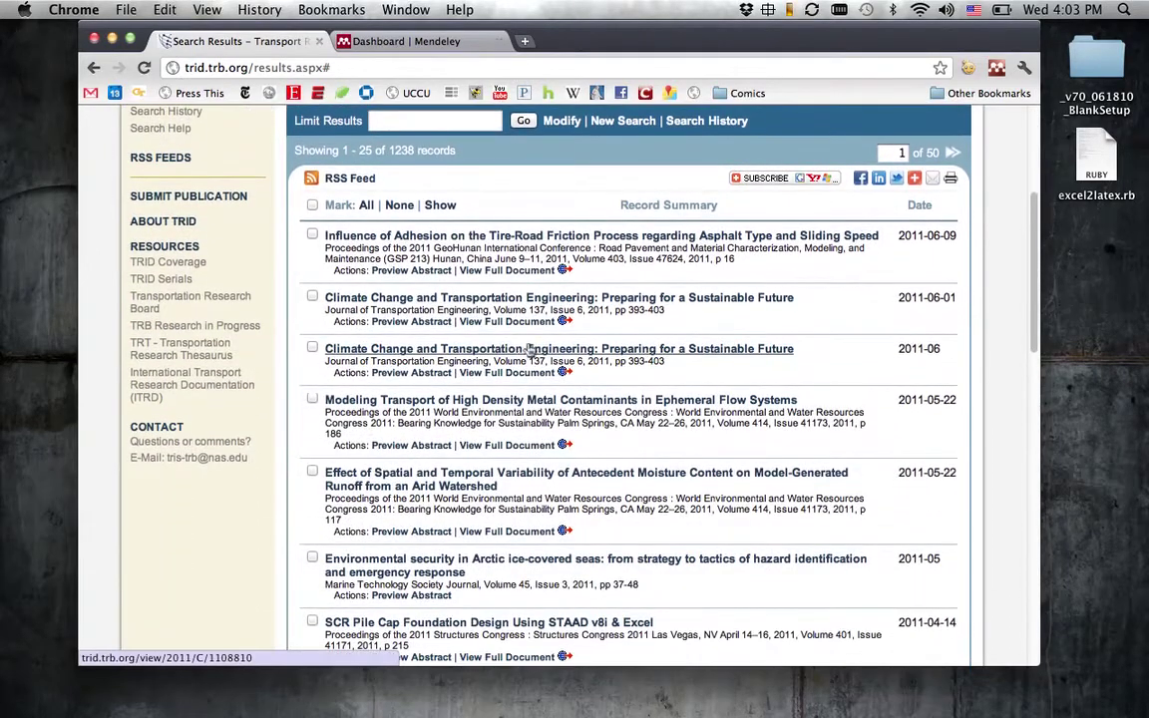
{"action": "left_click", "coordinate": [461, 299]}
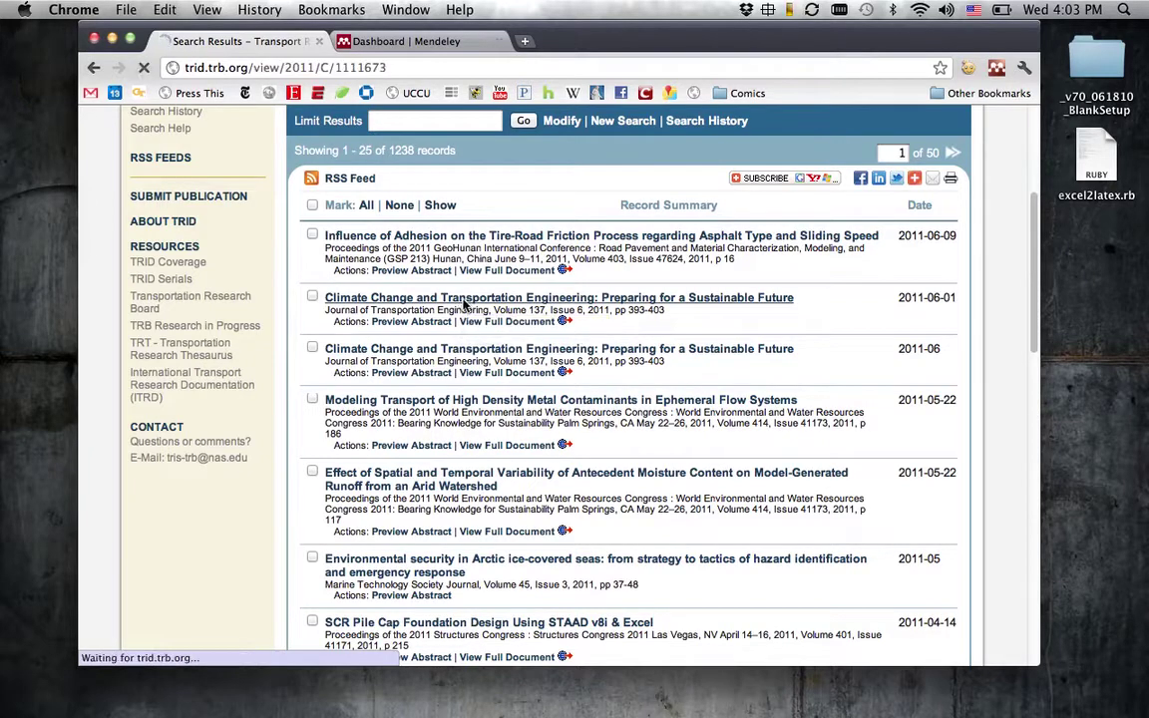
{"action": "scroll", "coordinate": [613, 398], "scroll_direction": "down", "scroll_amount": 3}
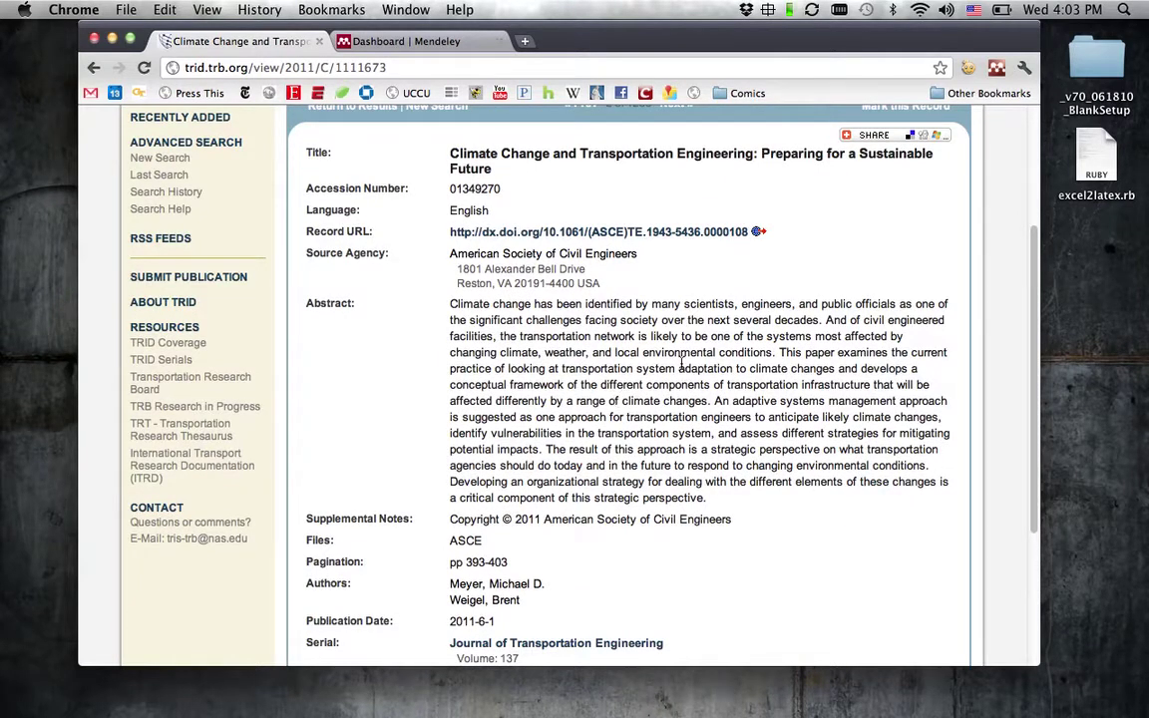
{"action": "scroll", "coordinate": [682, 363], "scroll_direction": "down", "scroll_amount": 1}
{"action": "scroll", "coordinate": [682, 364], "scroll_direction": "up", "scroll_amount": 2}
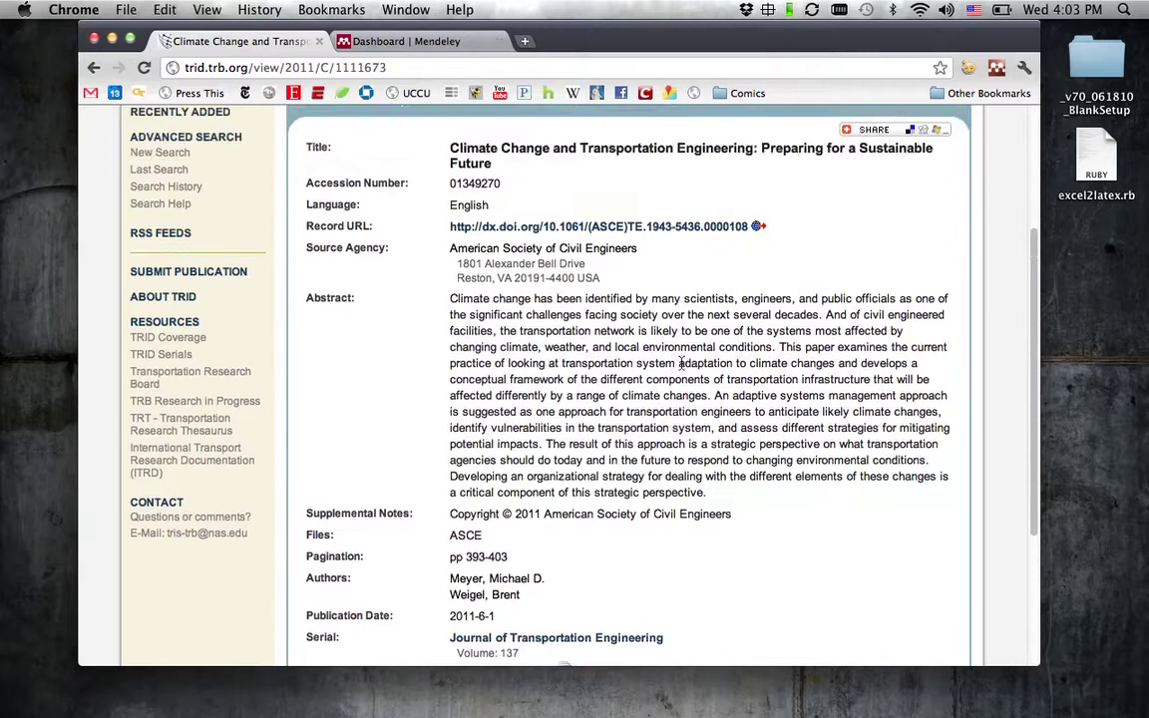
{"action": "scroll", "coordinate": [643, 410], "scroll_direction": "down", "scroll_amount": 1}
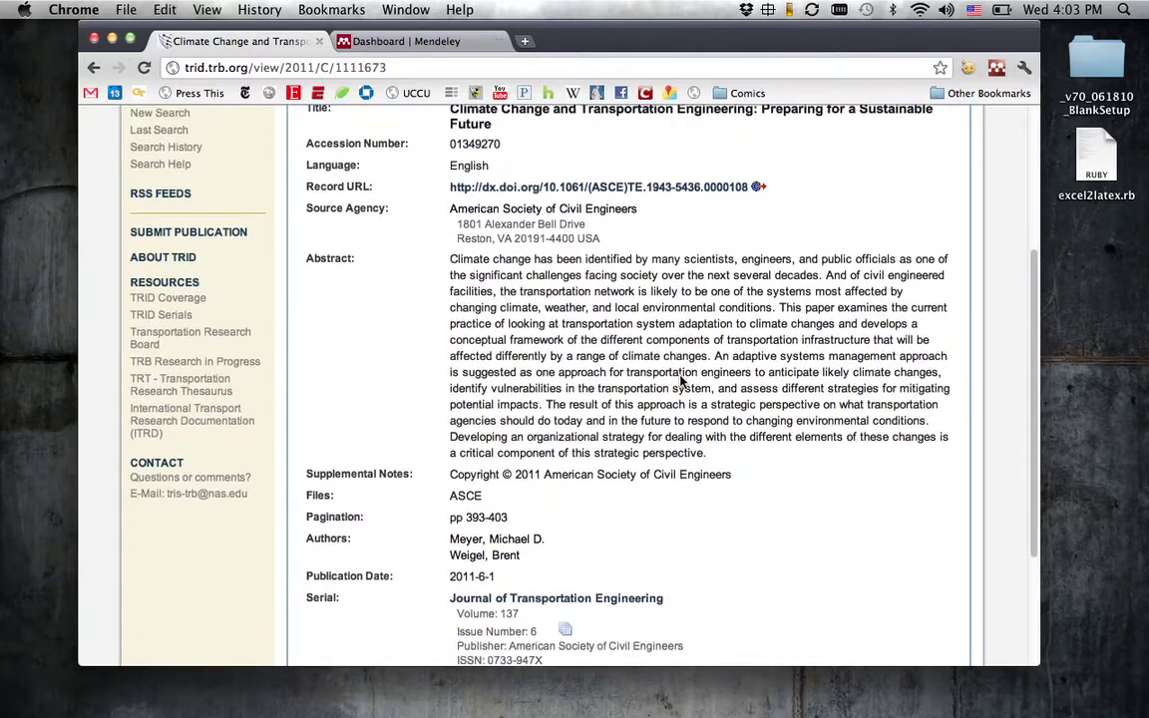
Import the TRID record with the Import to Mendeley extension until 'Import successful!' appears
{"action": "left_click", "coordinate": [997, 70]}
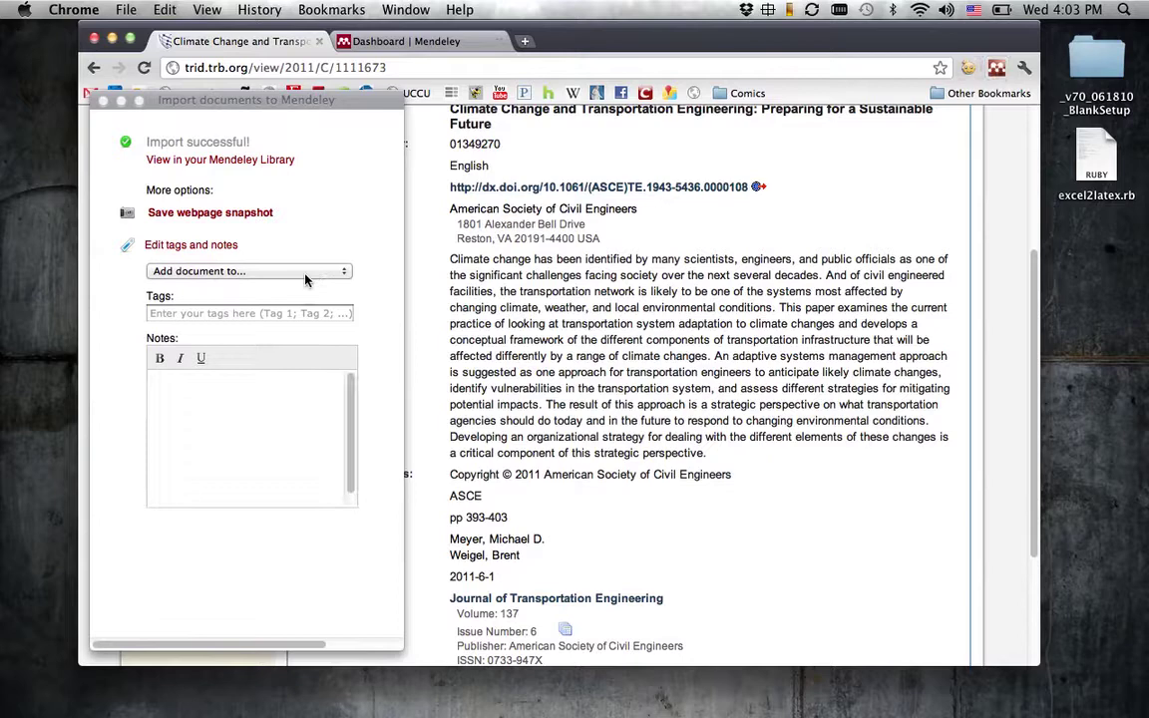
{"action": "left_click", "coordinate": [197, 160]}
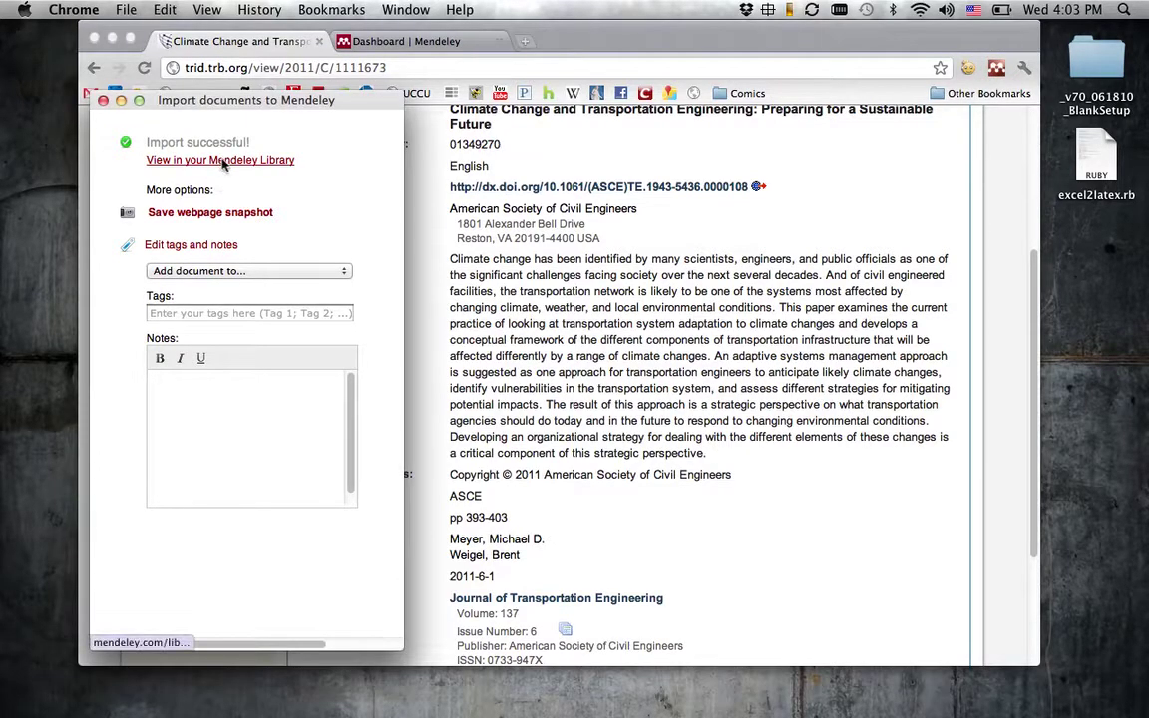
Open the imported article in the Mendeley library and save its document details
{"action": "left_click", "coordinate": [221, 160]}
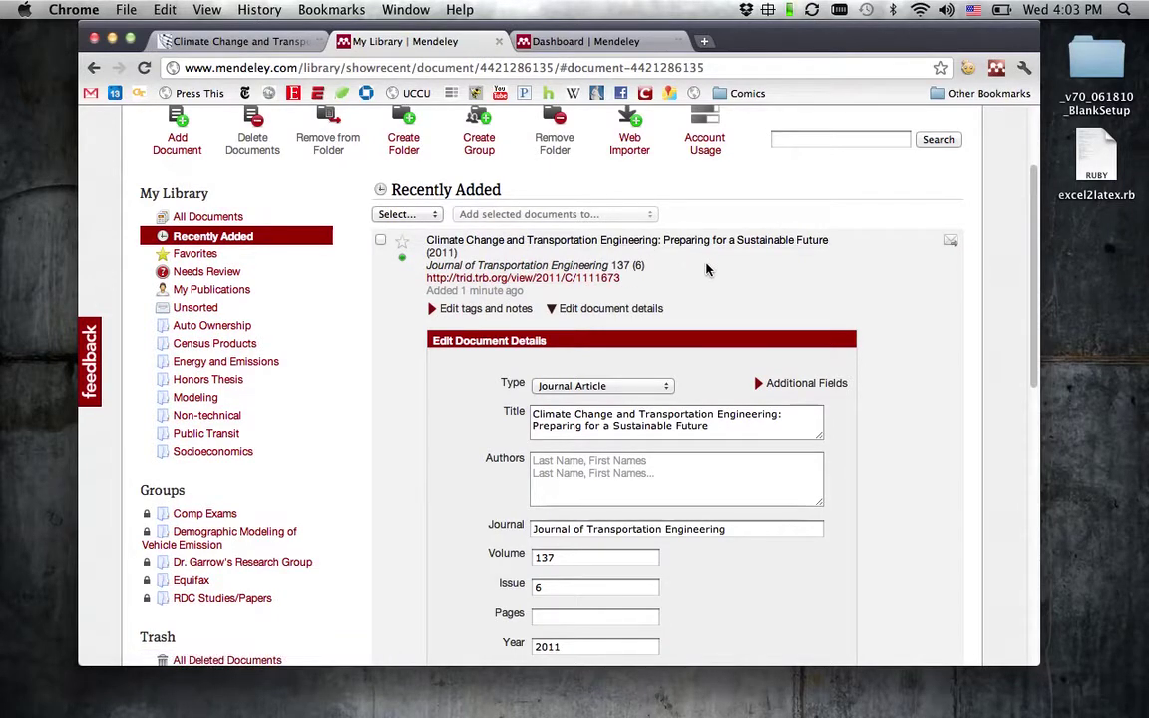
{"action": "scroll", "coordinate": [706, 269], "scroll_direction": "down", "scroll_amount": 1}
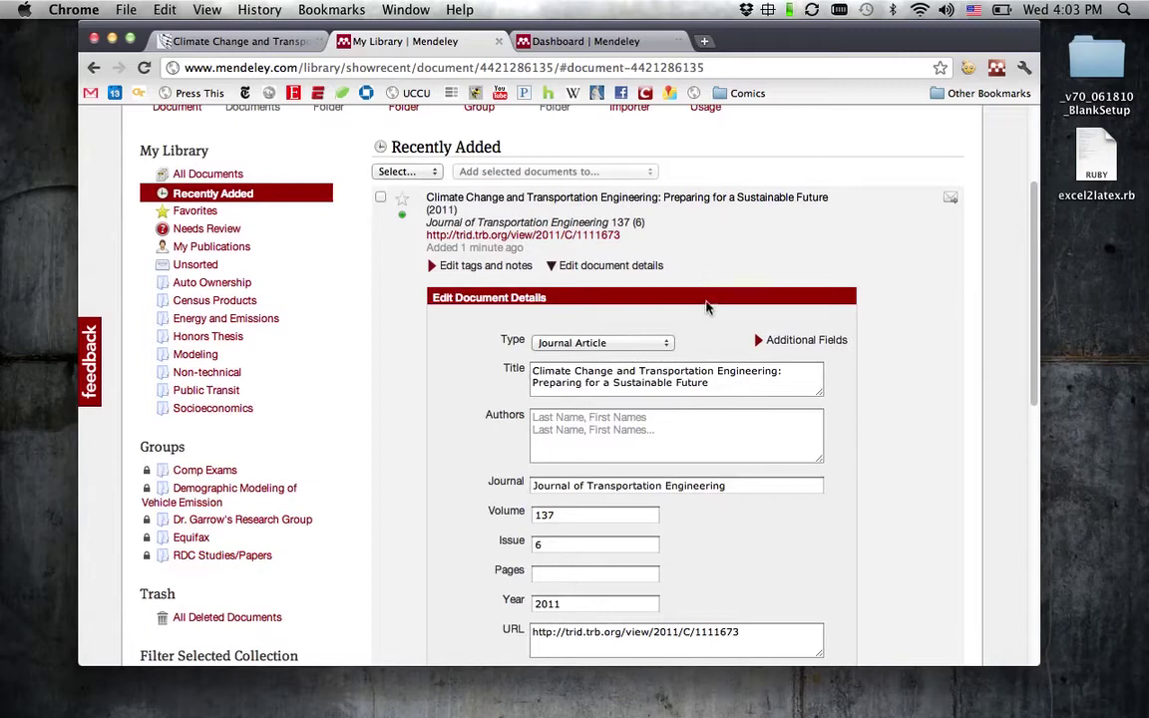
{"action": "scroll", "coordinate": [635, 294], "scroll_direction": "down", "scroll_amount": 4}
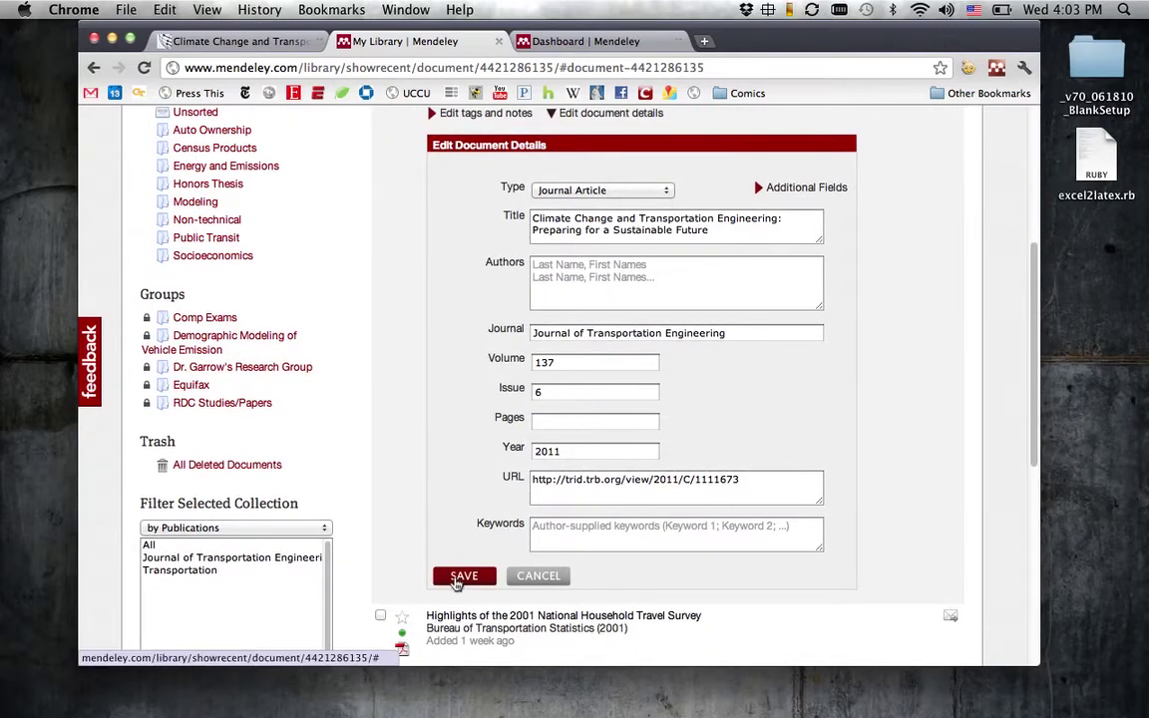
{"action": "left_click", "coordinate": [460, 581]}
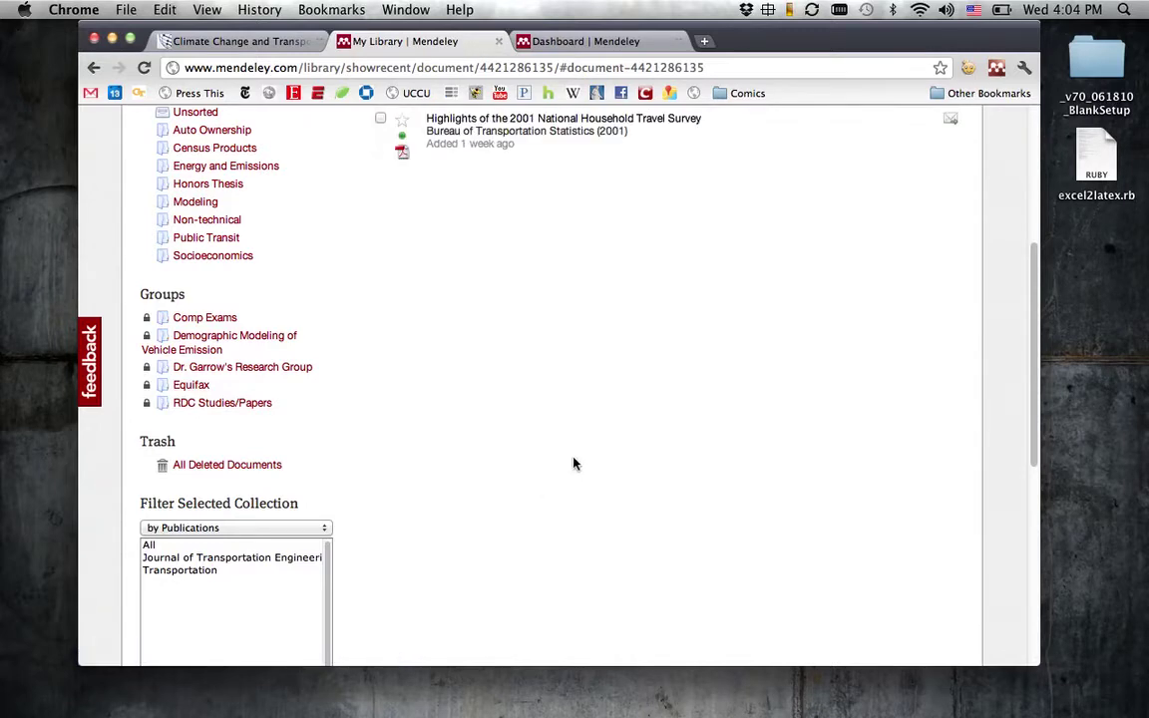
{"action": "scroll", "coordinate": [573, 463], "scroll_direction": "up", "scroll_amount": 4}
{"action": "scroll", "coordinate": [573, 462], "scroll_direction": "up", "scroll_amount": 2}
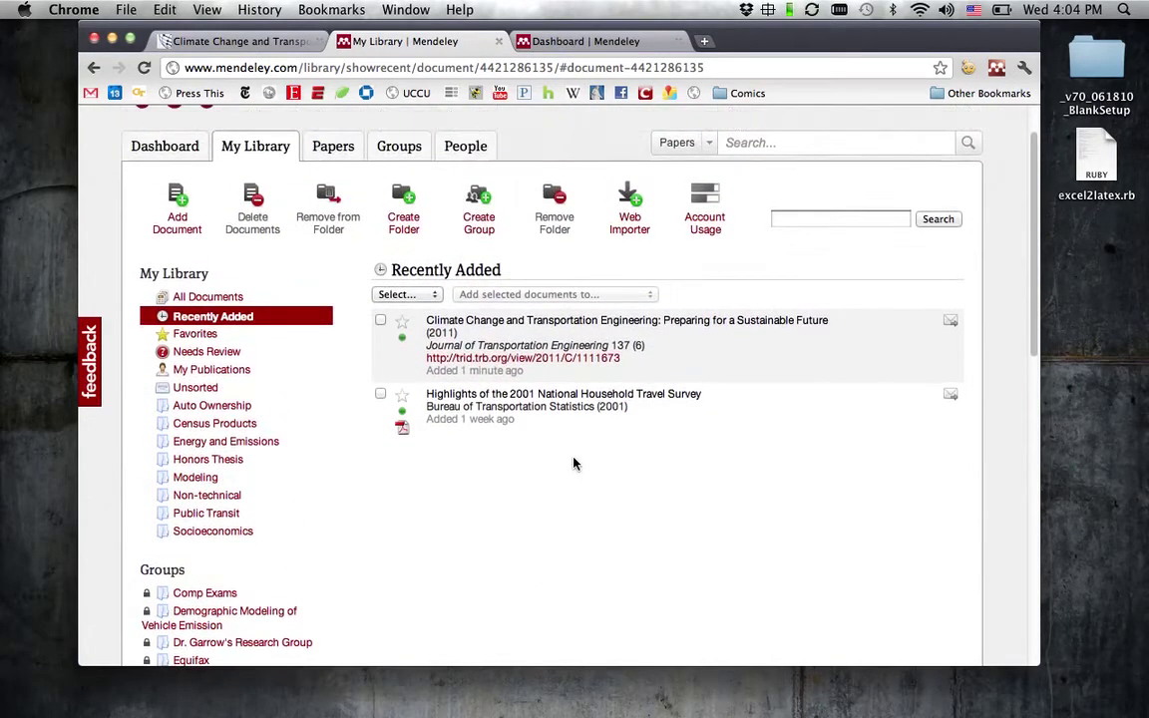
Show All Documents in My Library and scroll through the reference list
{"action": "left_click", "coordinate": [239, 299]}
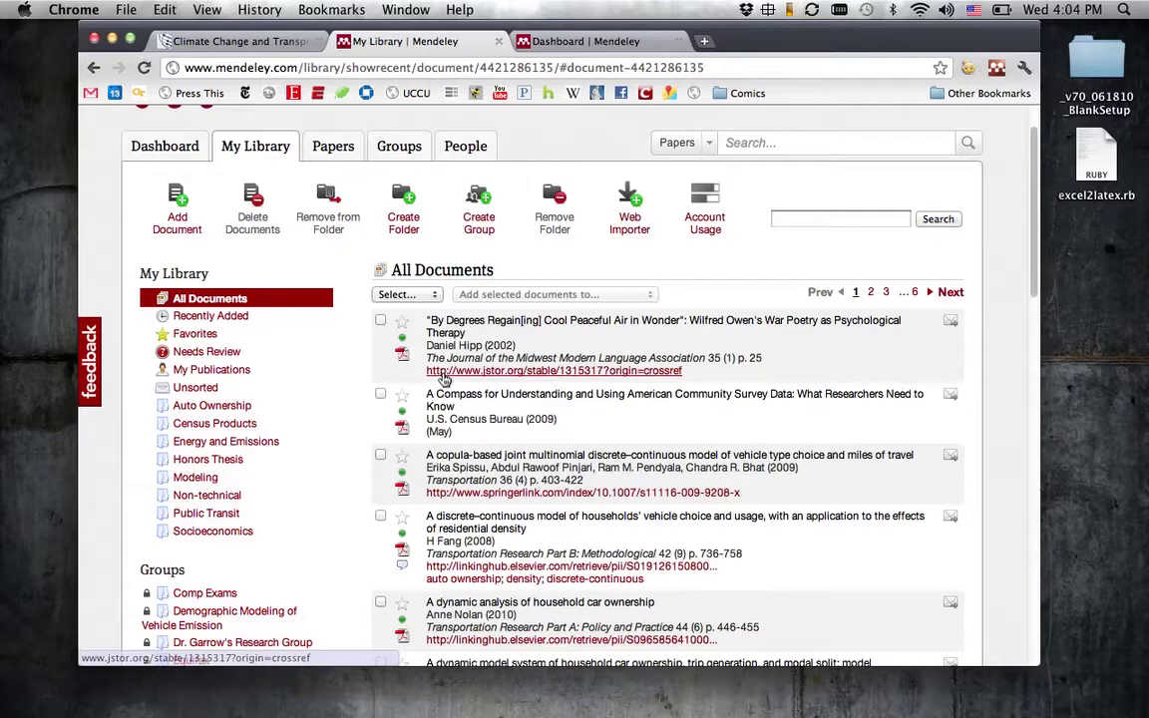
{"action": "scroll", "coordinate": [890, 411], "scroll_direction": "down", "scroll_amount": 2}
{"action": "scroll", "coordinate": [890, 411], "scroll_direction": "down", "scroll_amount": 5}
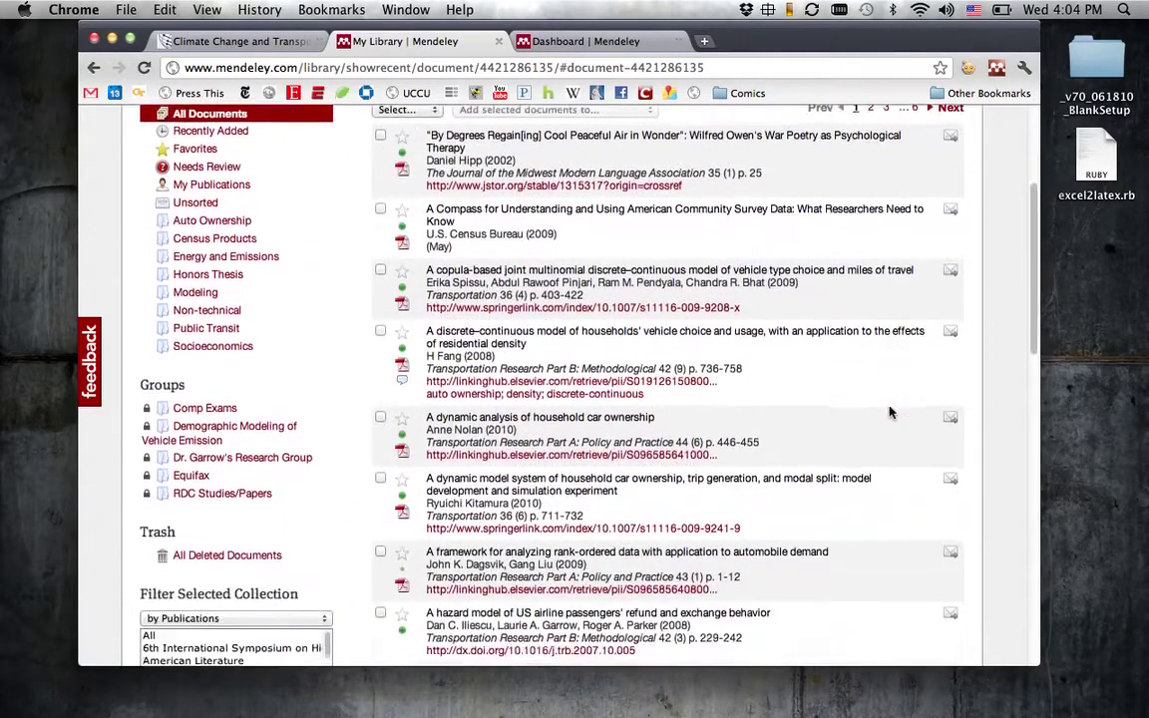
{"action": "scroll", "coordinate": [891, 411], "scroll_direction": "down", "scroll_amount": 5}
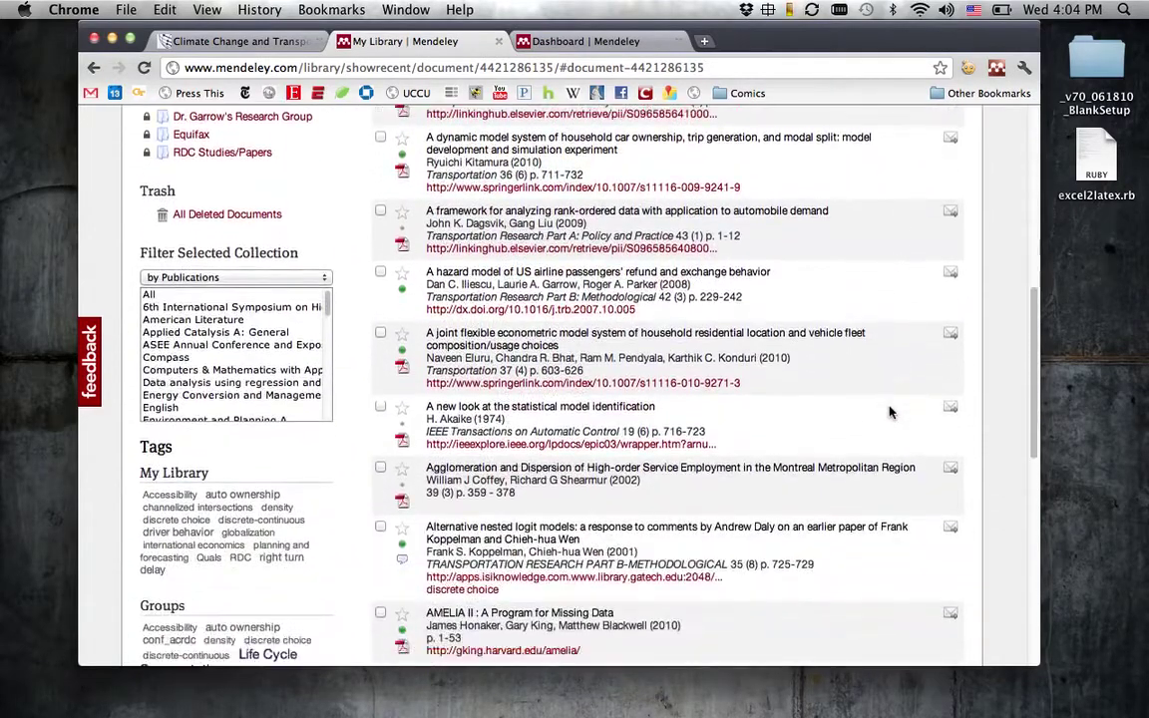
{"action": "scroll", "coordinate": [890, 411], "scroll_direction": "up", "scroll_amount": 6}
{"action": "scroll", "coordinate": [891, 411], "scroll_direction": "up", "scroll_amount": 6}
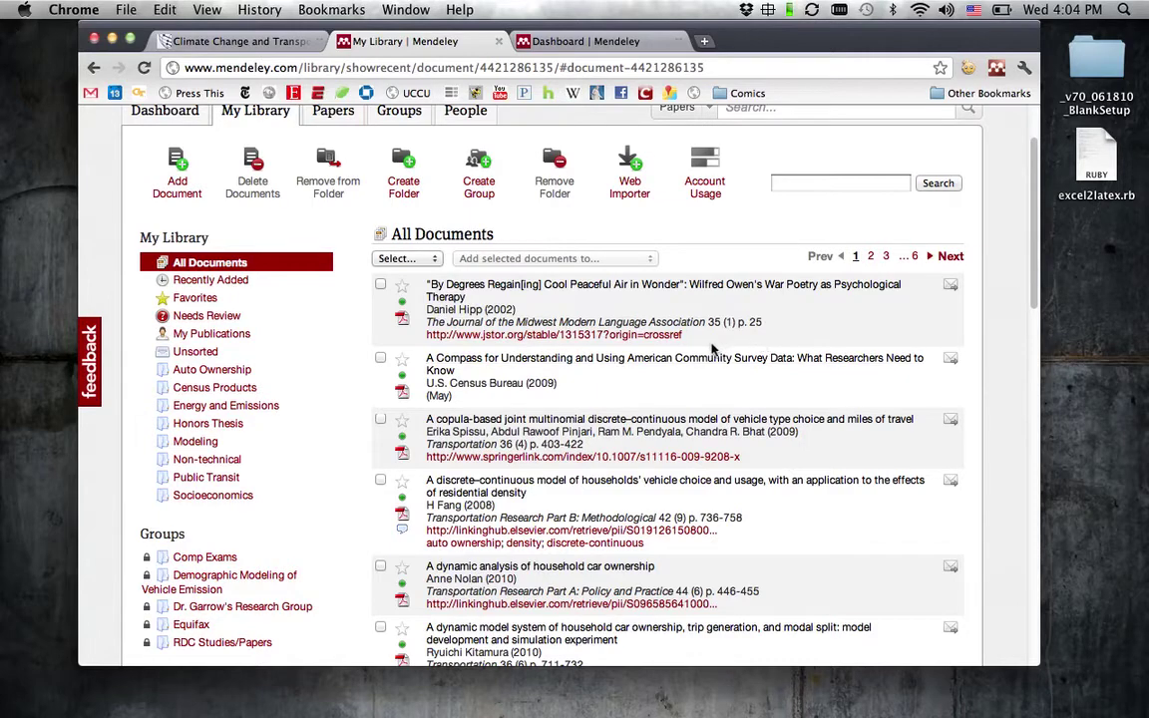
Close the My Library and TRID record tabs with Cmd+W, then minimise Chrome
{"action": "key", "text": "super+w"}
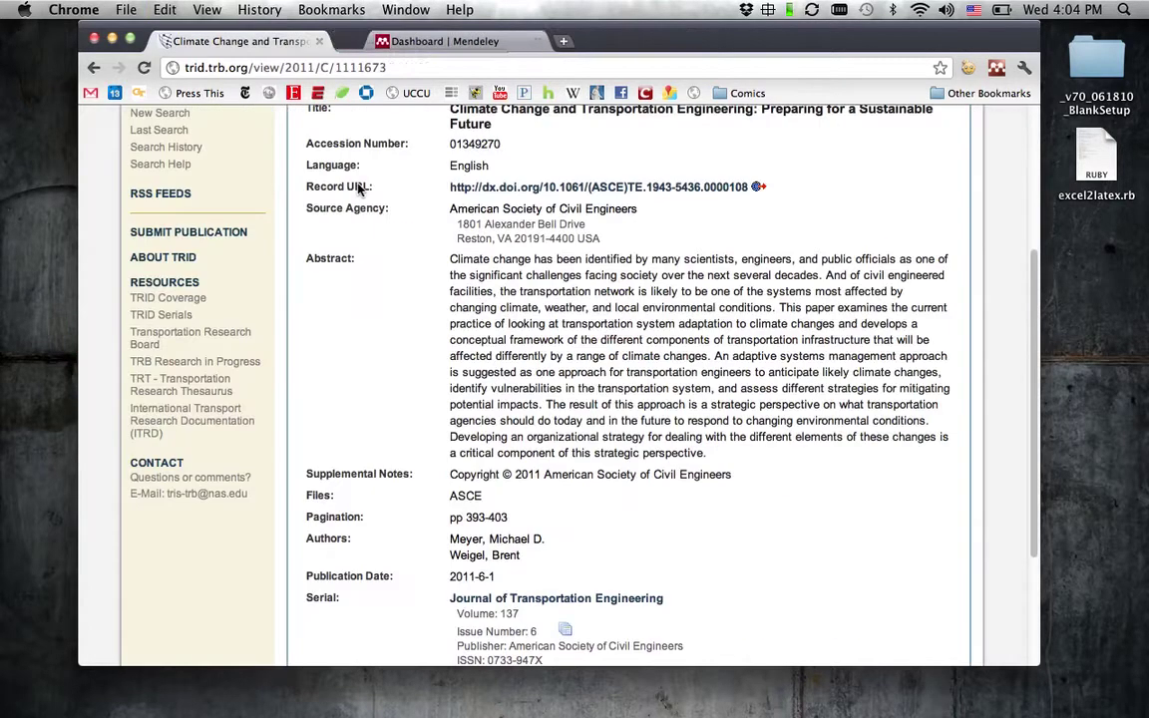
{"action": "key", "text": "super+w"}
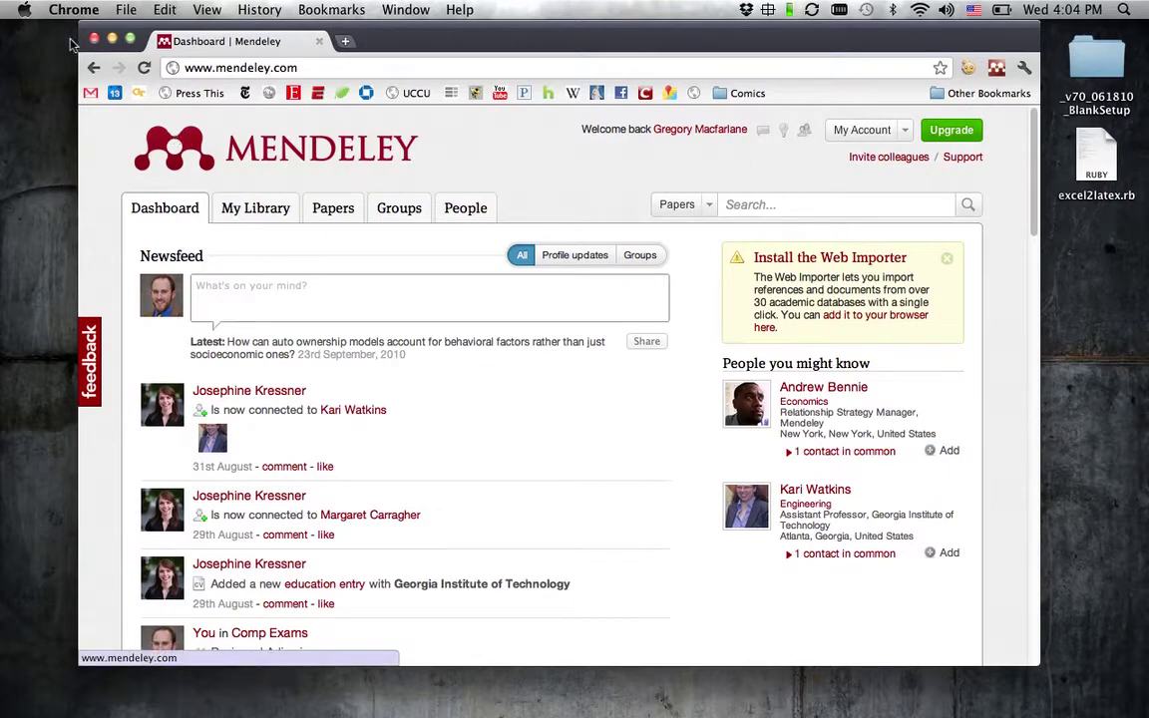
{"action": "left_click", "coordinate": [112, 38]}
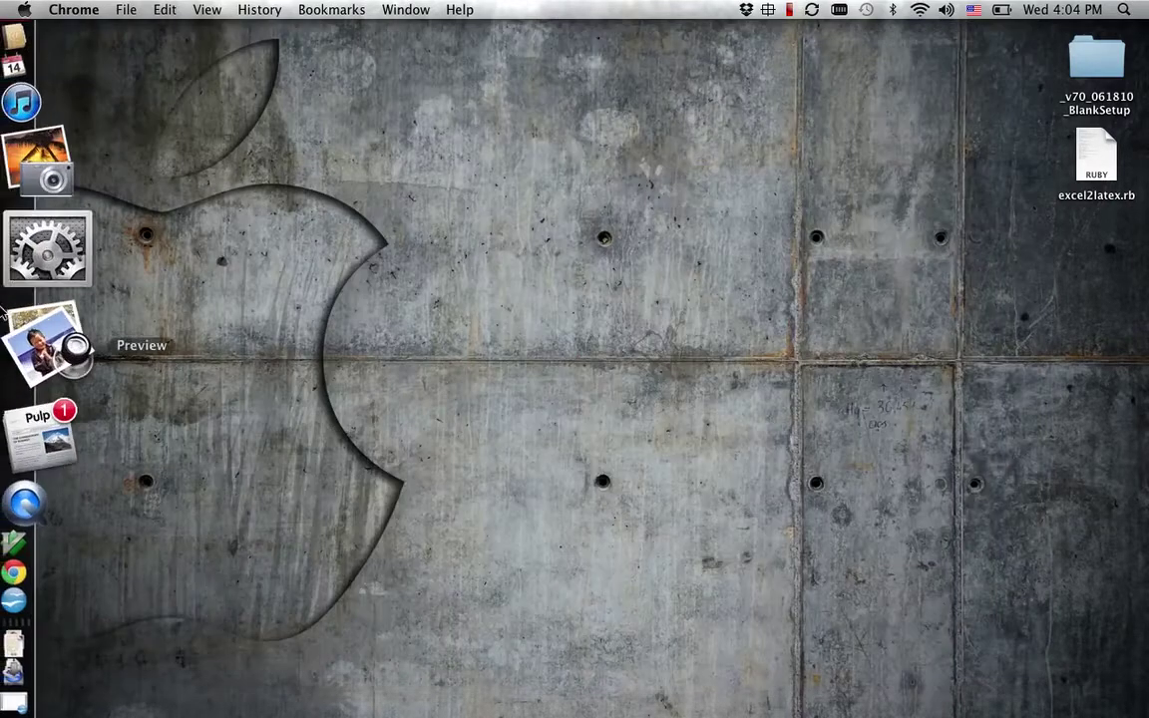
{"action": "left_click", "coordinate": [6, 158]}
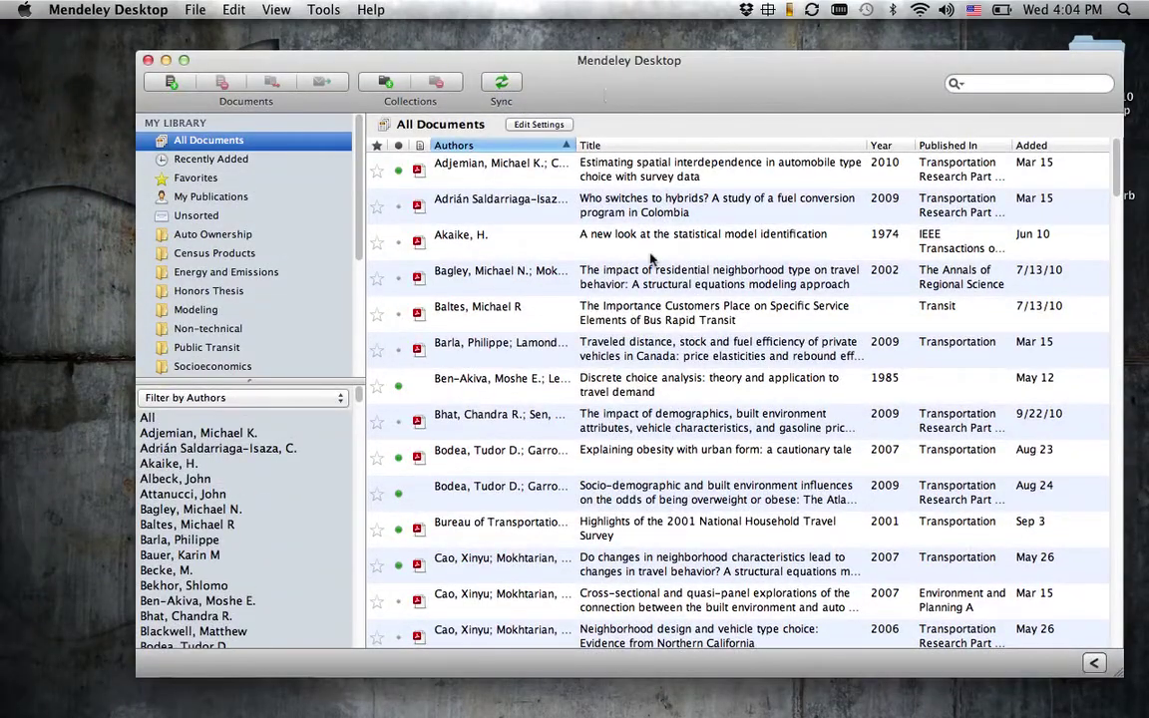
{"action": "scroll", "coordinate": [589, 256], "scroll_direction": "down", "scroll_amount": 5}
{"action": "scroll", "coordinate": [651, 259], "scroll_direction": "up", "scroll_amount": 5}
Open Akaike's PDF and highlight the passage about choosing the loss function
{"action": "left_click", "coordinate": [418, 246]}
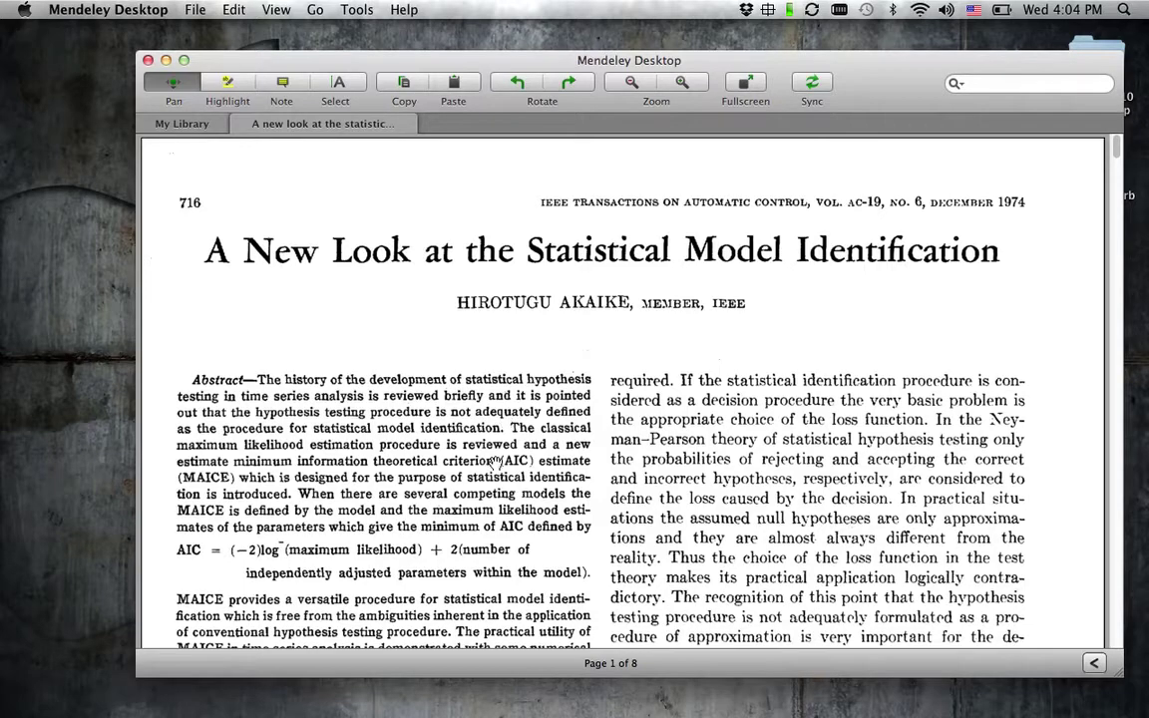
{"action": "scroll", "coordinate": [498, 439], "scroll_direction": "down", "scroll_amount": 5}
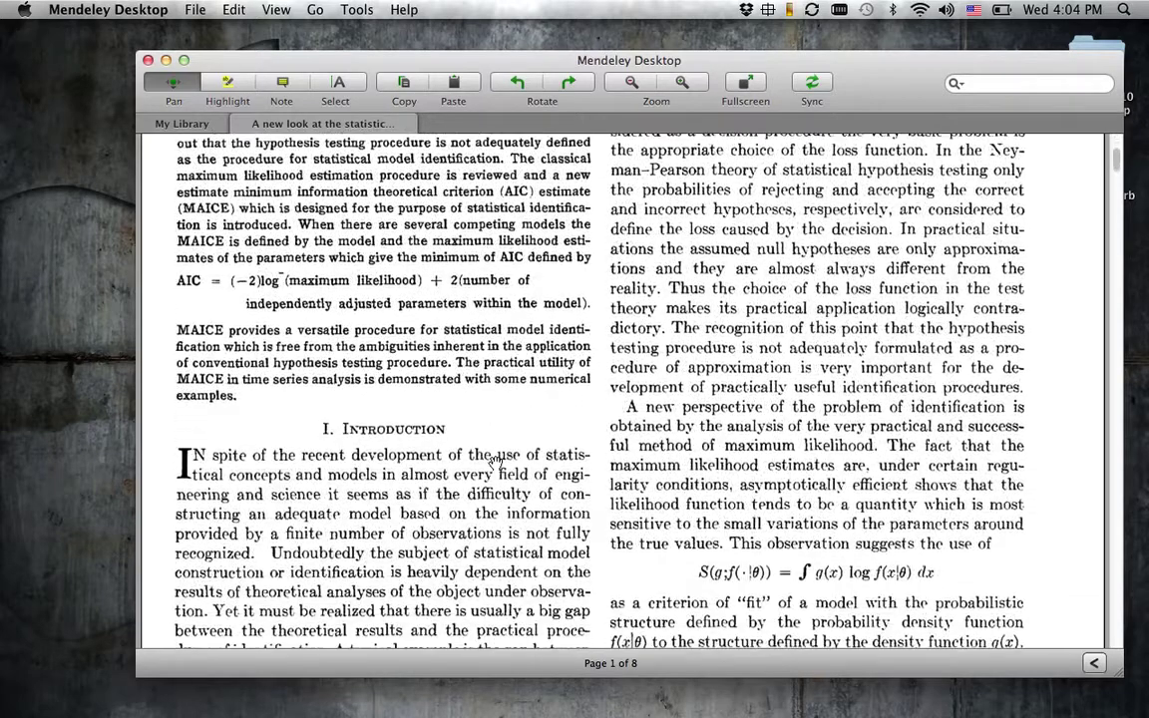
{"action": "left_click", "coordinate": [228, 82]}
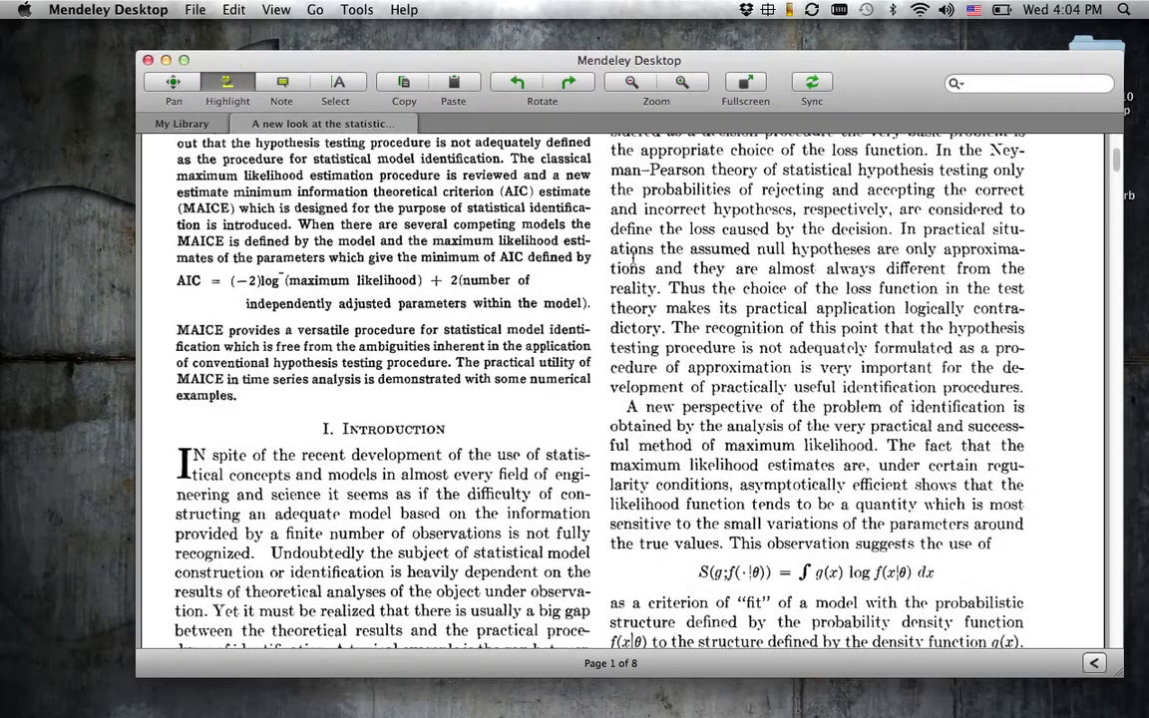
{"action": "left_click_drag", "start_coordinate": [611, 268], "coordinate": [933, 347]}
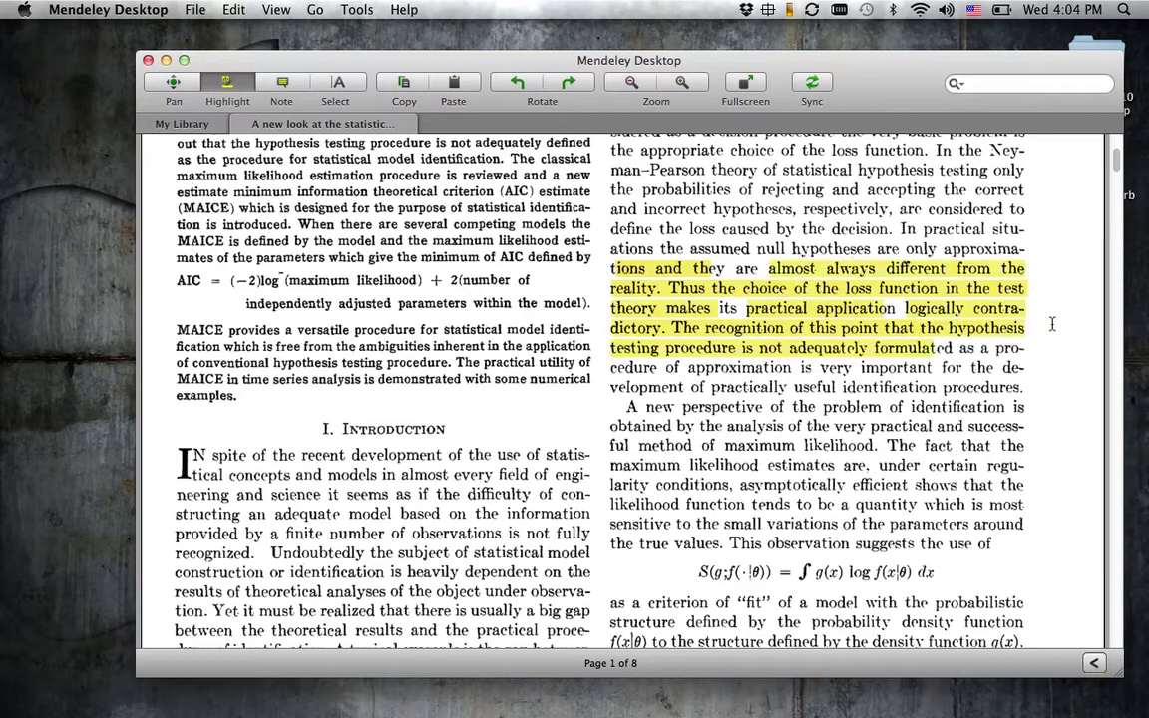
Add the sticky note 'This could be useful!' below the highlight, then return to My Library
{"action": "left_click", "coordinate": [259, 84]}
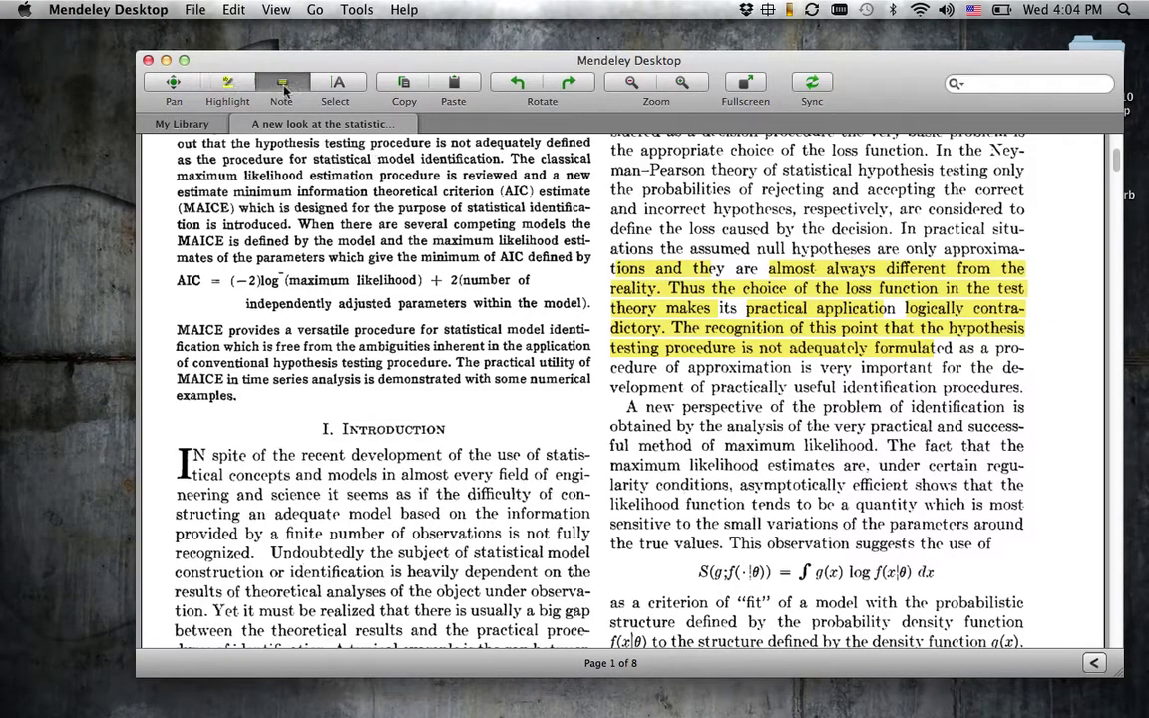
{"action": "left_click", "coordinate": [703, 491]}
{"action": "type", "text": "This "}
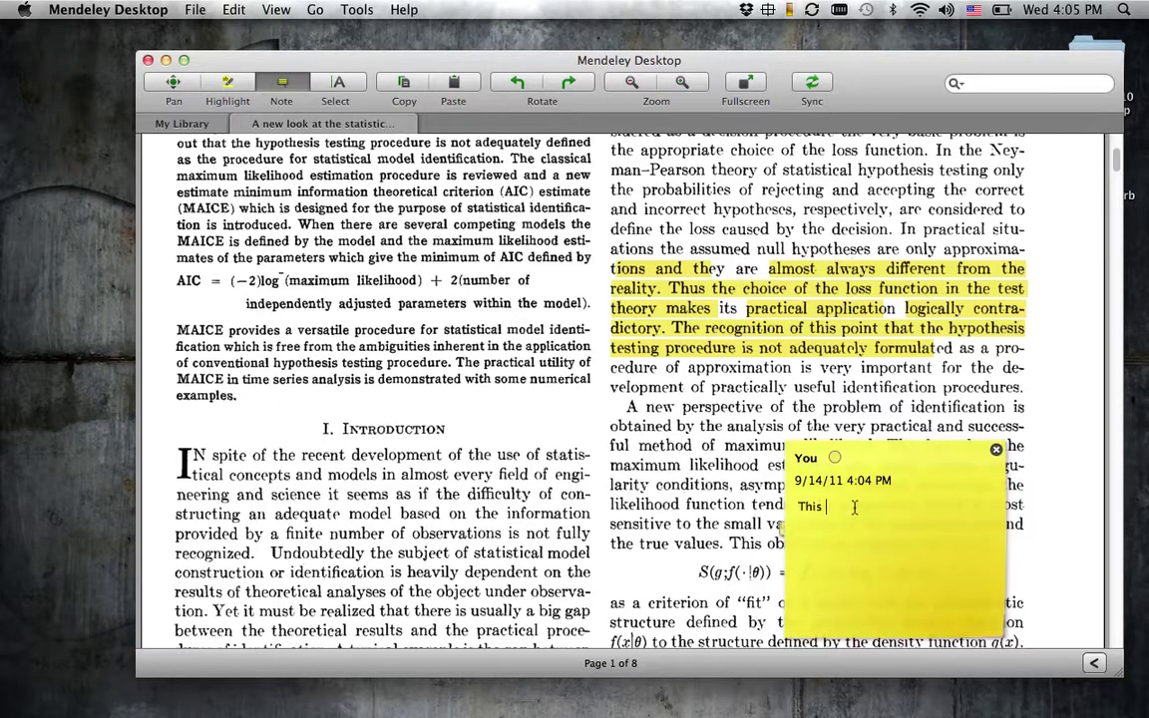
{"action": "type", "text": "could be usefule"}
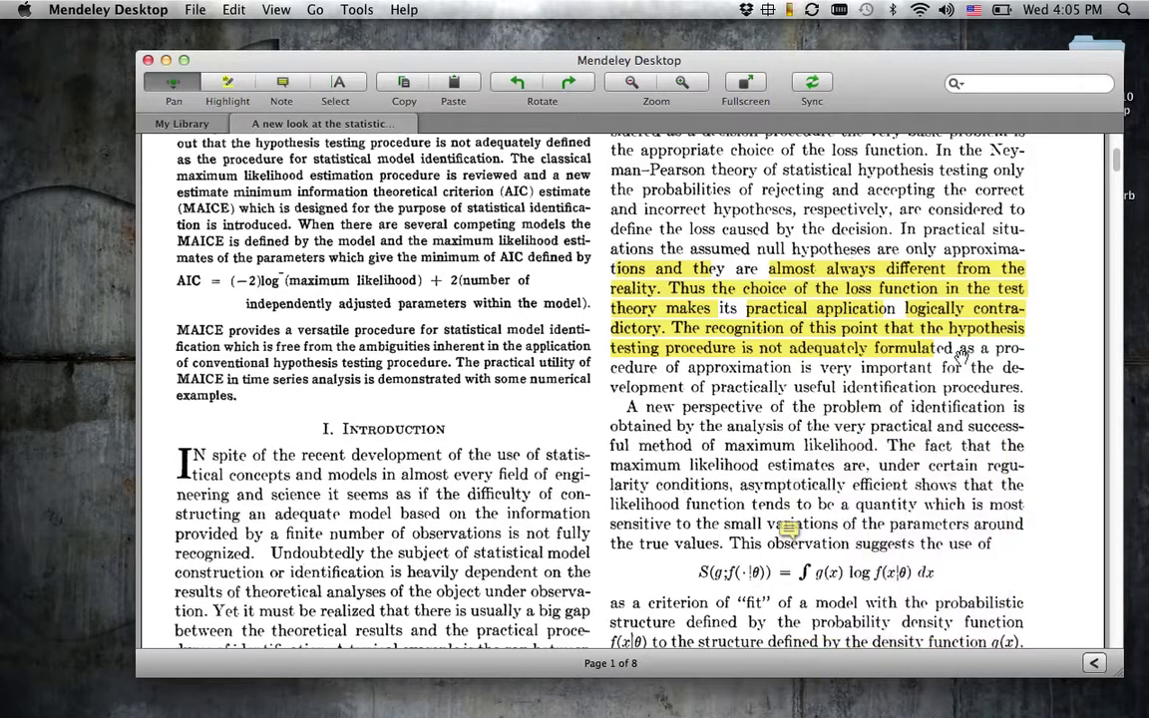
{"action": "scroll", "coordinate": [606, 416], "scroll_direction": "down", "scroll_amount": 3}
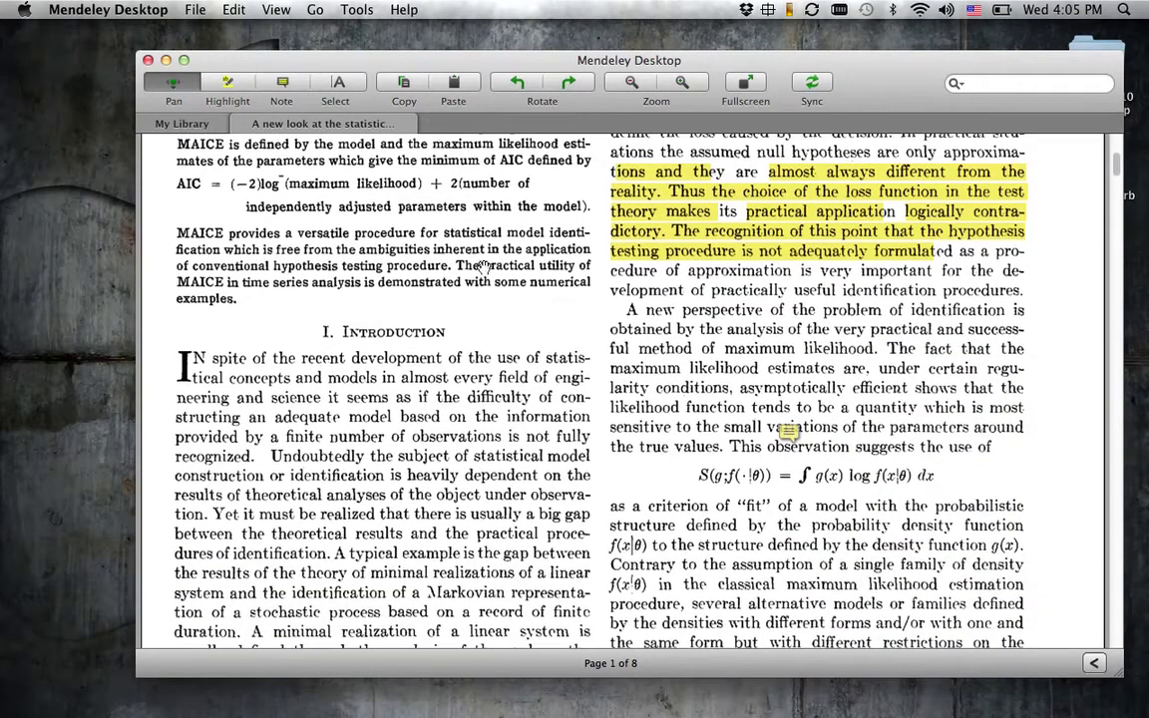
{"action": "left_click", "coordinate": [181, 127]}
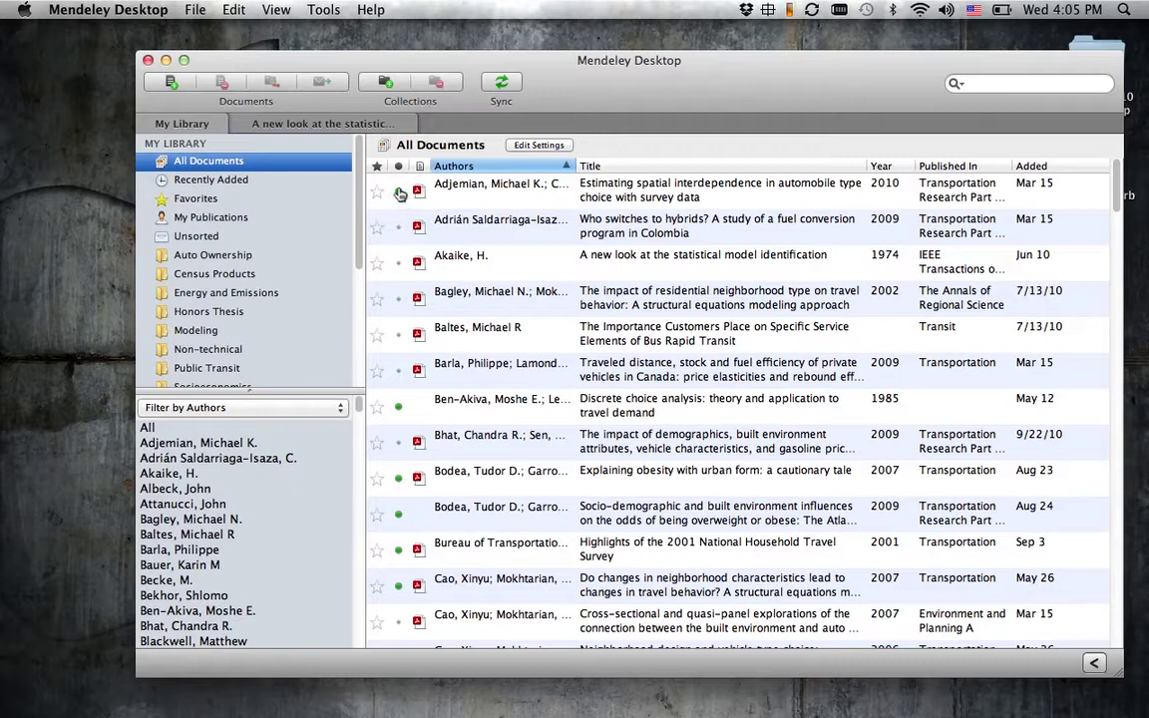
Browse the Modeling and Public Transit collections, finishing on the My Publications list
{"action": "scroll", "coordinate": [219, 284], "scroll_direction": "down", "scroll_amount": 2}
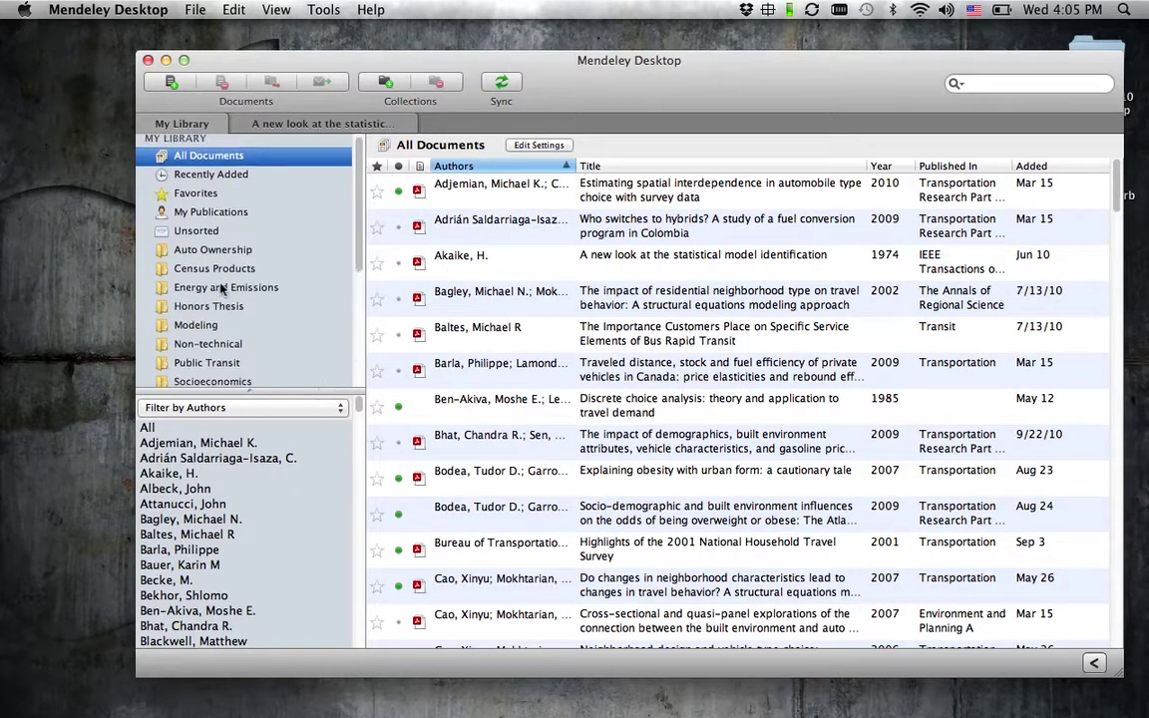
{"action": "left_click", "coordinate": [217, 288]}
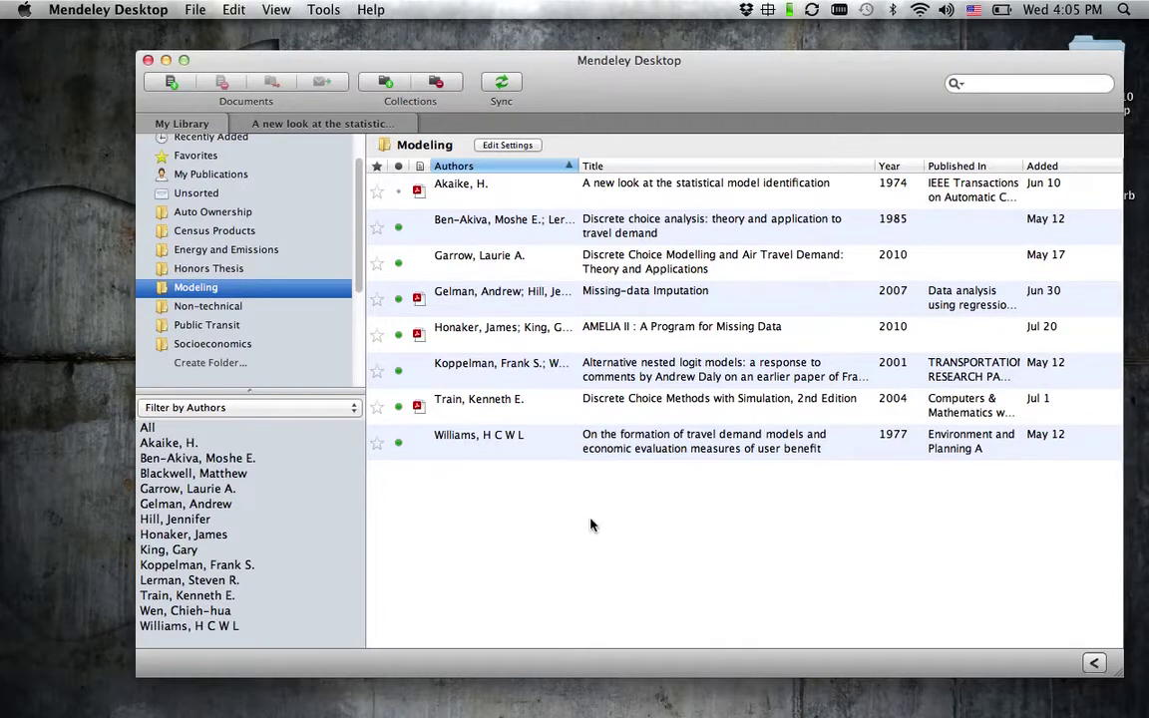
{"action": "left_click", "coordinate": [190, 330]}
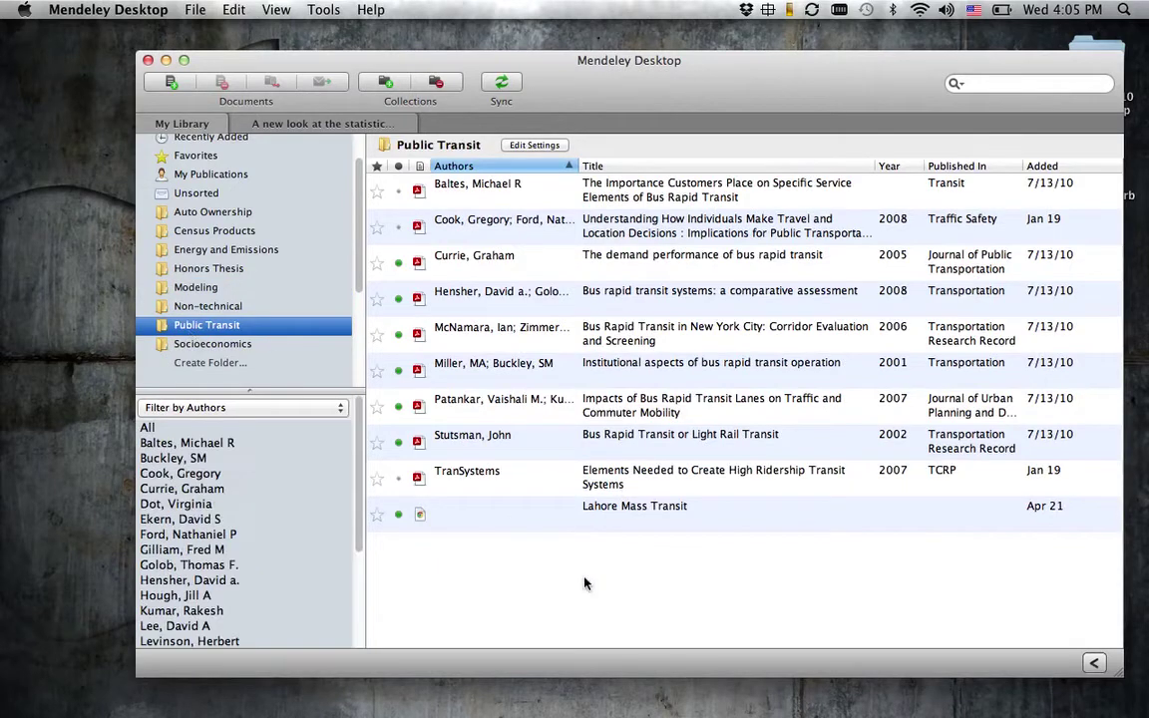
{"action": "scroll", "coordinate": [212, 288], "scroll_direction": "down", "scroll_amount": 3}
{"action": "scroll", "coordinate": [213, 278], "scroll_direction": "up", "scroll_amount": 5}
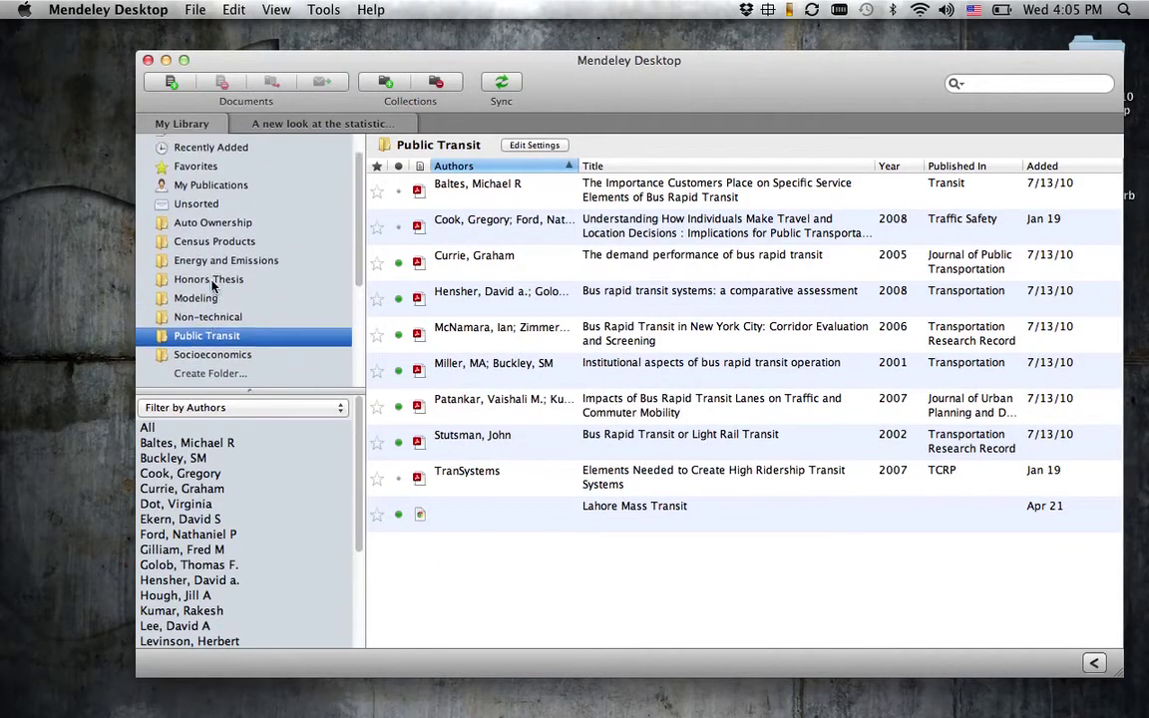
{"action": "left_click", "coordinate": [240, 208]}
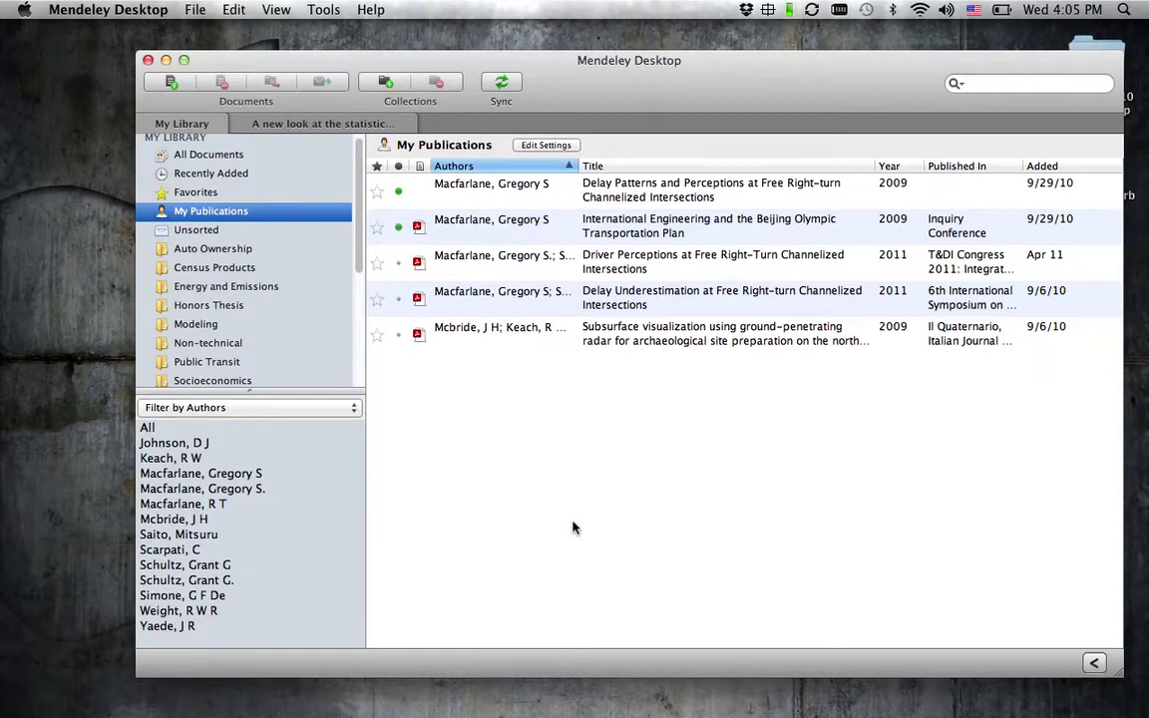
{"action": "scroll", "coordinate": [238, 302], "scroll_direction": "down", "scroll_amount": 4}
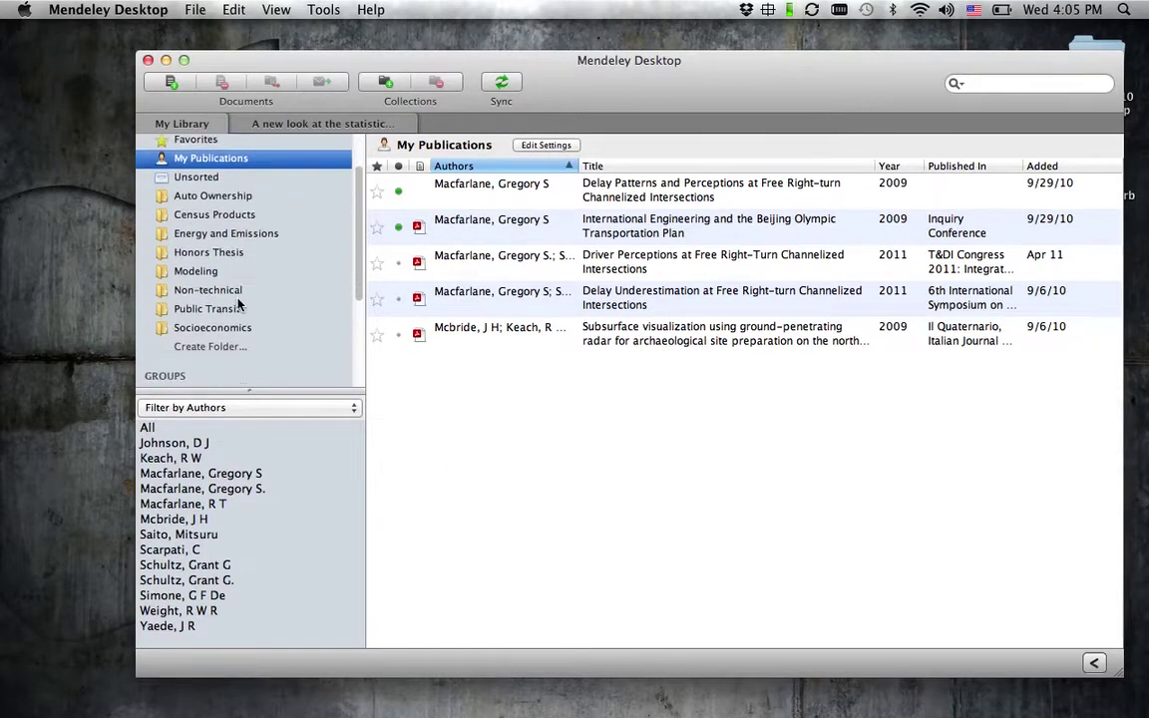
{"action": "scroll", "coordinate": [238, 302], "scroll_direction": "down", "scroll_amount": 5}
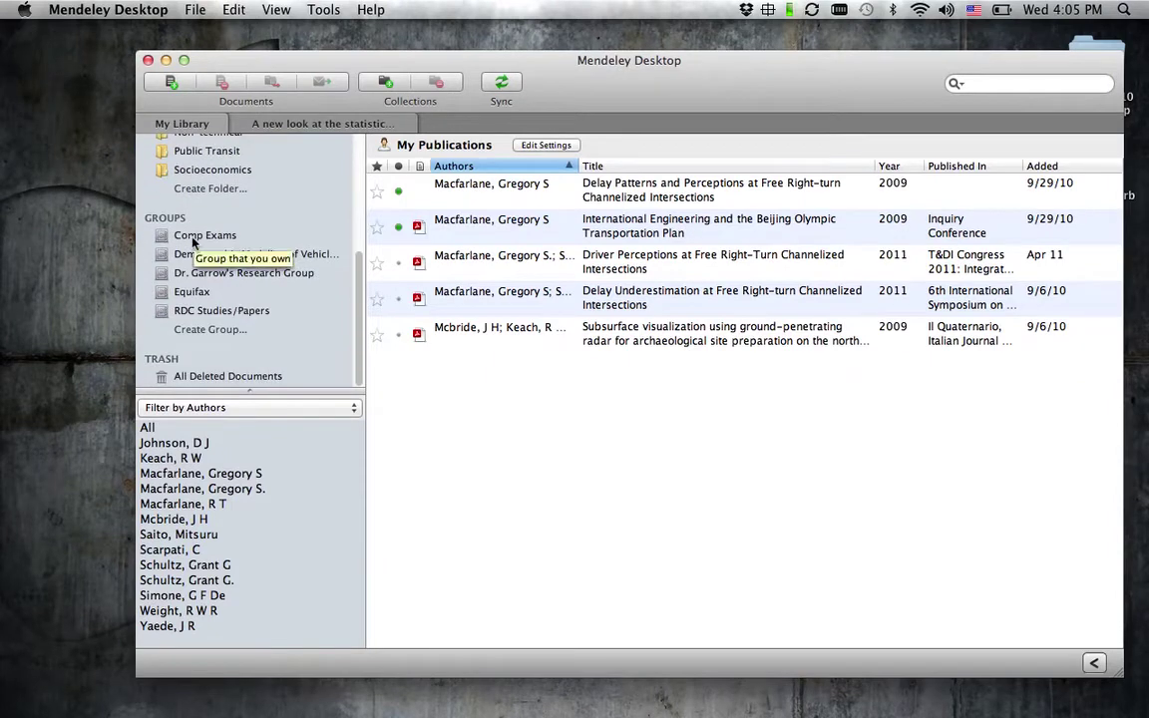
Go from Comp Exams to the research group and view its shared Documents list
{"action": "left_click", "coordinate": [195, 240]}
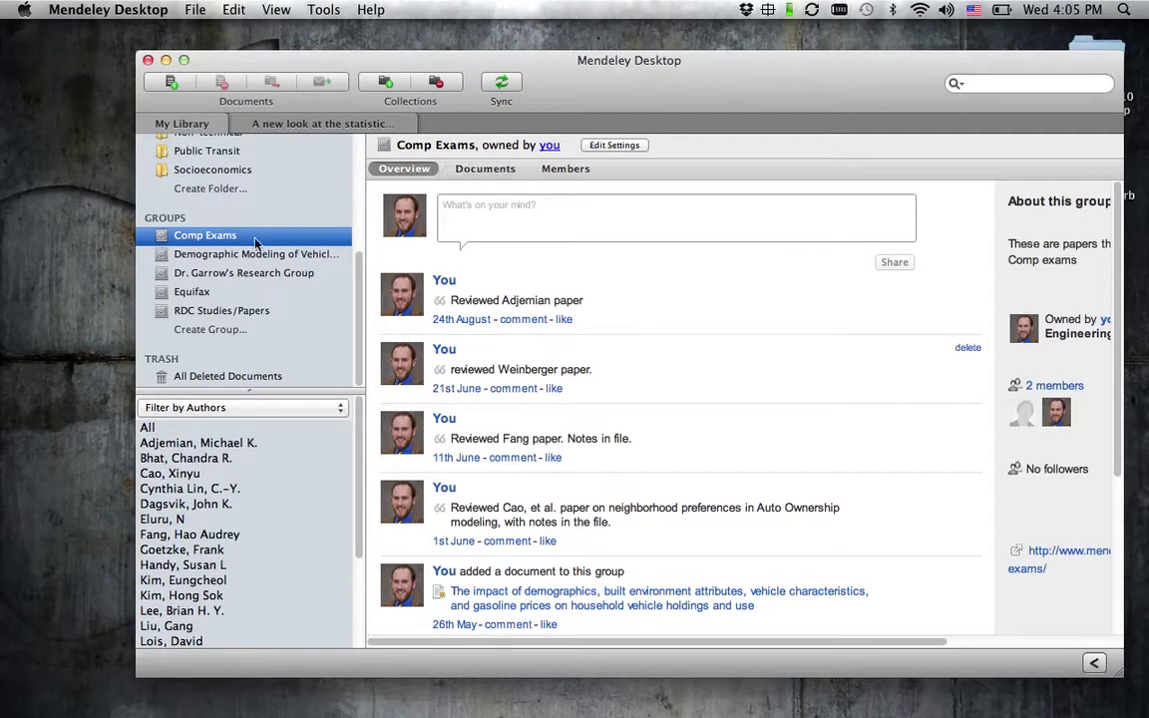
{"action": "left_click", "coordinate": [202, 275]}
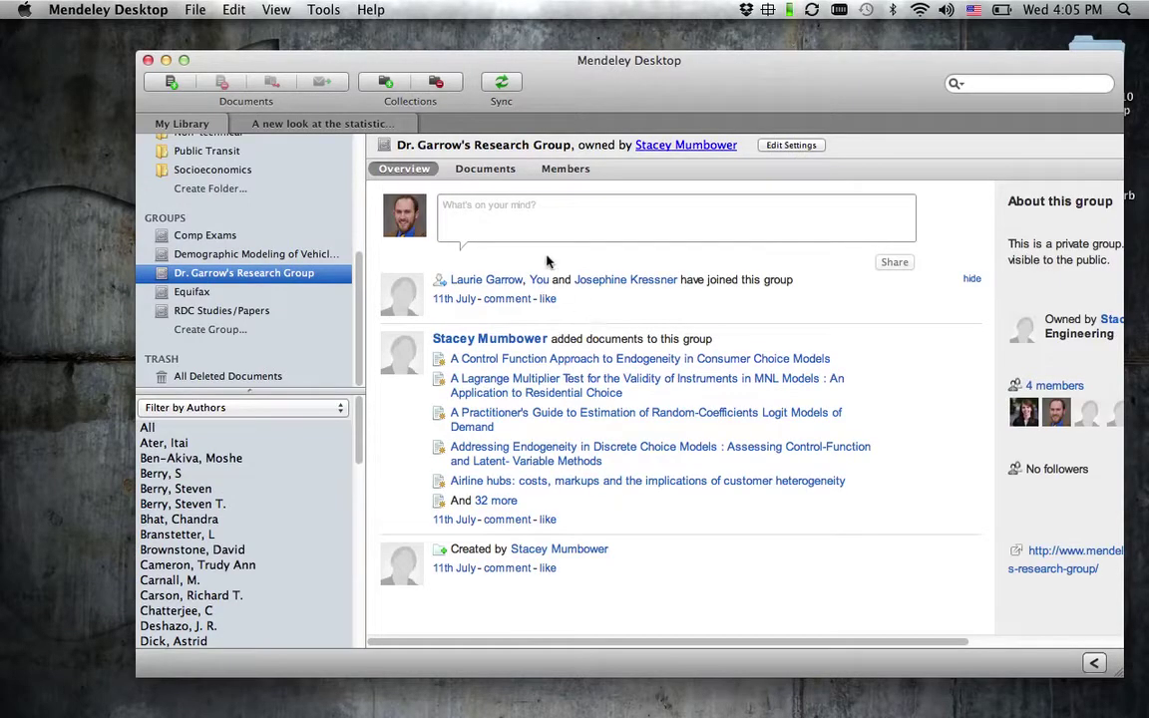
{"action": "left_click", "coordinate": [485, 171]}
{"action": "scroll", "coordinate": [606, 368], "scroll_direction": "down", "scroll_amount": 5}
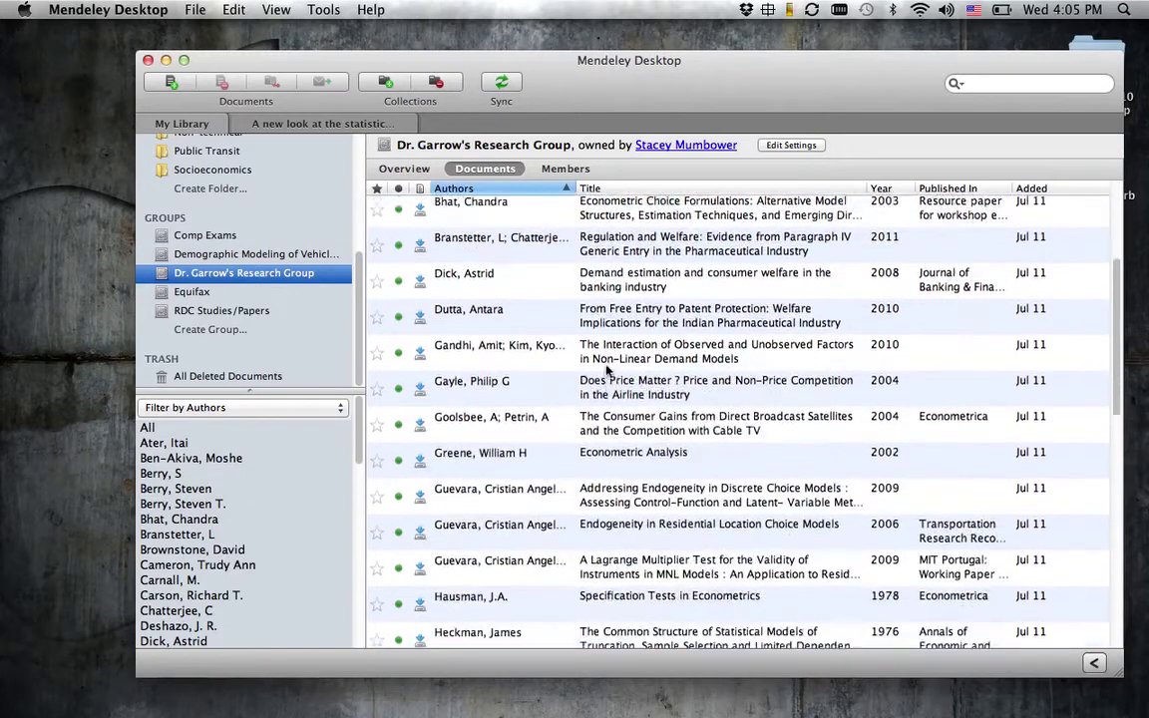
{"action": "scroll", "coordinate": [606, 369], "scroll_direction": "down", "scroll_amount": 1}
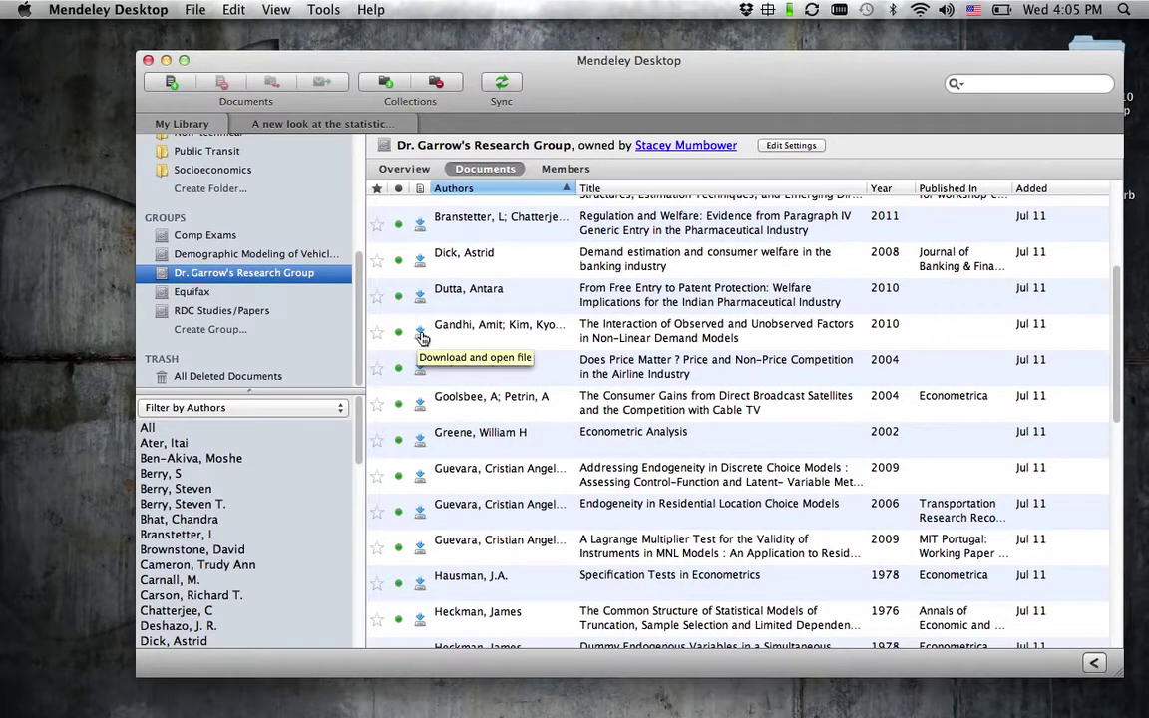
{"action": "scroll", "coordinate": [670, 494], "scroll_direction": "down", "scroll_amount": 15}
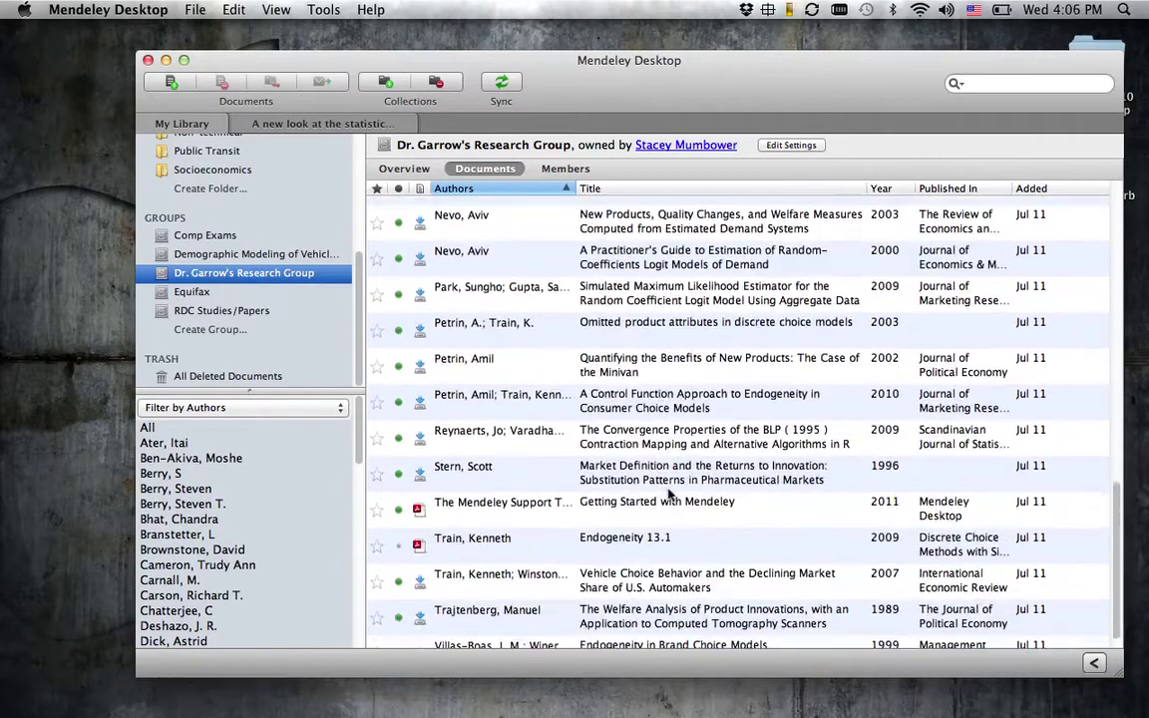
{"action": "scroll", "coordinate": [643, 495], "scroll_direction": "up", "scroll_amount": 5}
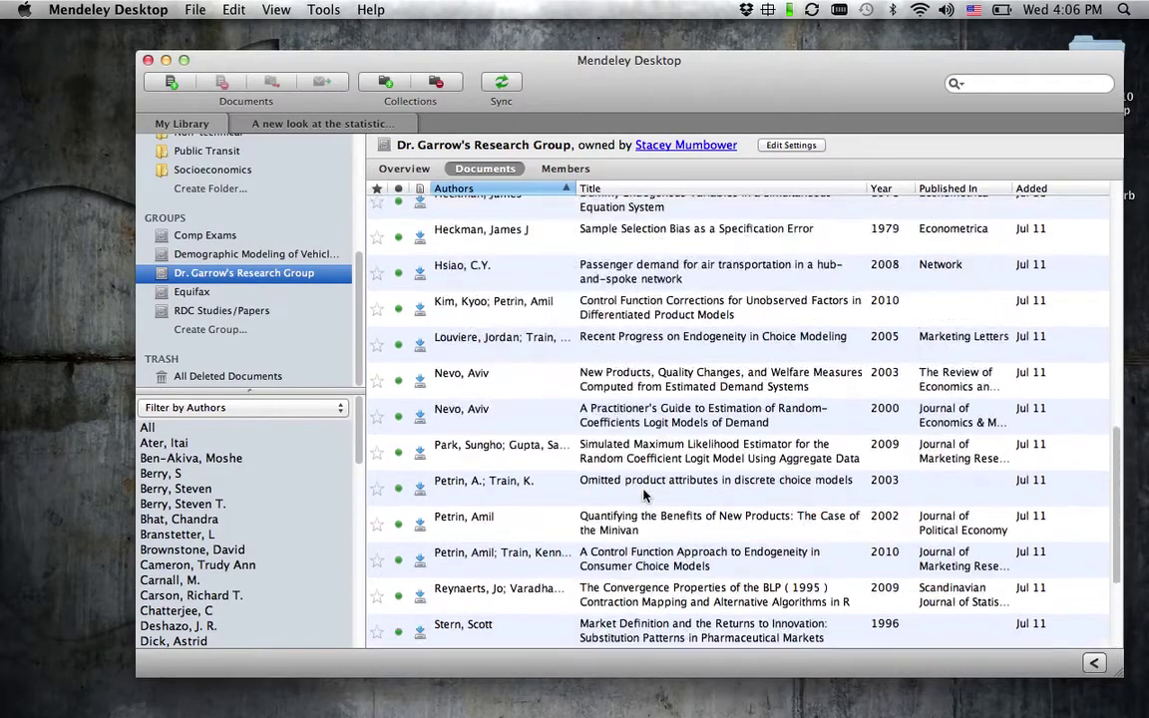
{"action": "scroll", "coordinate": [643, 495], "scroll_direction": "up", "scroll_amount": 10}
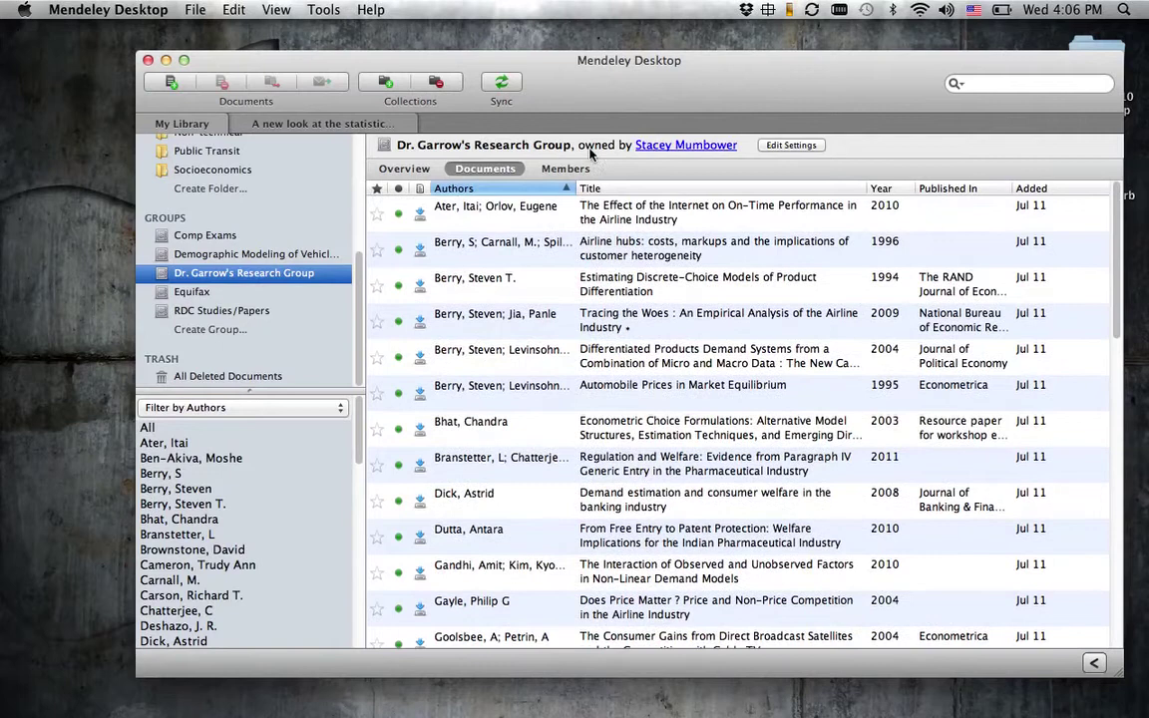
Sync the library with the online account and dismiss the yellow info bar
{"action": "left_click", "coordinate": [501, 84]}
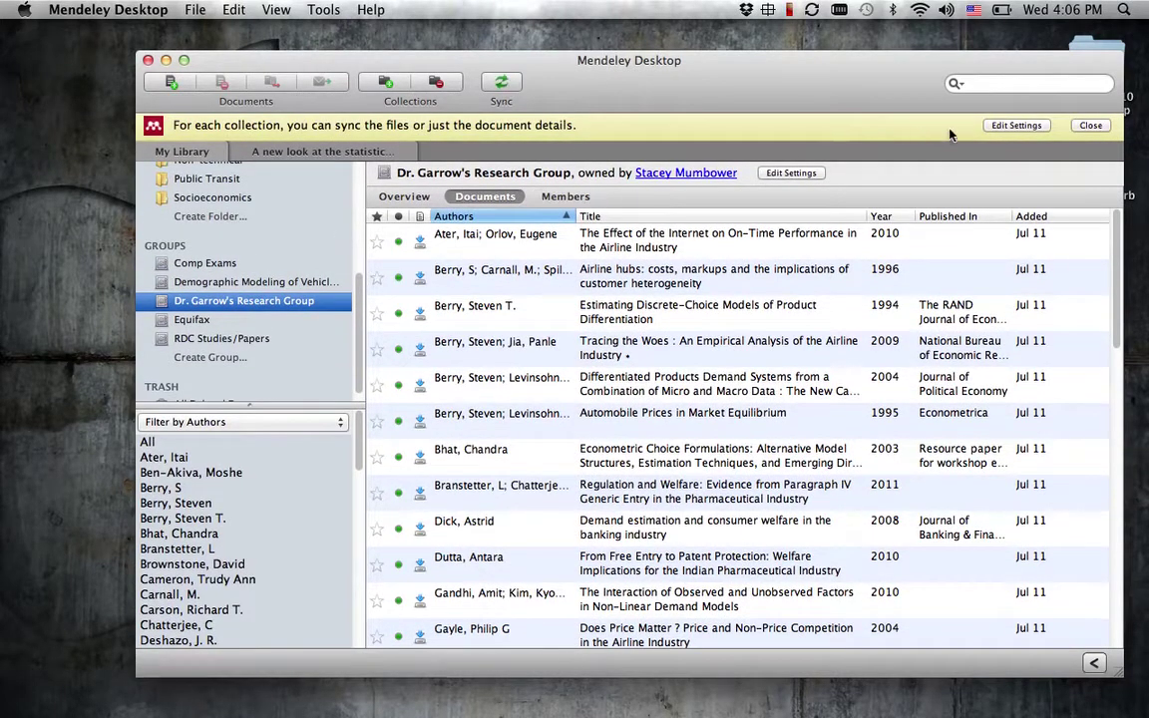
{"action": "left_click", "coordinate": [1087, 126]}
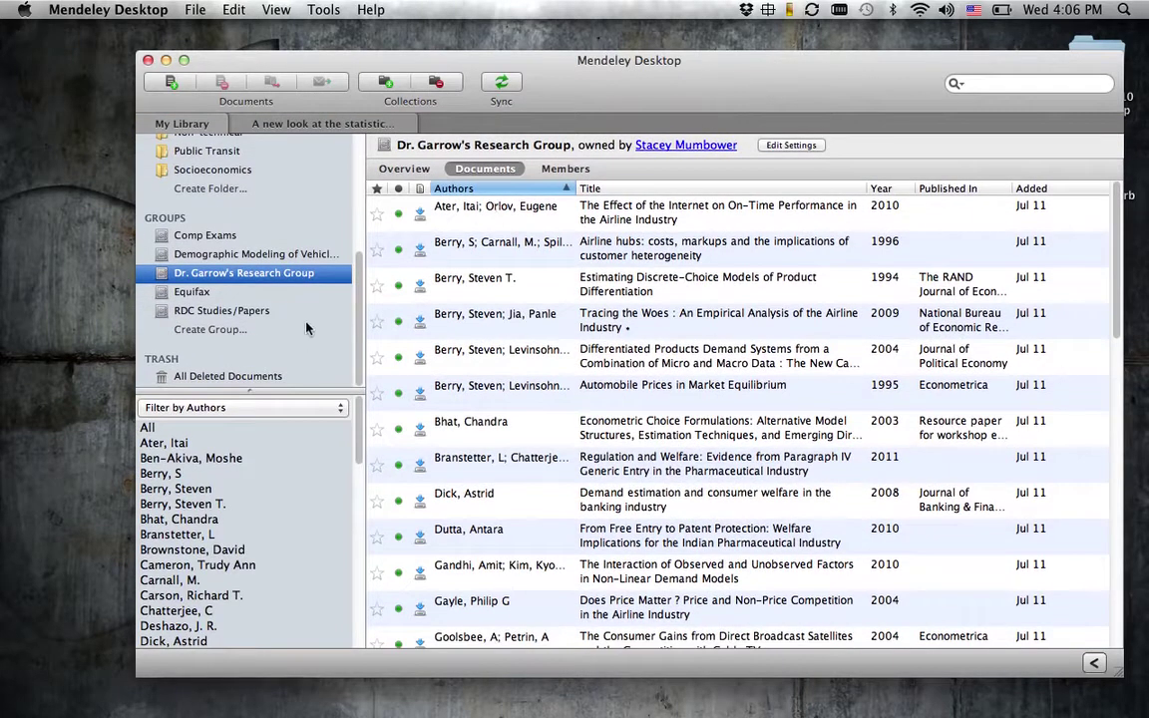
{"action": "scroll", "coordinate": [306, 328], "scroll_direction": "up", "scroll_amount": 5}
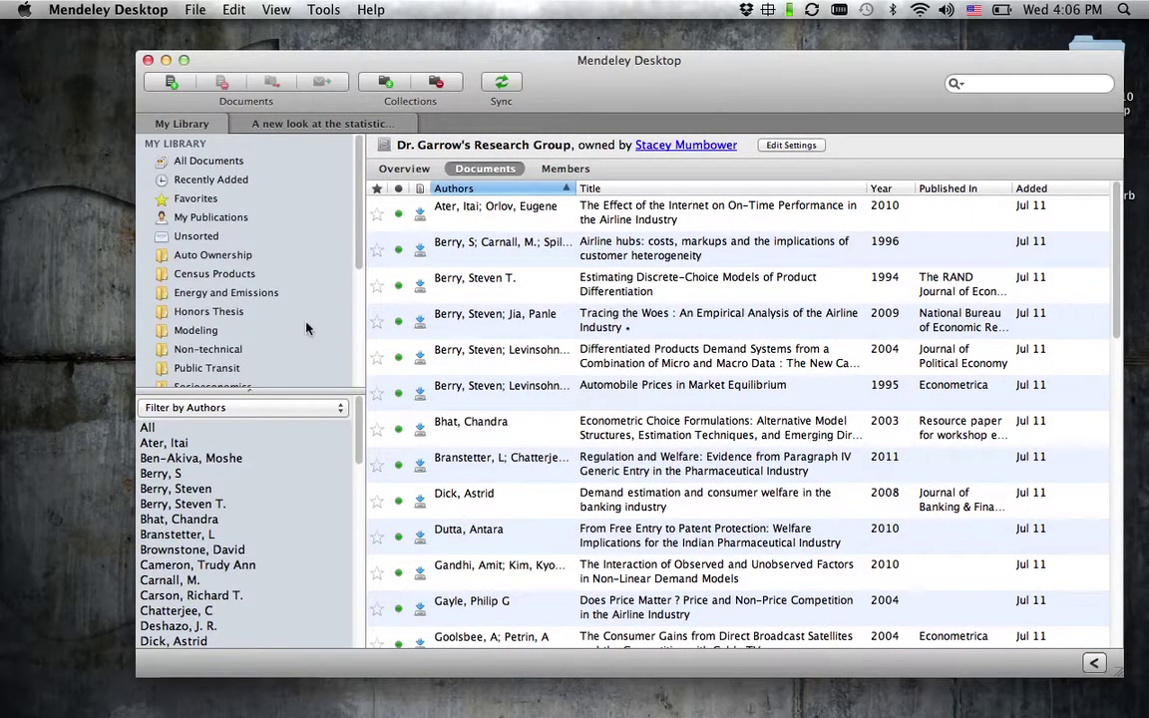
In Recently Added, select the Climate Change and Transportation Engineering paper and show its details
{"action": "left_click", "coordinate": [218, 180]}
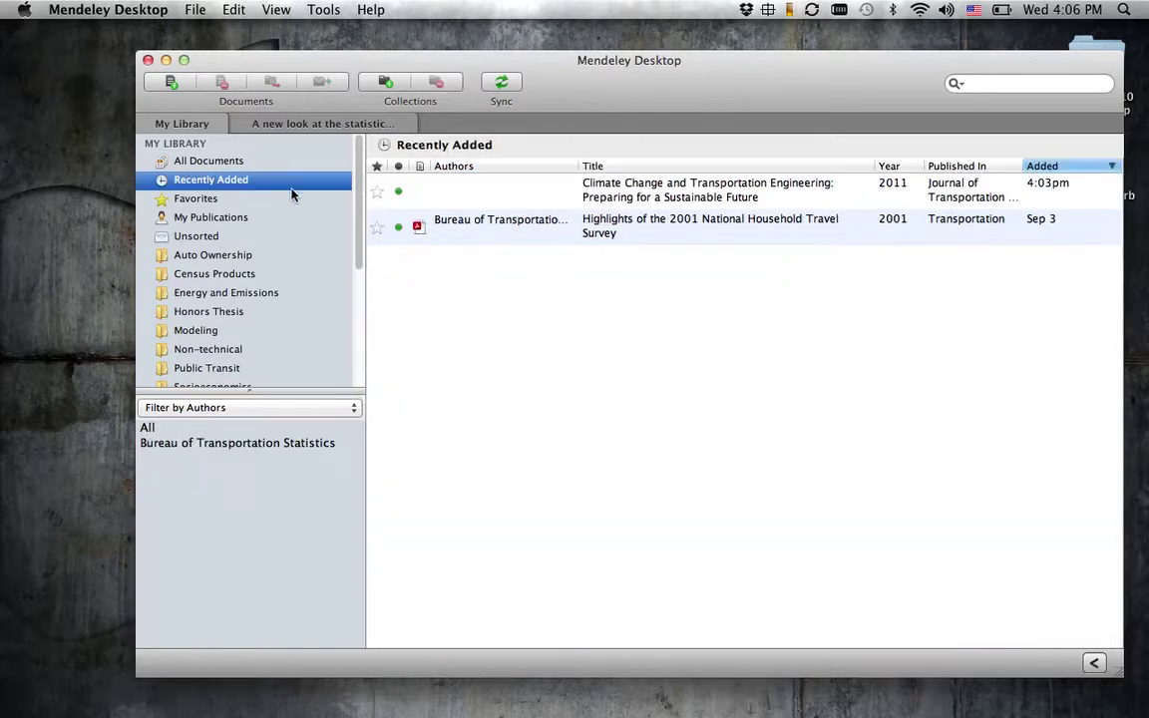
{"action": "left_click", "coordinate": [618, 195]}
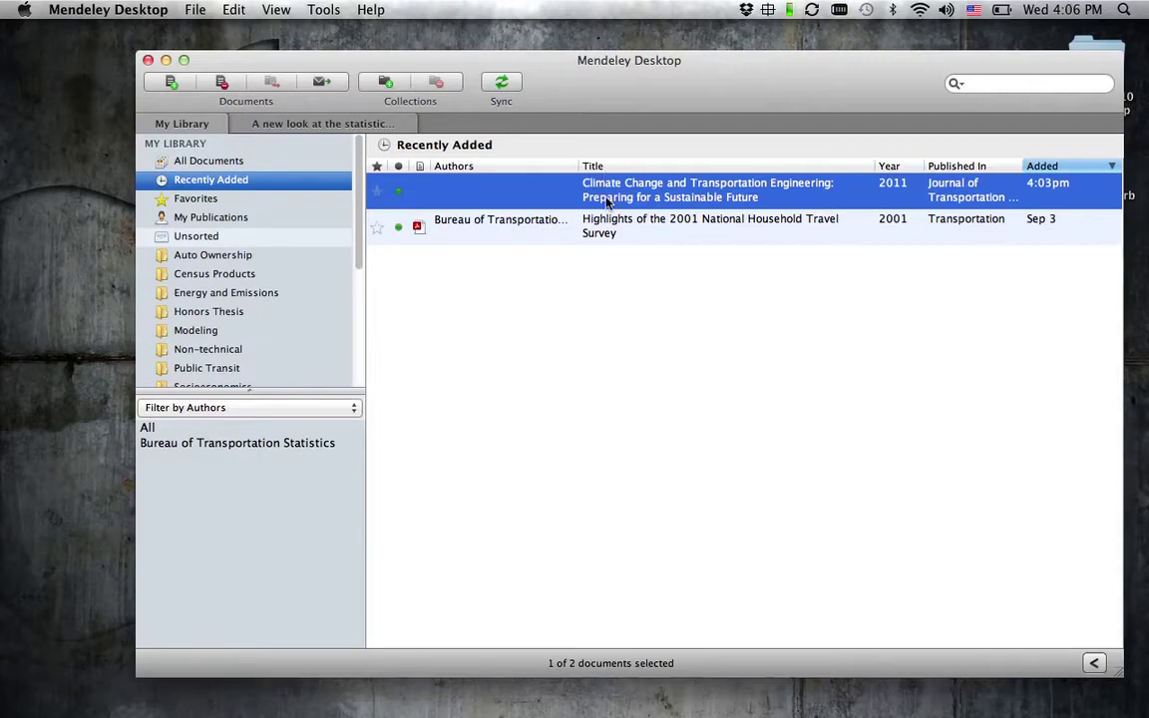
{"action": "left_click", "coordinate": [1094, 663]}
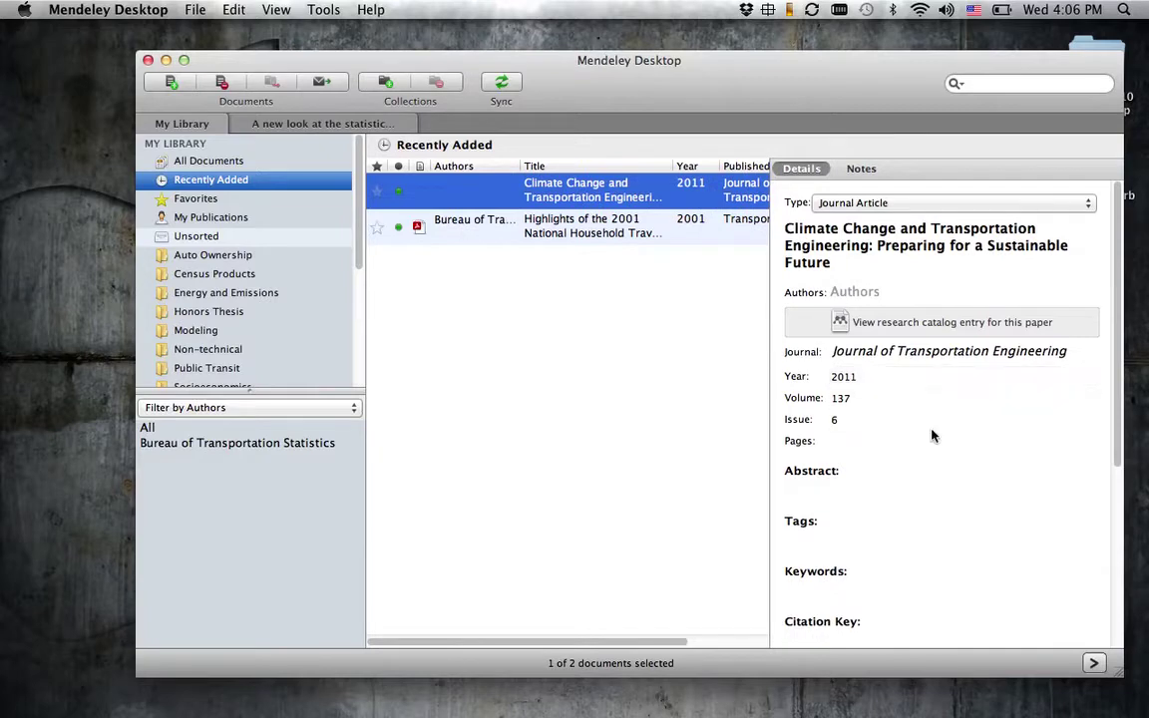
Enter the article's two author names in the Authors field and commit them
{"action": "left_click", "coordinate": [867, 291]}
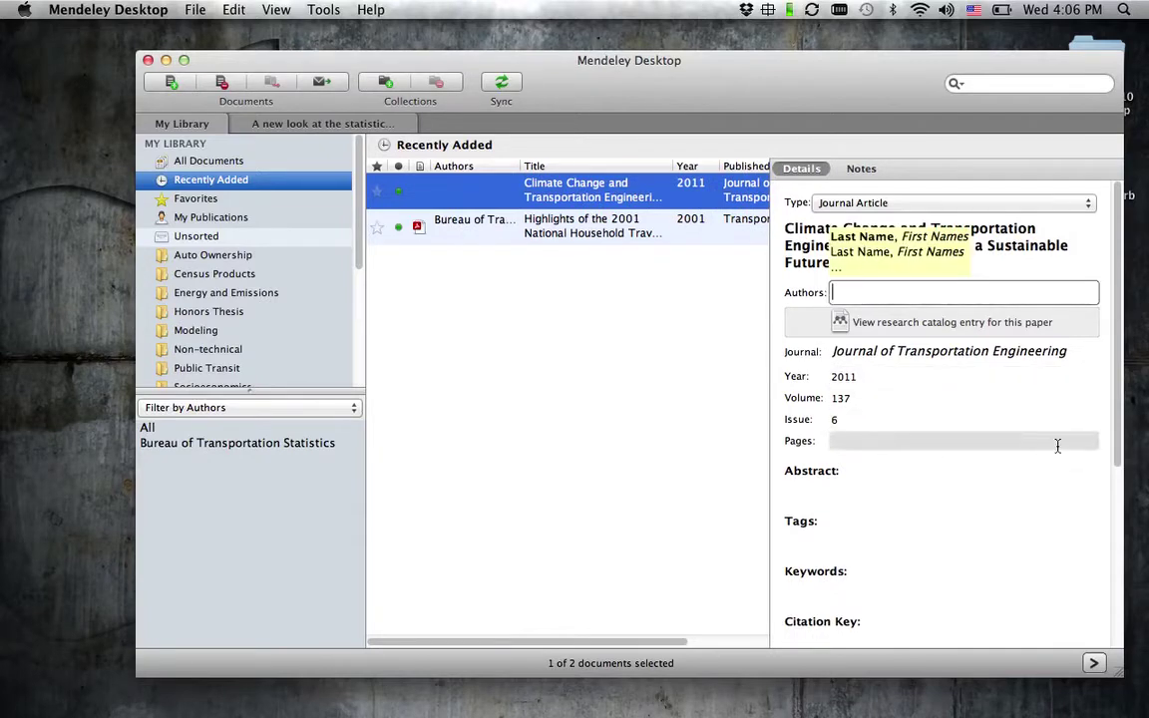
{"action": "type", "text": "M"}
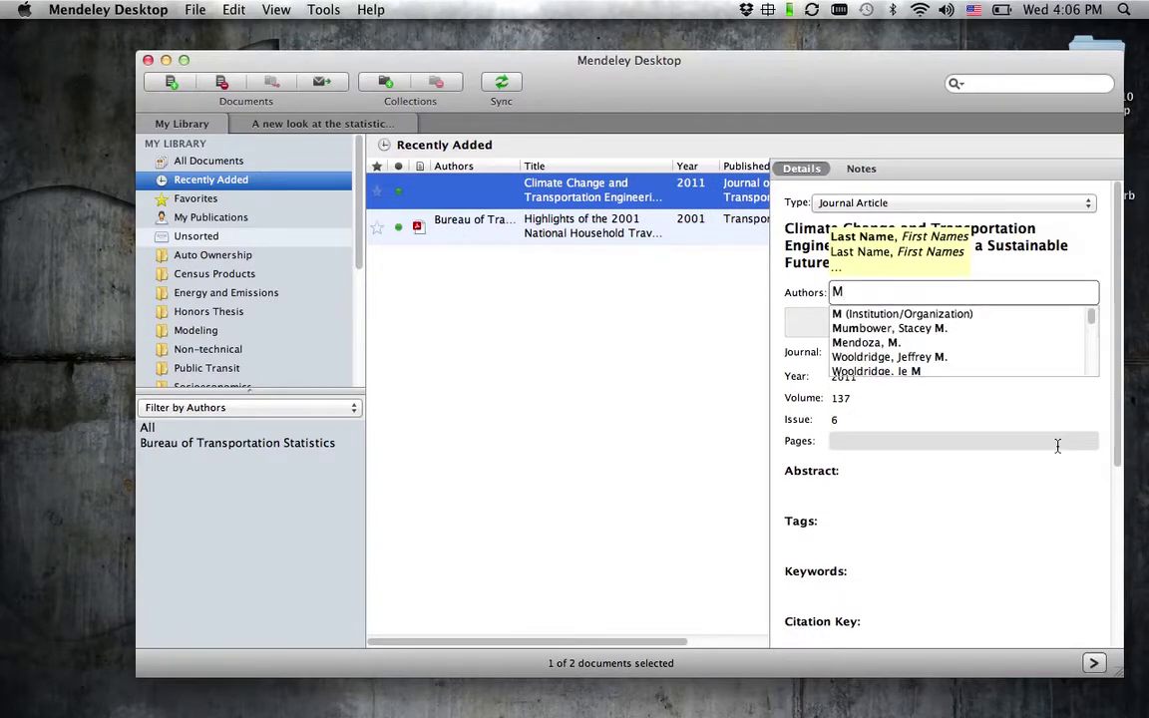
{"action": "type", "text": "ye"}
{"action": "key", "text": "BackSpace"}
{"action": "key", "text": "BackSpace"}
{"action": "type", "text": "er"}
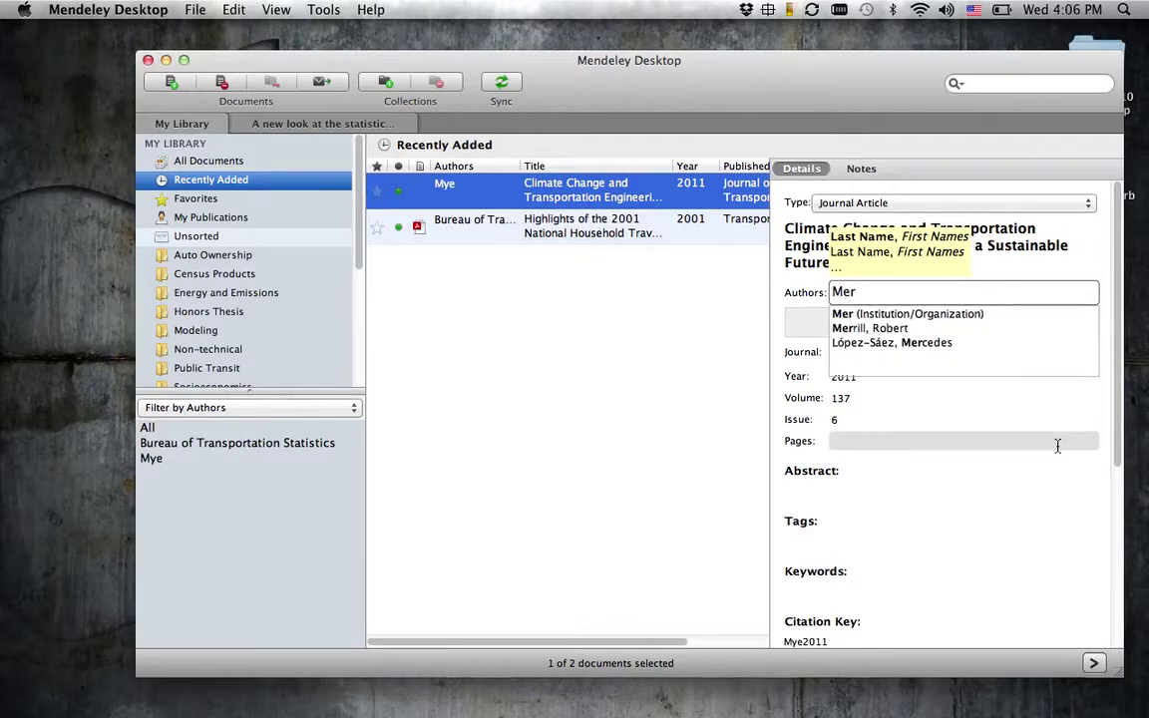
{"action": "key", "text": "BackSpace"}
{"action": "type", "text": "yer, Michae"}
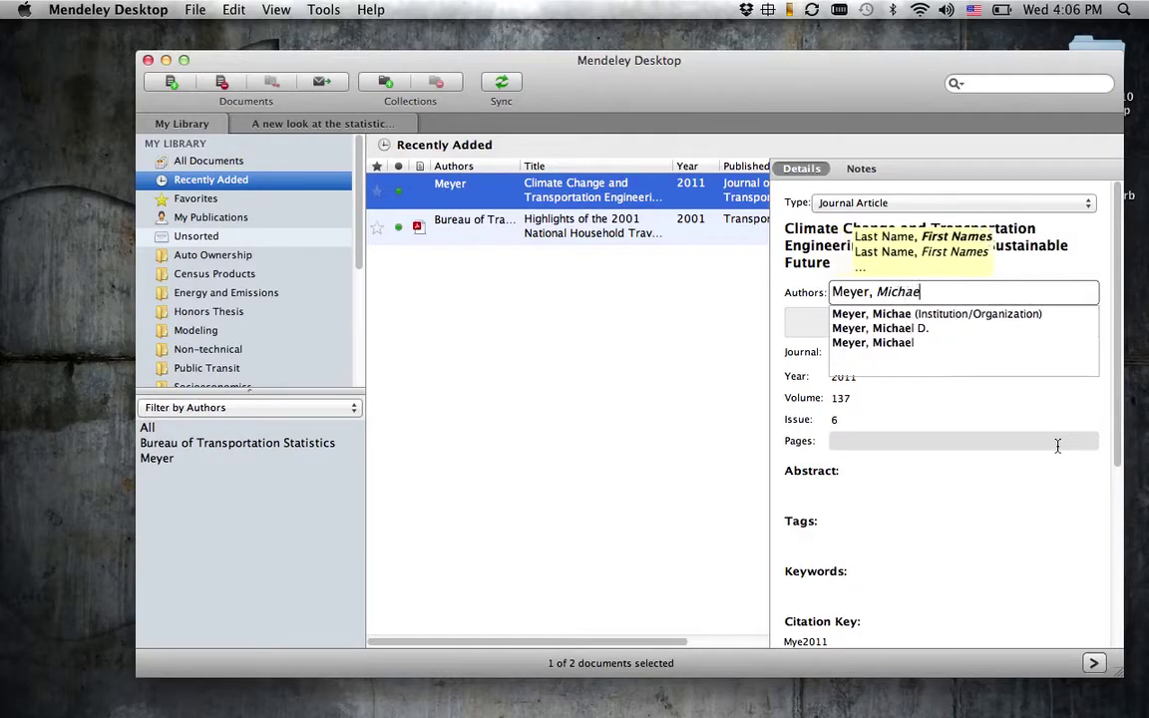
{"action": "type", "text": "l D."}
{"action": "key", "text": "Return"}
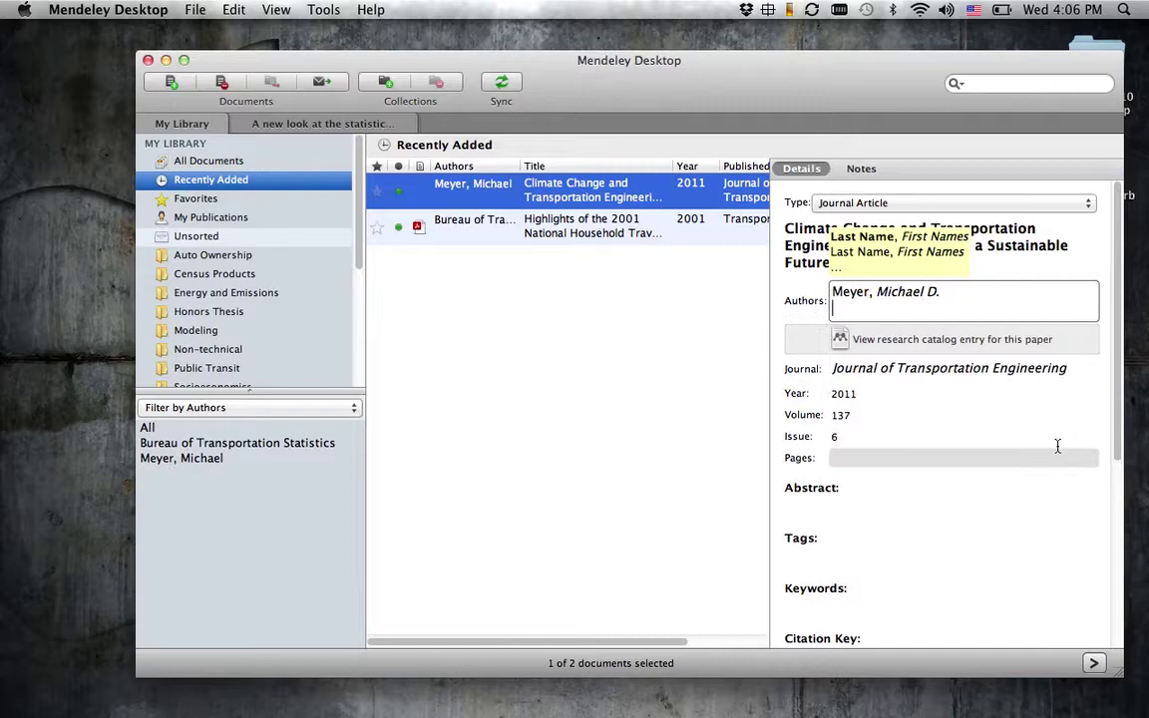
{"action": "type", "text": "Weige"}
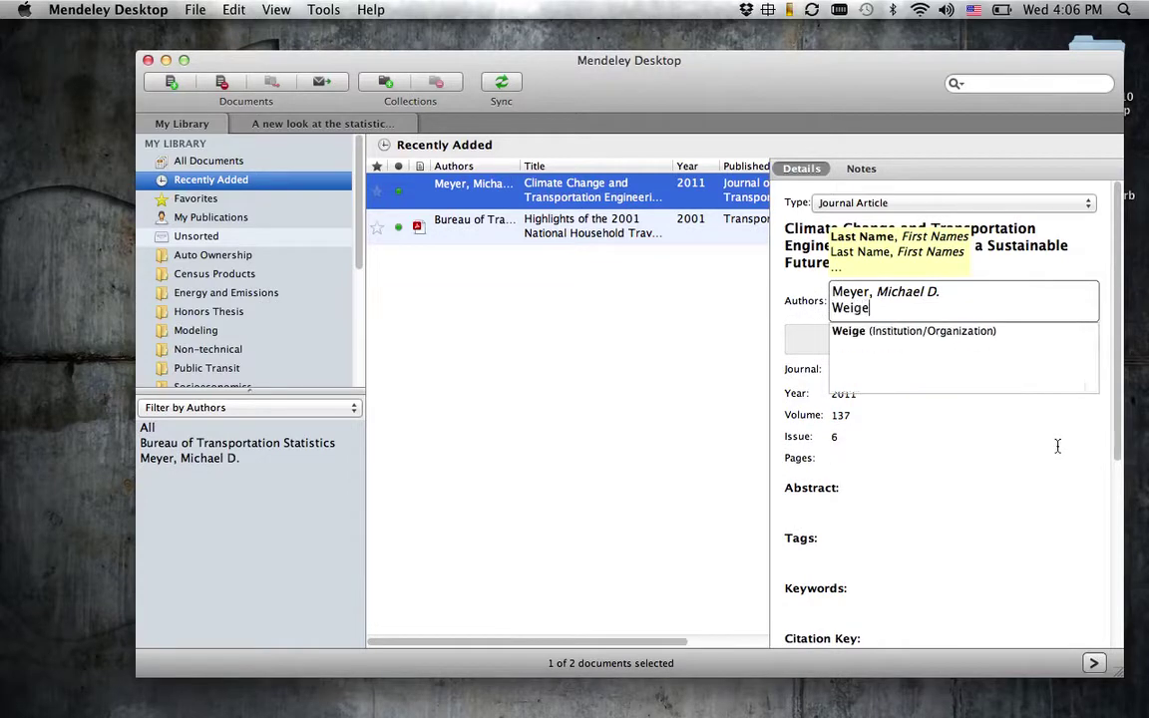
{"action": "type", "text": "l, Brent"}
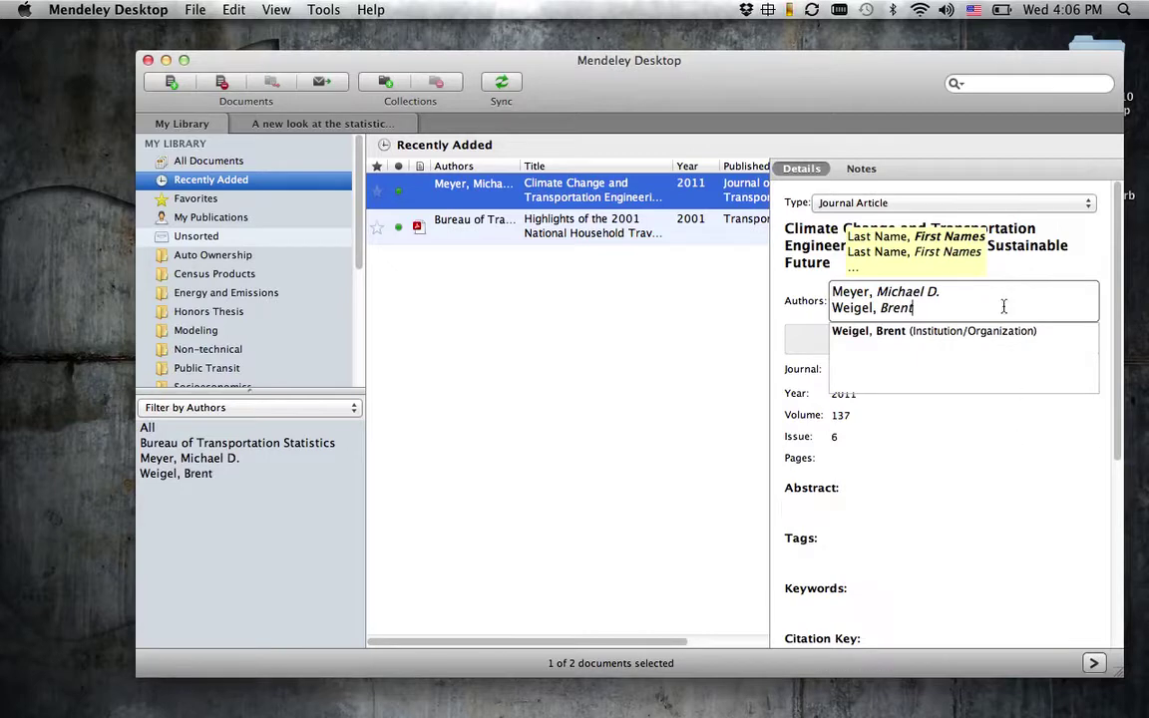
{"action": "left_click", "coordinate": [948, 556]}
{"action": "scroll", "coordinate": [877, 554], "scroll_direction": "down", "scroll_amount": 3}
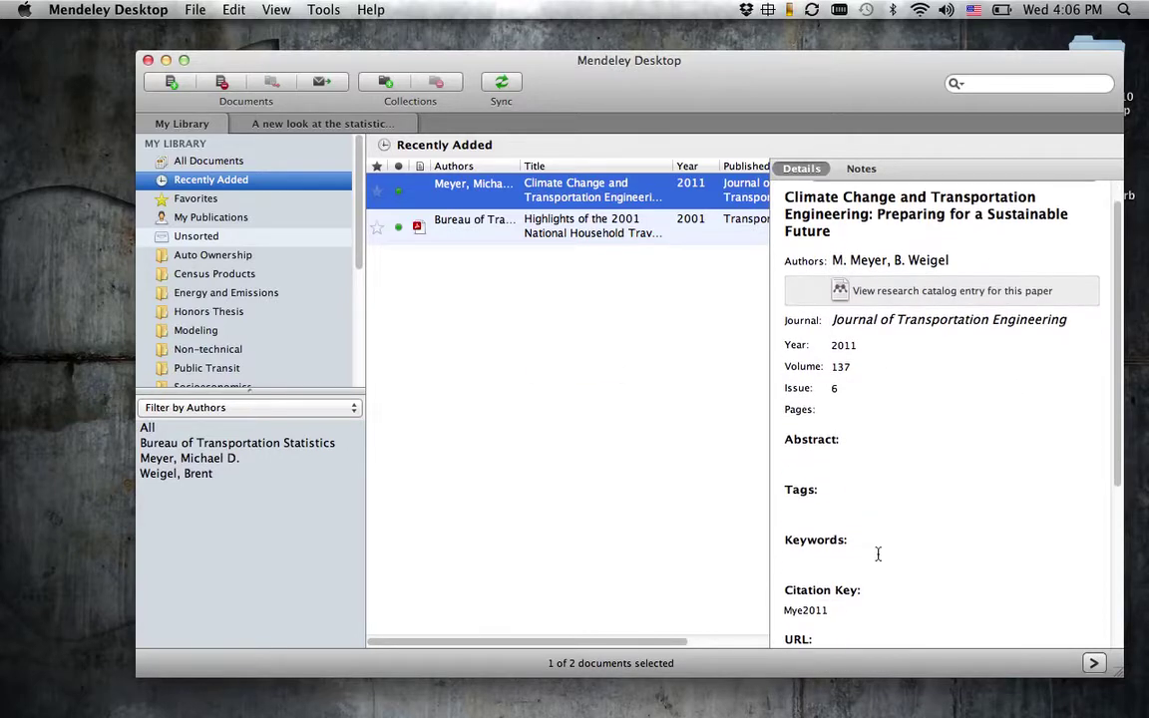
{"action": "scroll", "coordinate": [879, 398], "scroll_direction": "down", "scroll_amount": 5}
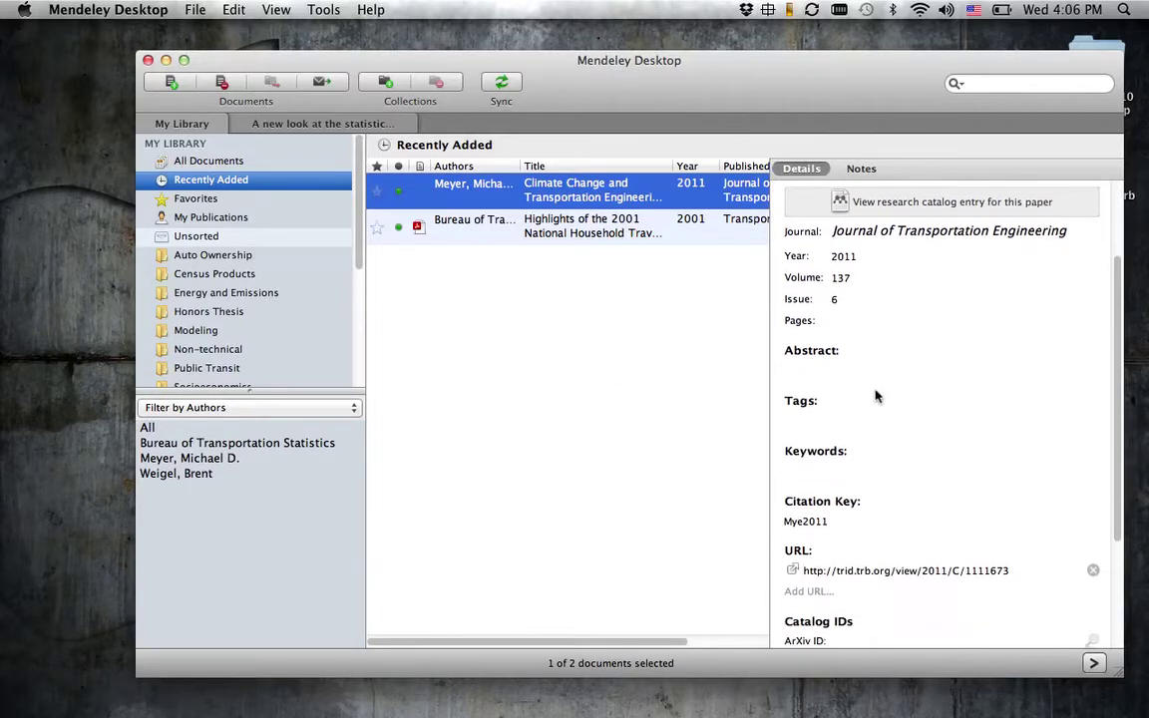
{"action": "left_click", "coordinate": [523, 227]}
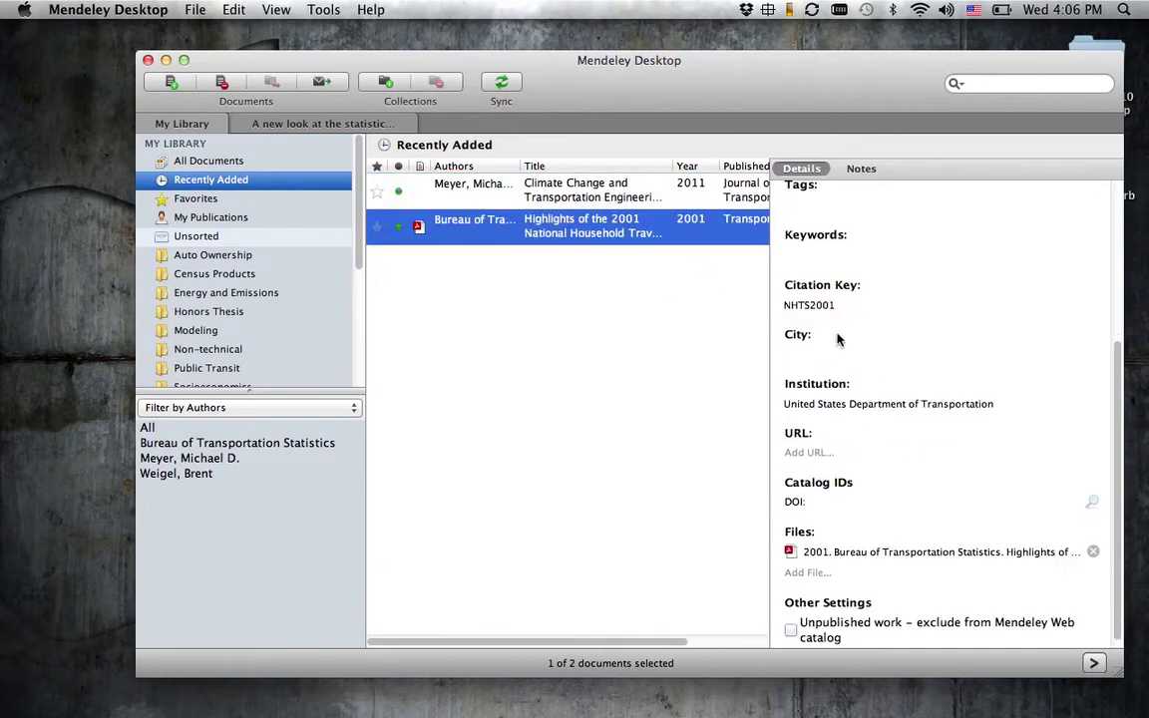
{"action": "left_click", "coordinate": [211, 330]}
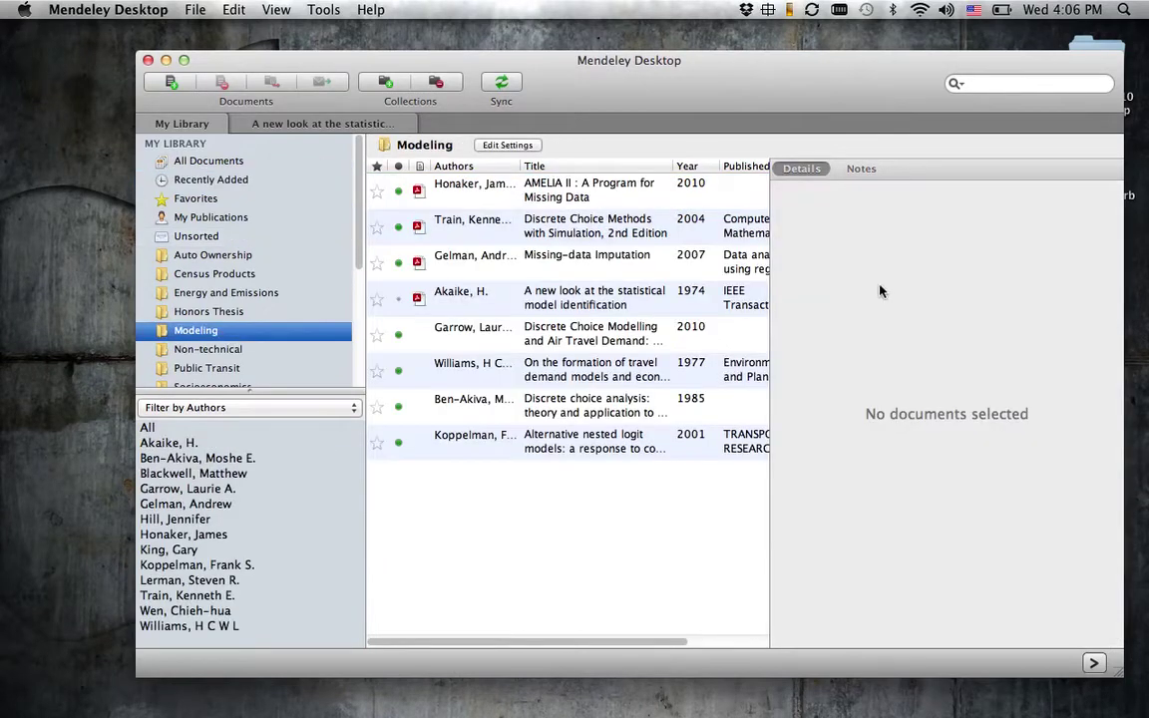
{"action": "left_click", "coordinate": [558, 228]}
{"action": "scroll", "coordinate": [598, 349], "scroll_direction": "right", "scroll_amount": 2}
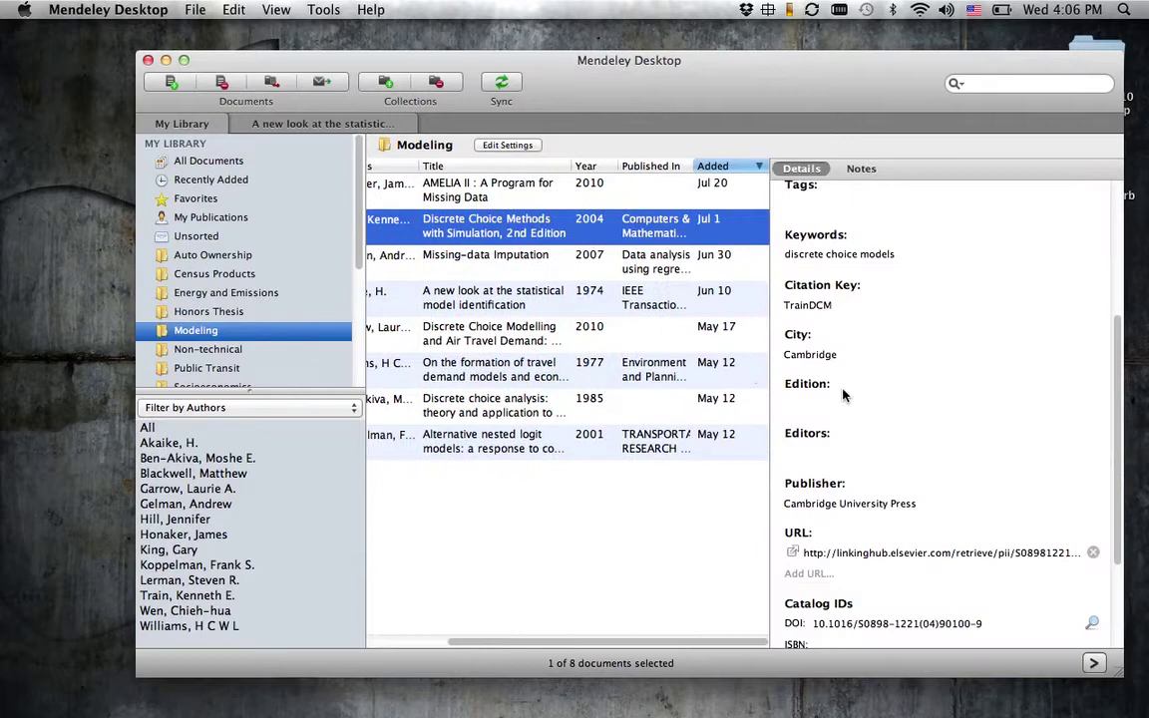
{"action": "scroll", "coordinate": [981, 460], "scroll_direction": "up", "scroll_amount": 2}
{"action": "scroll", "coordinate": [981, 461], "scroll_direction": "up", "scroll_amount": 1}
{"action": "scroll", "coordinate": [603, 389], "scroll_direction": "left", "scroll_amount": 2}
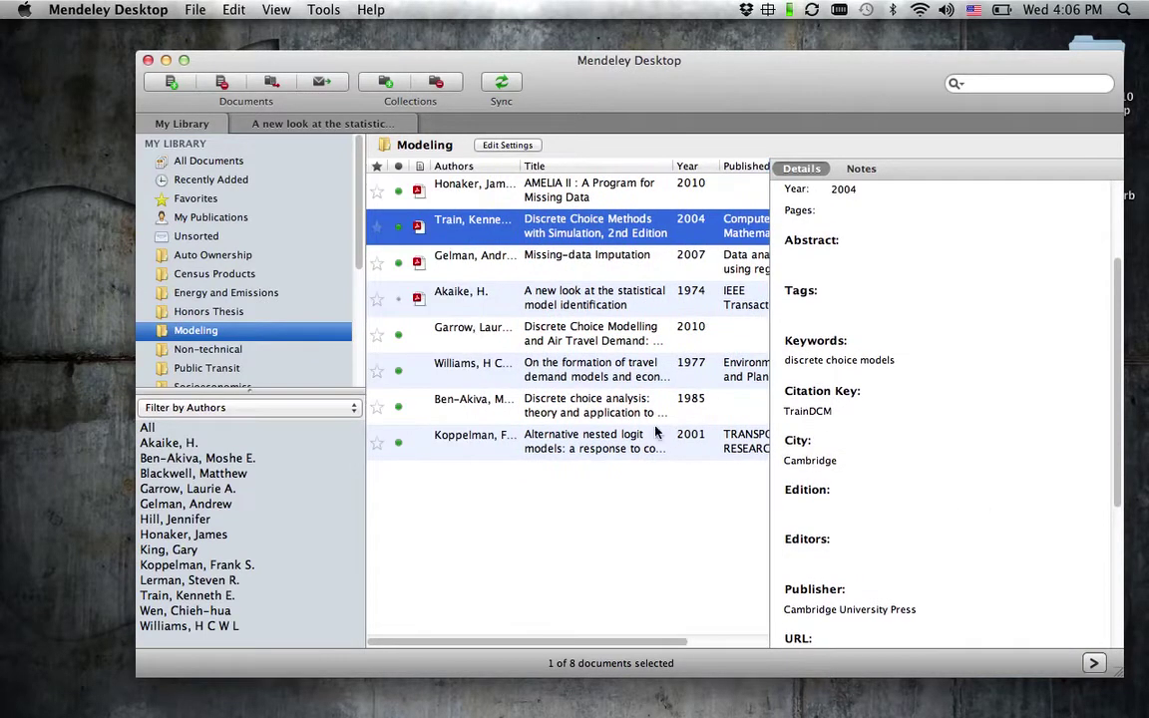
{"action": "left_click", "coordinate": [215, 256]}
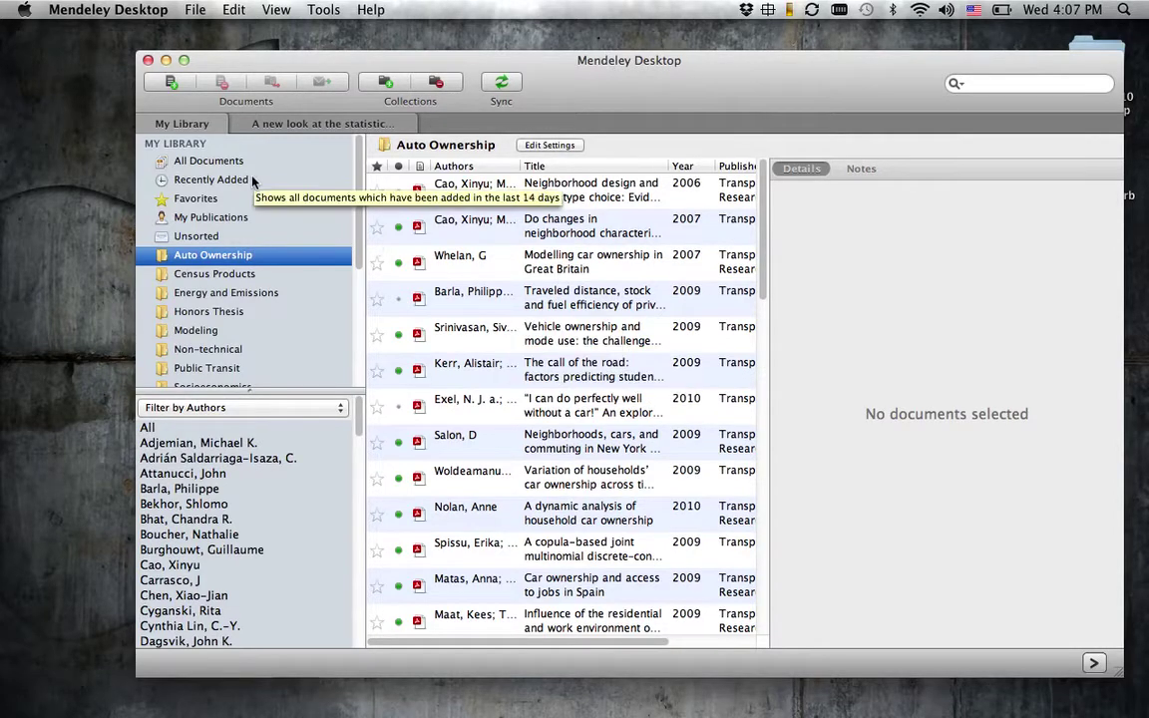
{"action": "left_click", "coordinate": [186, 178]}
{"action": "left_click", "coordinate": [455, 186]}
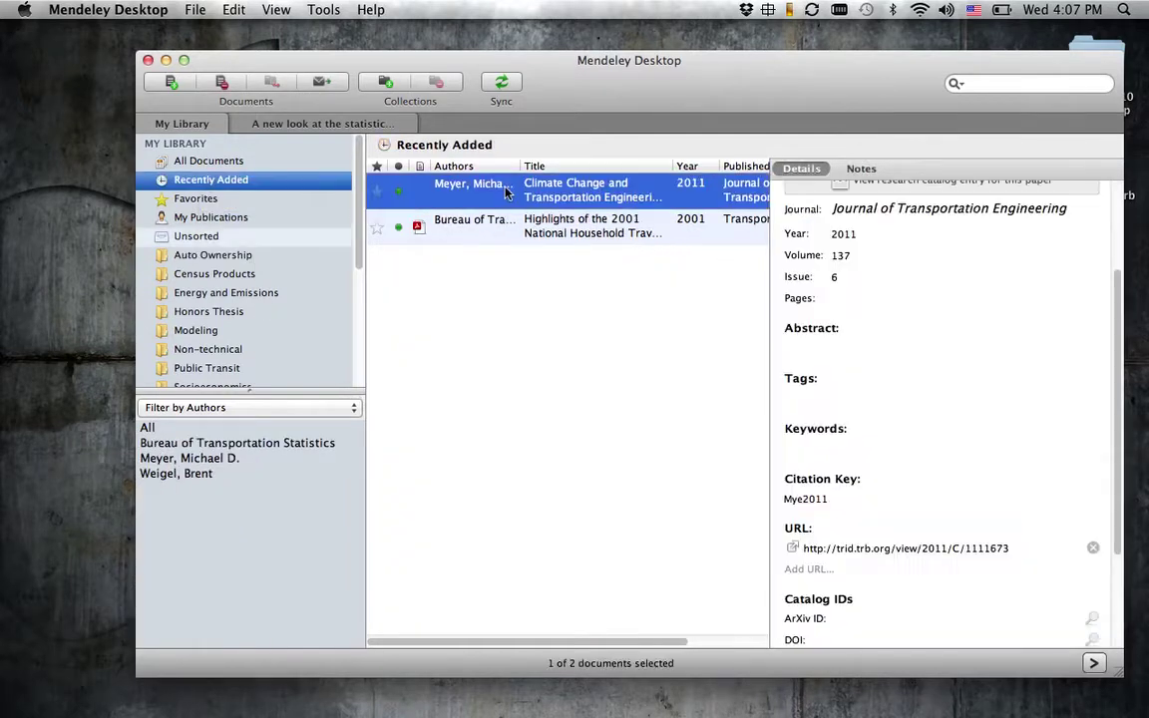
{"action": "scroll", "coordinate": [969, 329], "scroll_direction": "up", "scroll_amount": 5}
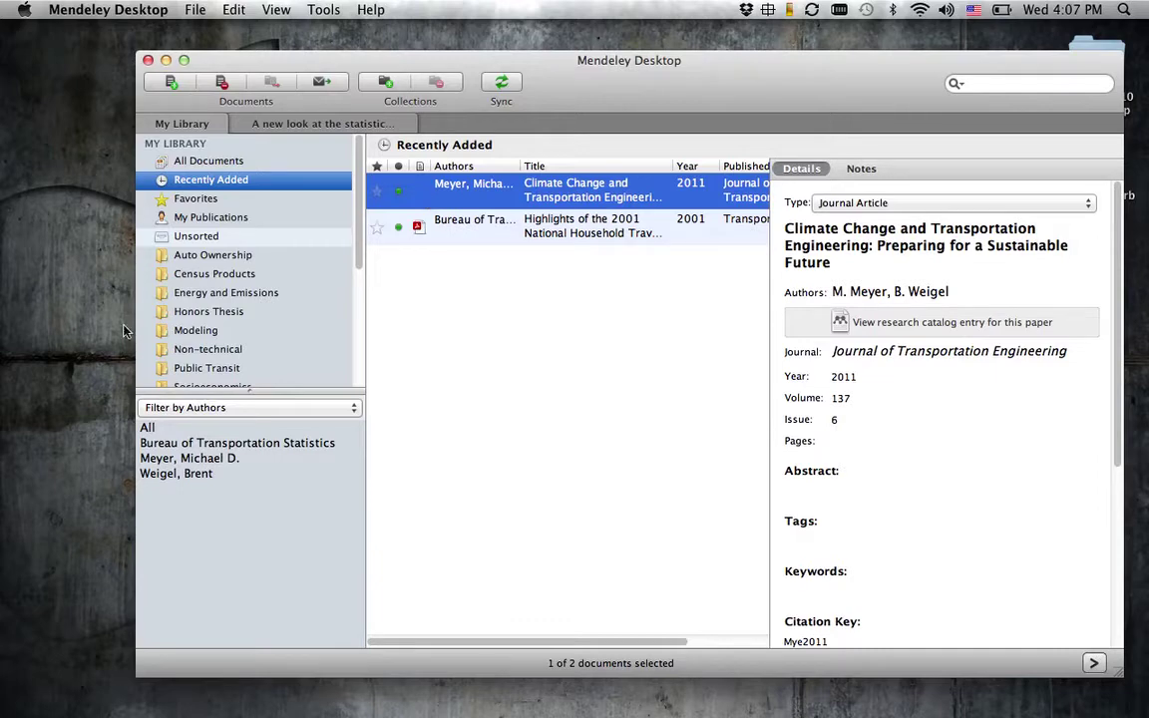
Restore the minimized Writer document and type the sentence about climate change and sustainability in transportation
{"action": "mouse_move", "coordinate": [3, 439]}
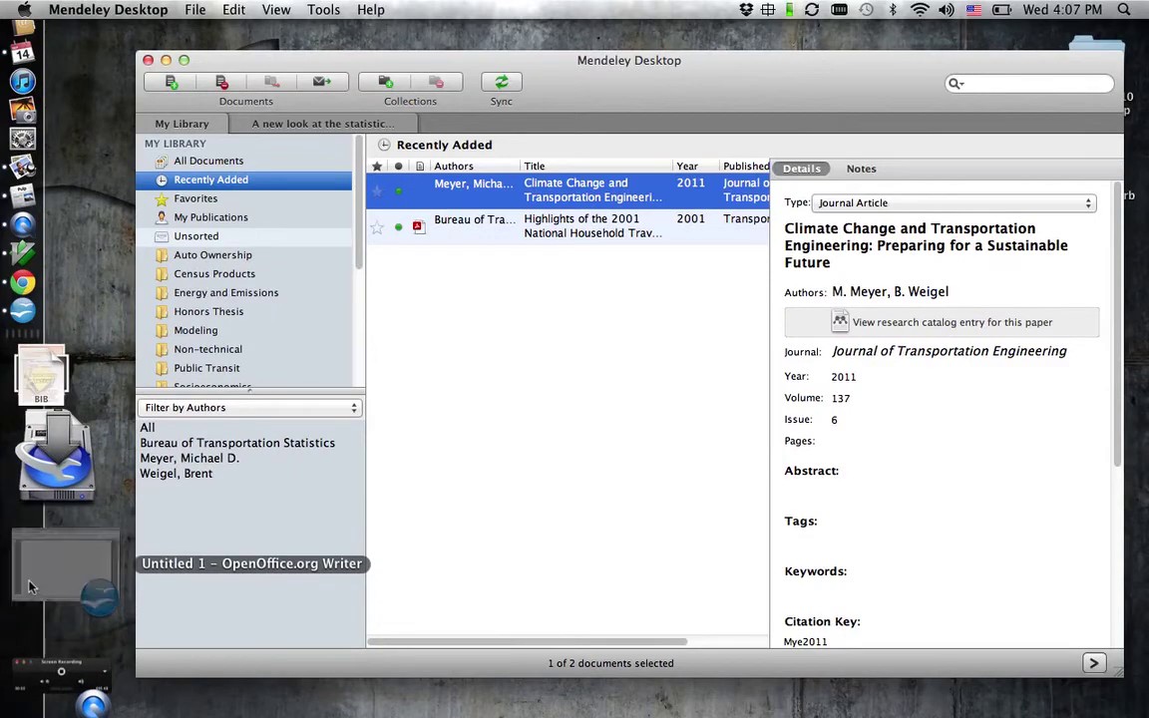
{"action": "left_click", "coordinate": [30, 587]}
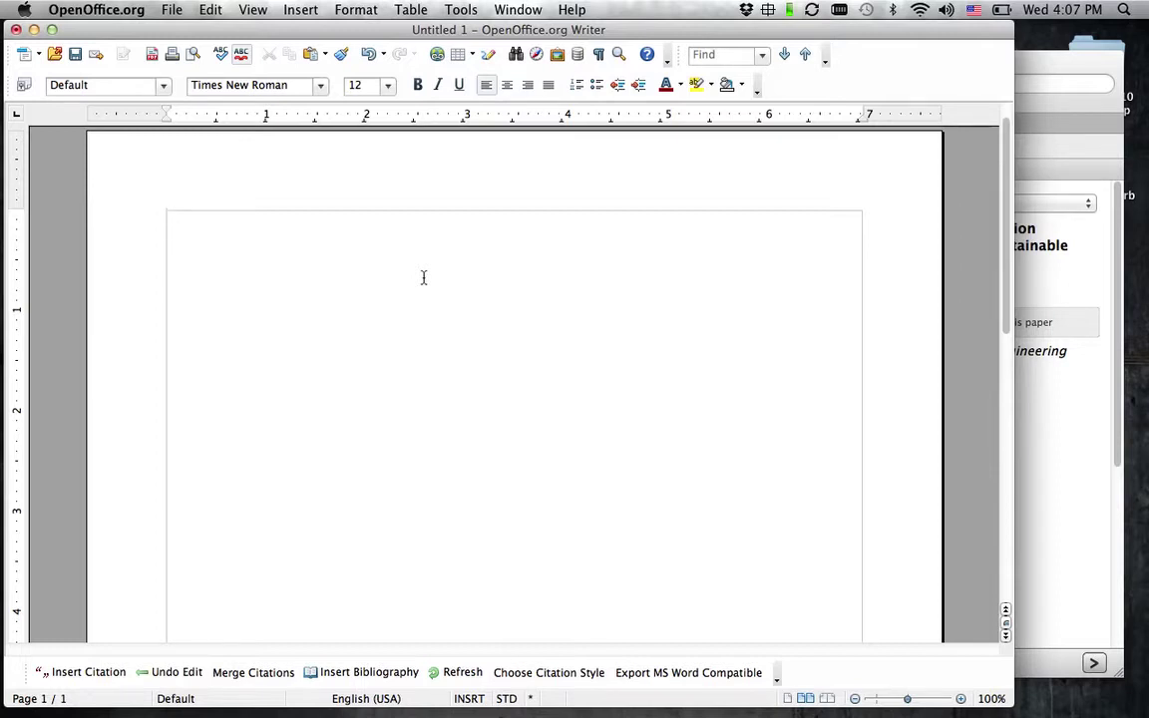
{"action": "type", "text": "Climate change "}
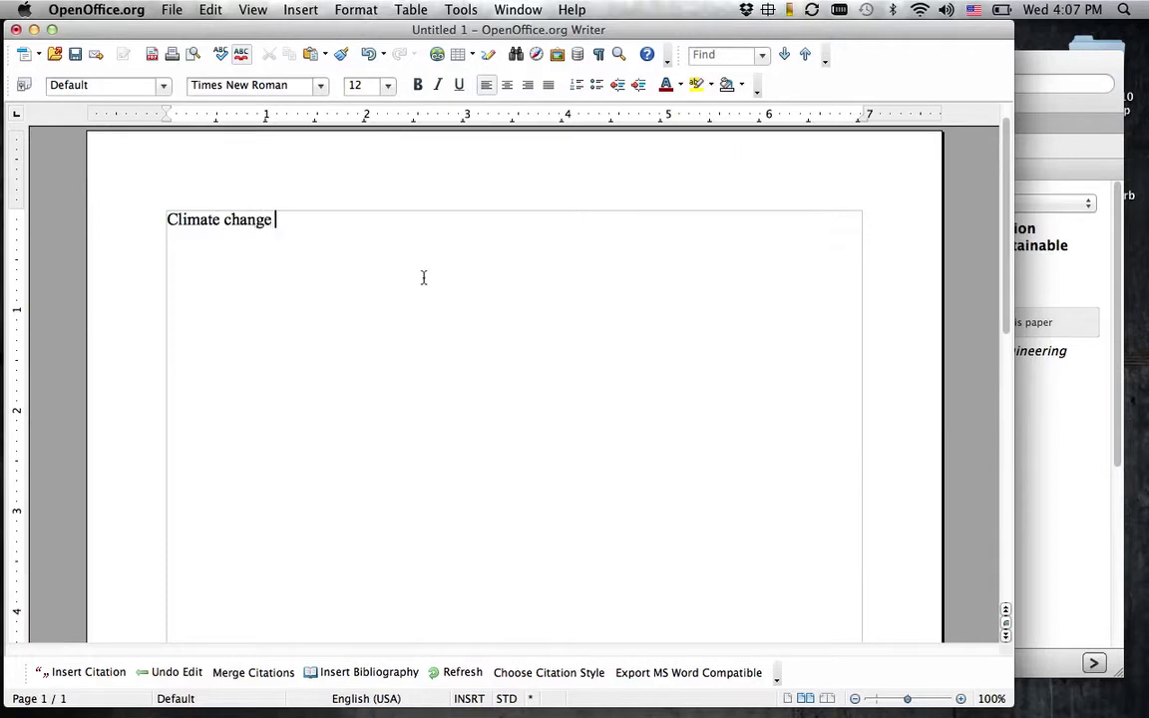
{"action": "type", "text": "and sustainab"}
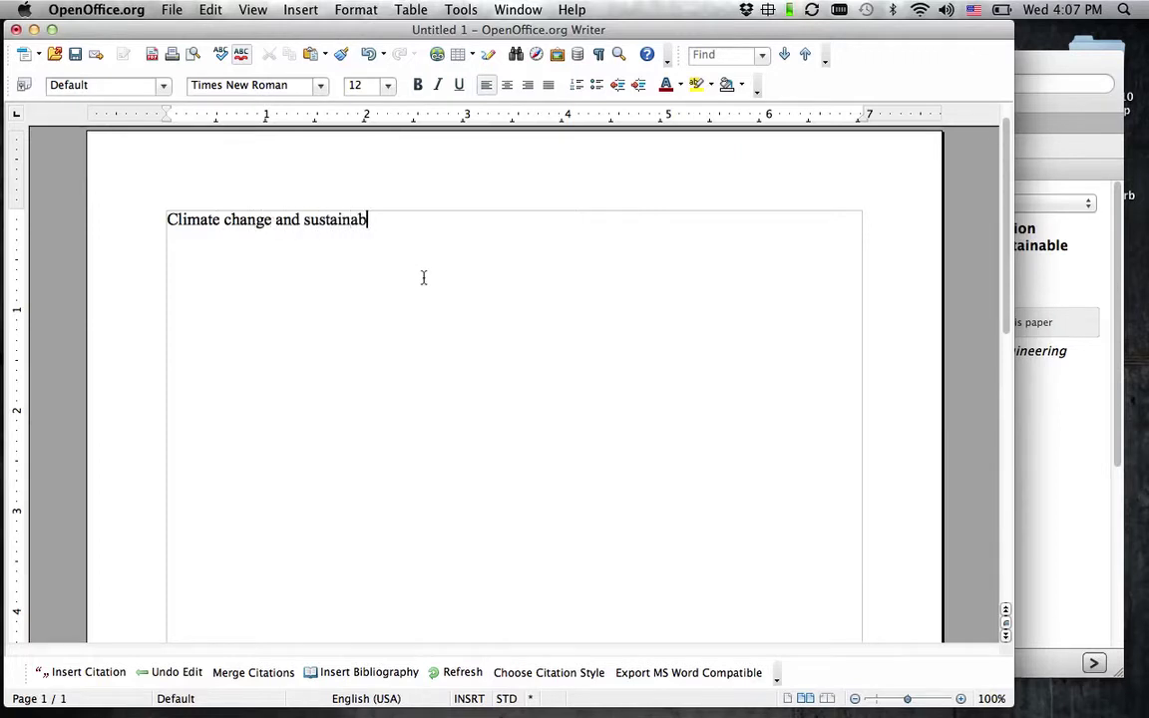
{"action": "type", "text": "ility are be"}
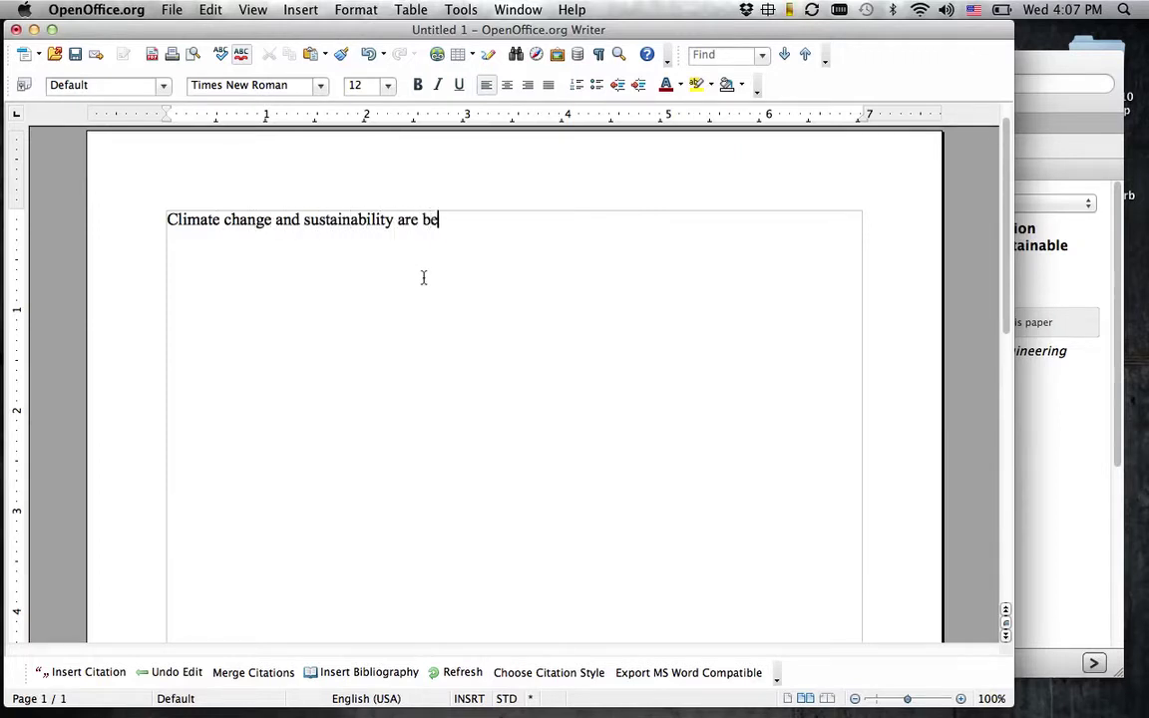
{"action": "type", "text": "coming incre"}
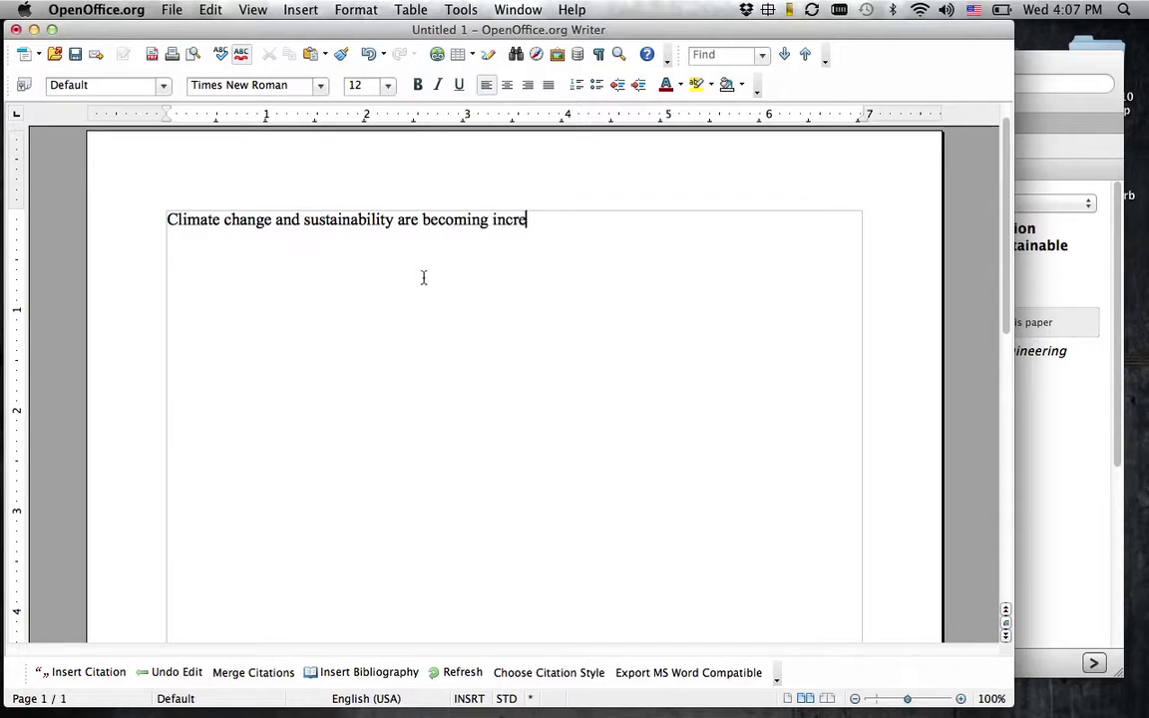
{"action": "type", "text": "asingly import"}
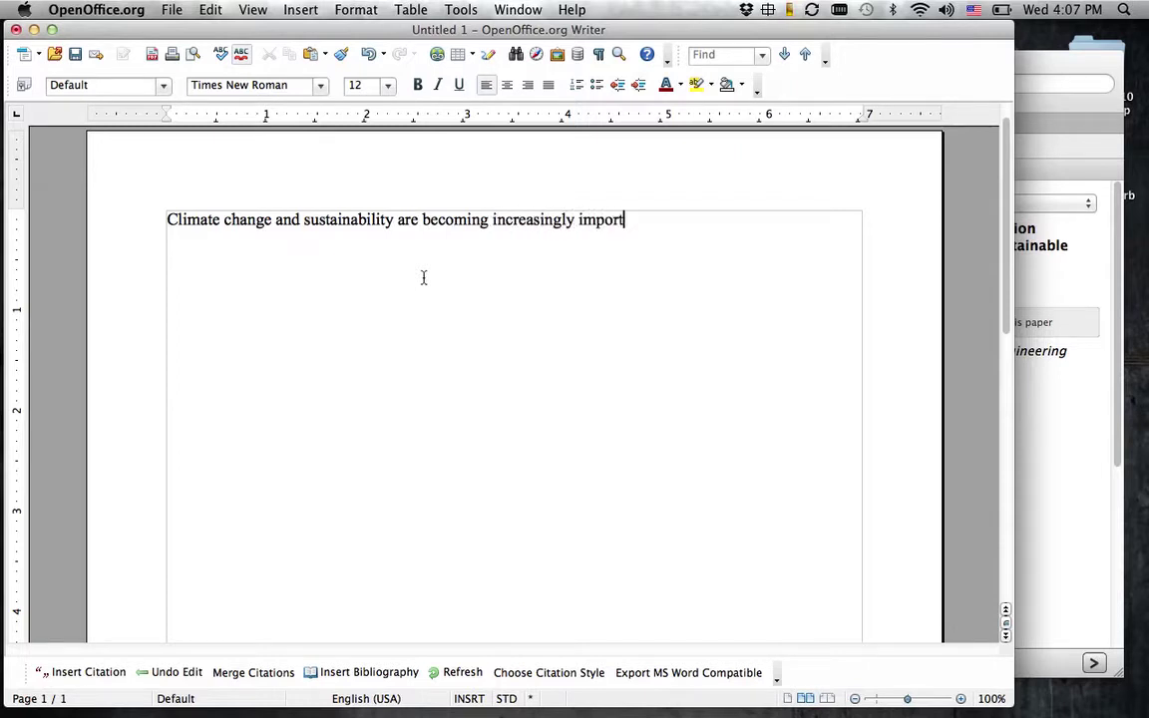
{"action": "type", "text": "ant in transp"}
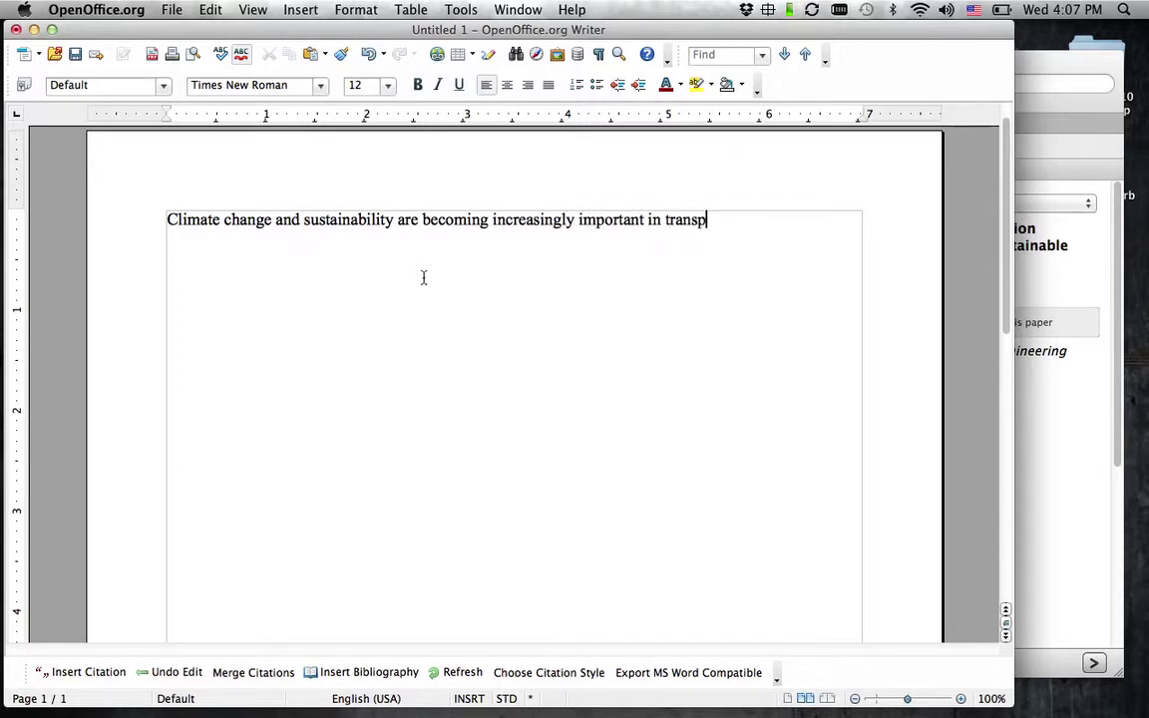
{"action": "type", "text": "ortation plan"}
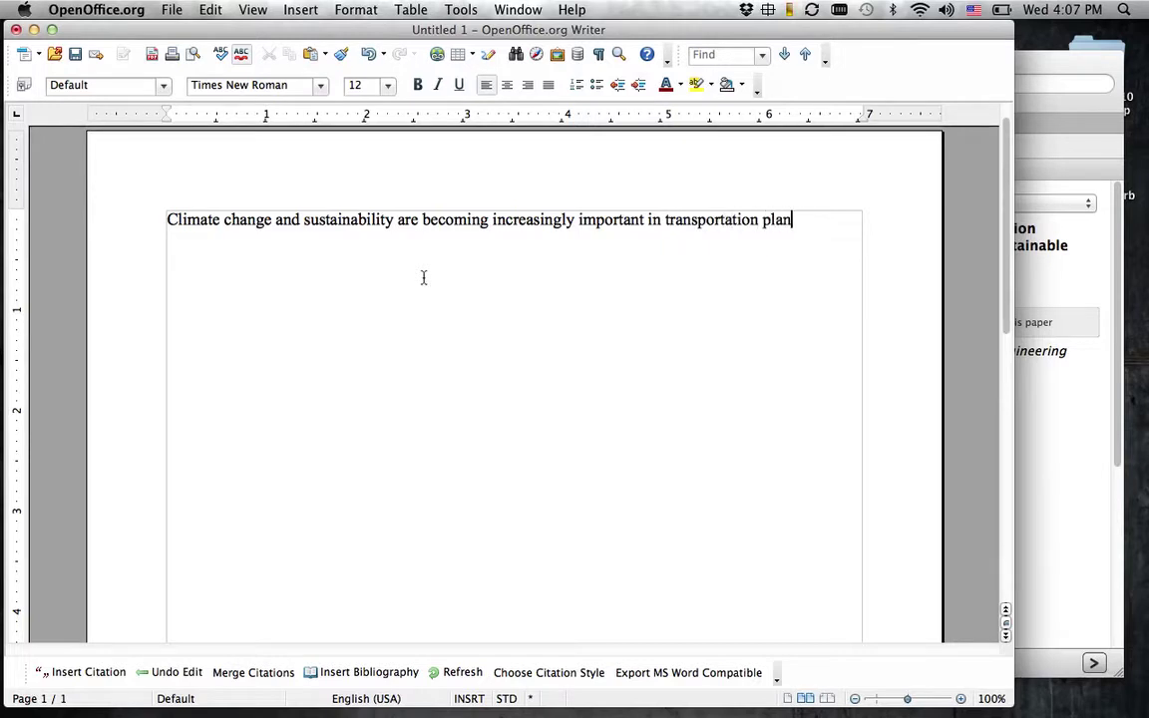
{"action": "type", "text": "ning and foreca"}
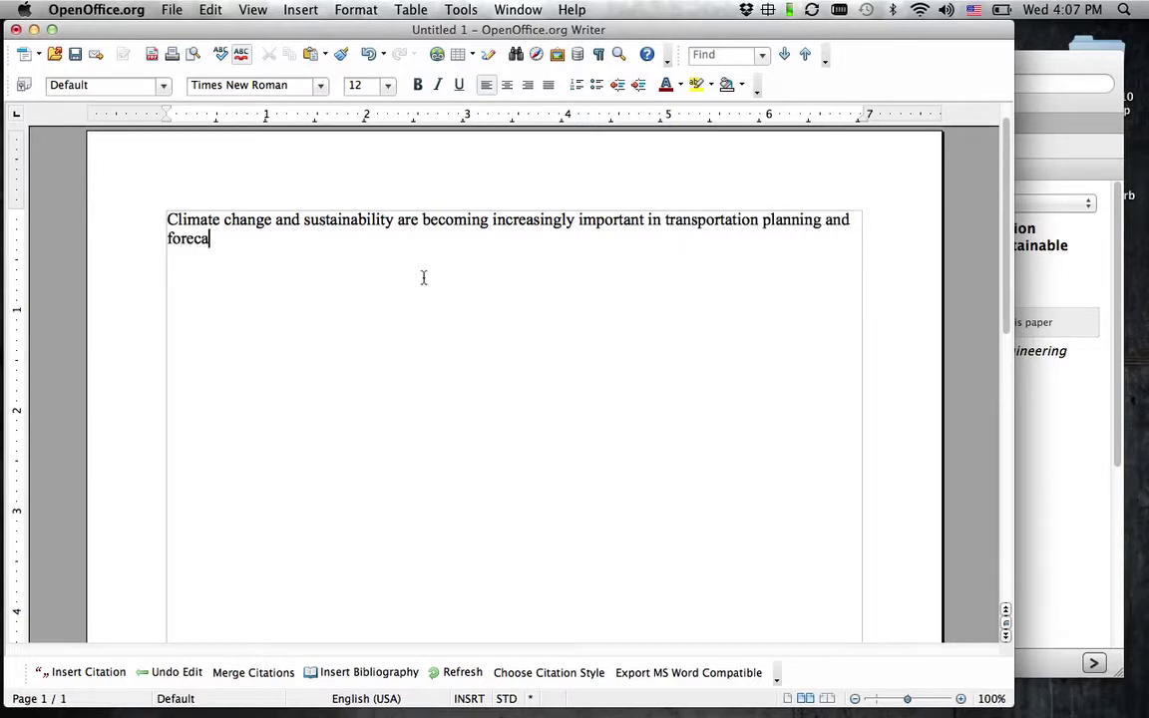
{"action": "type", "text": "sting."}
Insert a Mendeley citation of the Meyer & Weigel 2011 paper from My Library after 'forecasting'
{"action": "left_click", "coordinate": [107, 679]}
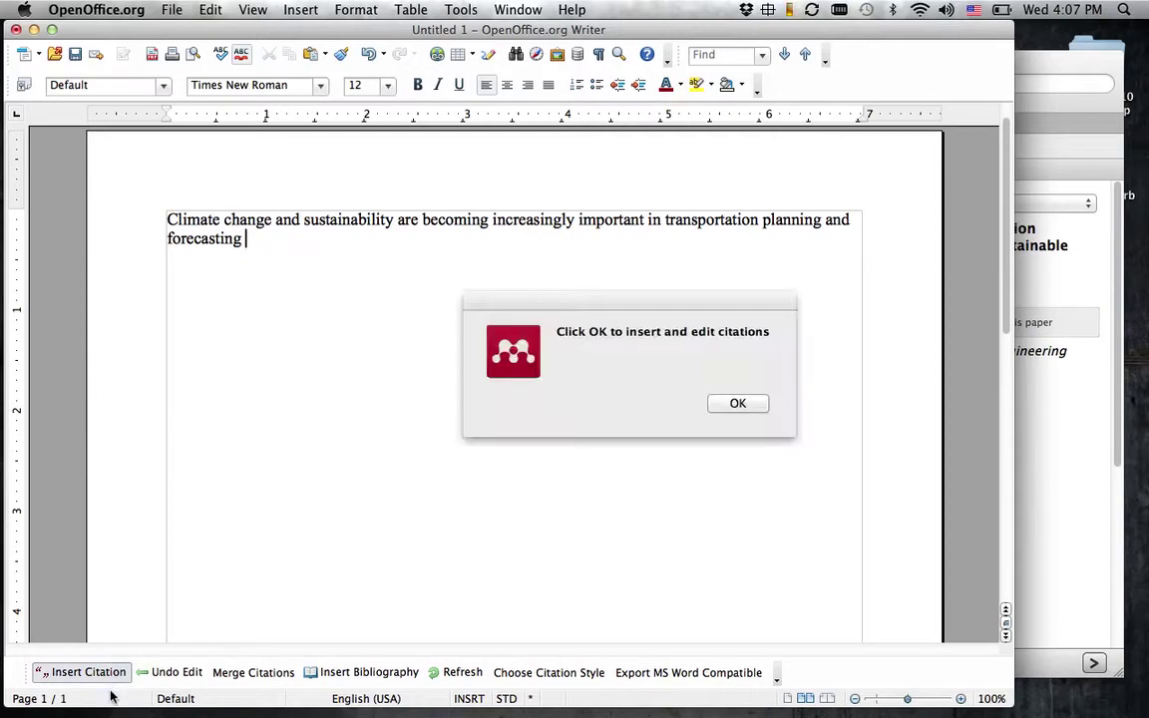
{"action": "left_click", "coordinate": [738, 405]}
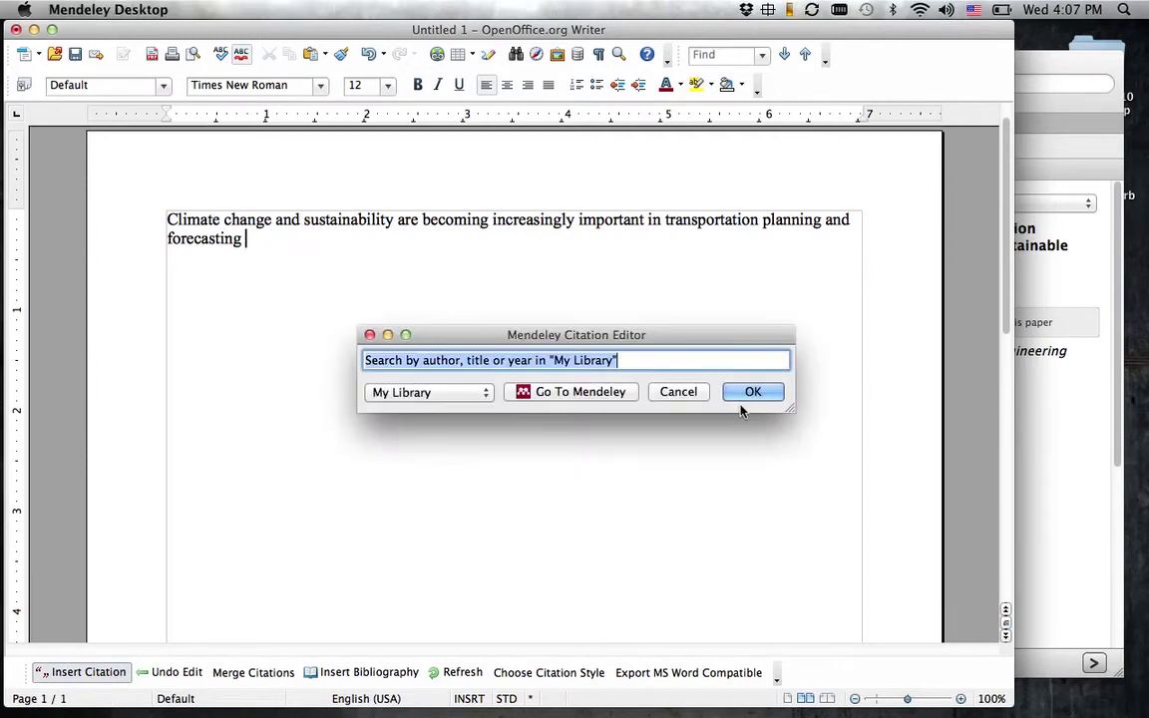
{"action": "left_click", "coordinate": [484, 397]}
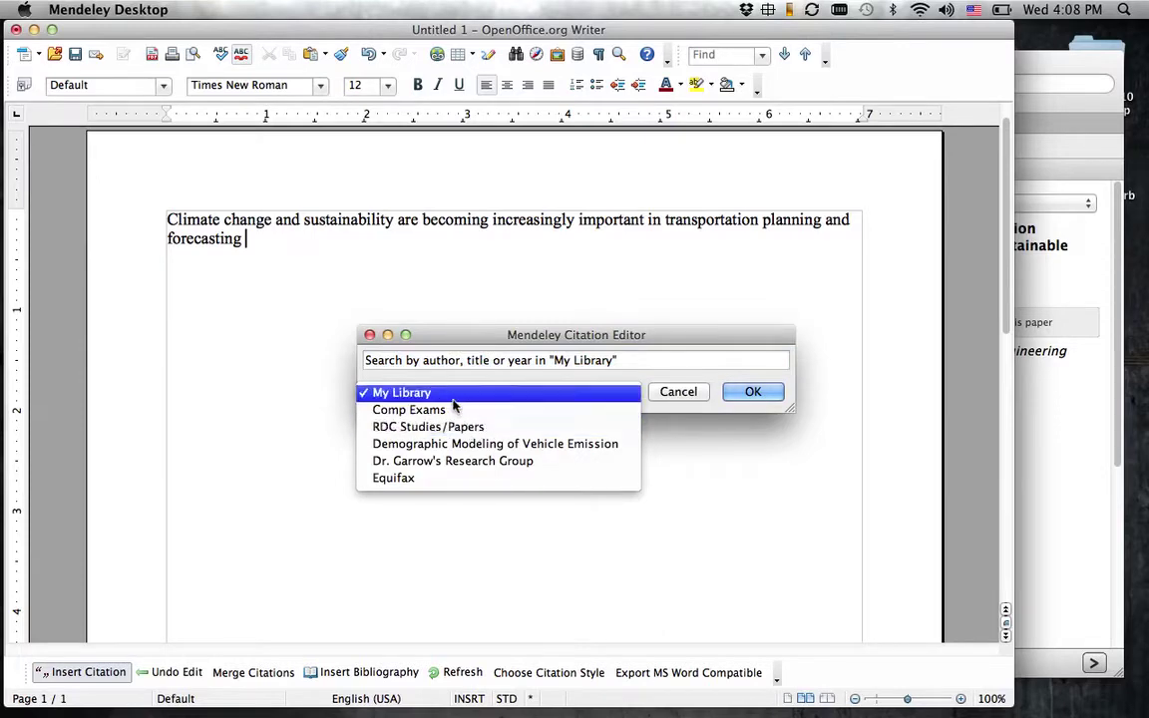
{"action": "left_click", "coordinate": [397, 394]}
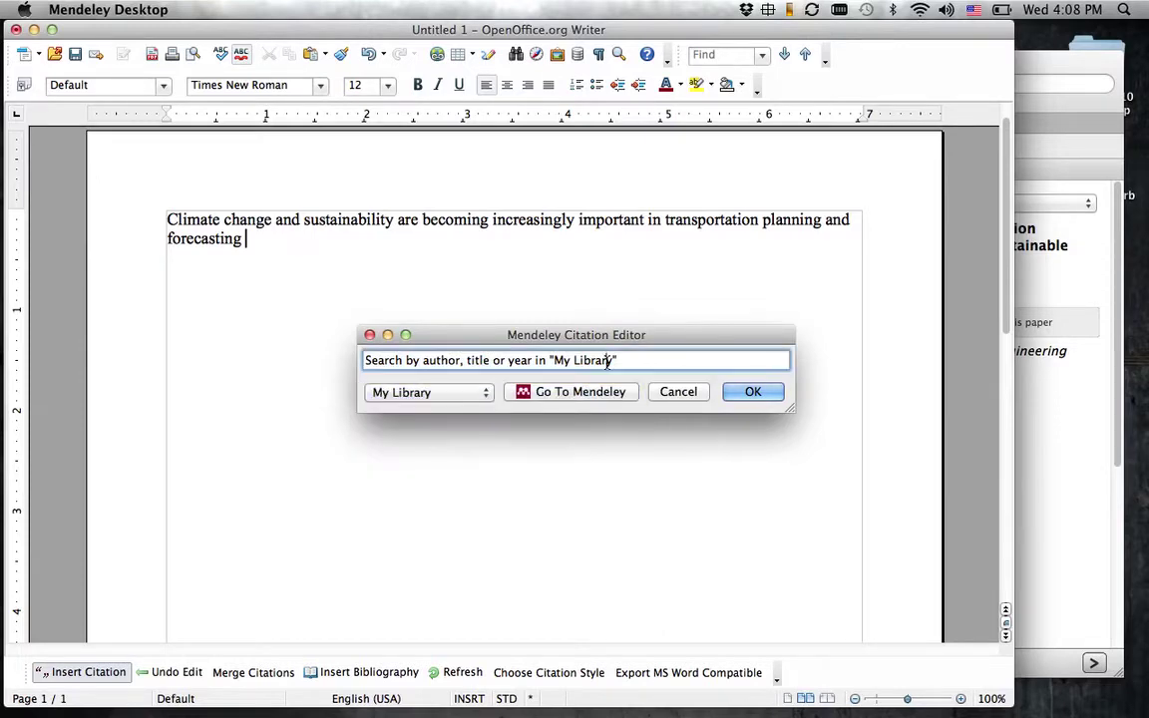
{"action": "left_click", "coordinate": [594, 395]}
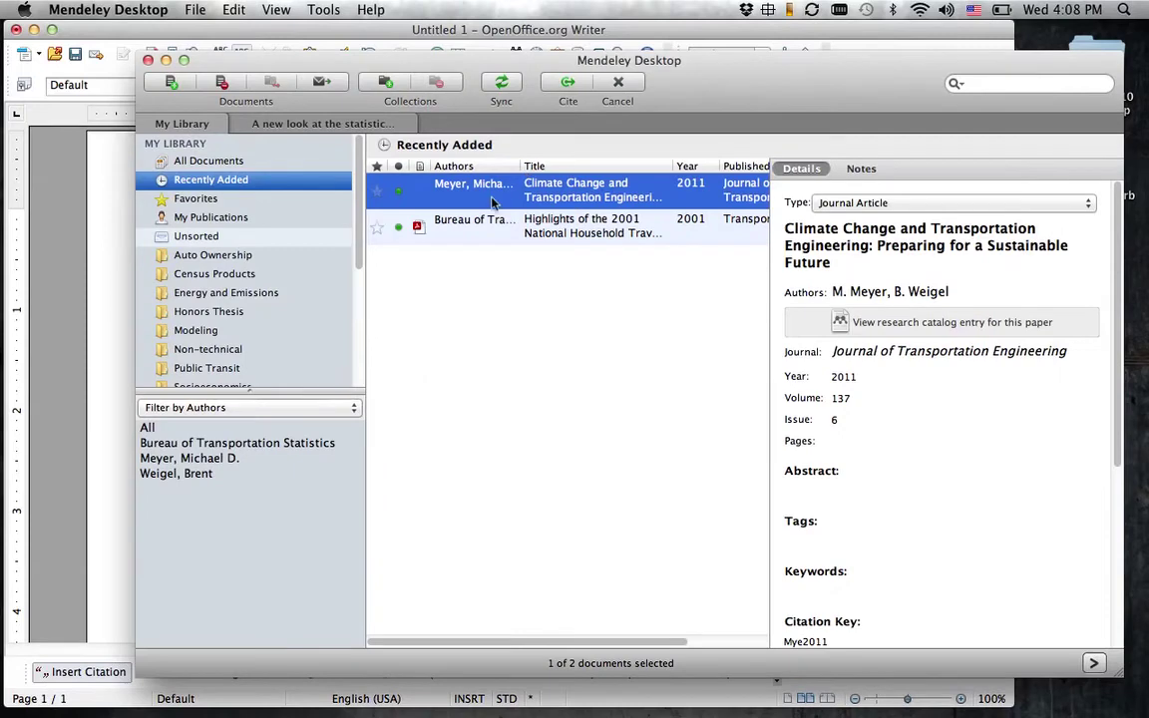
{"action": "left_click", "coordinate": [565, 84]}
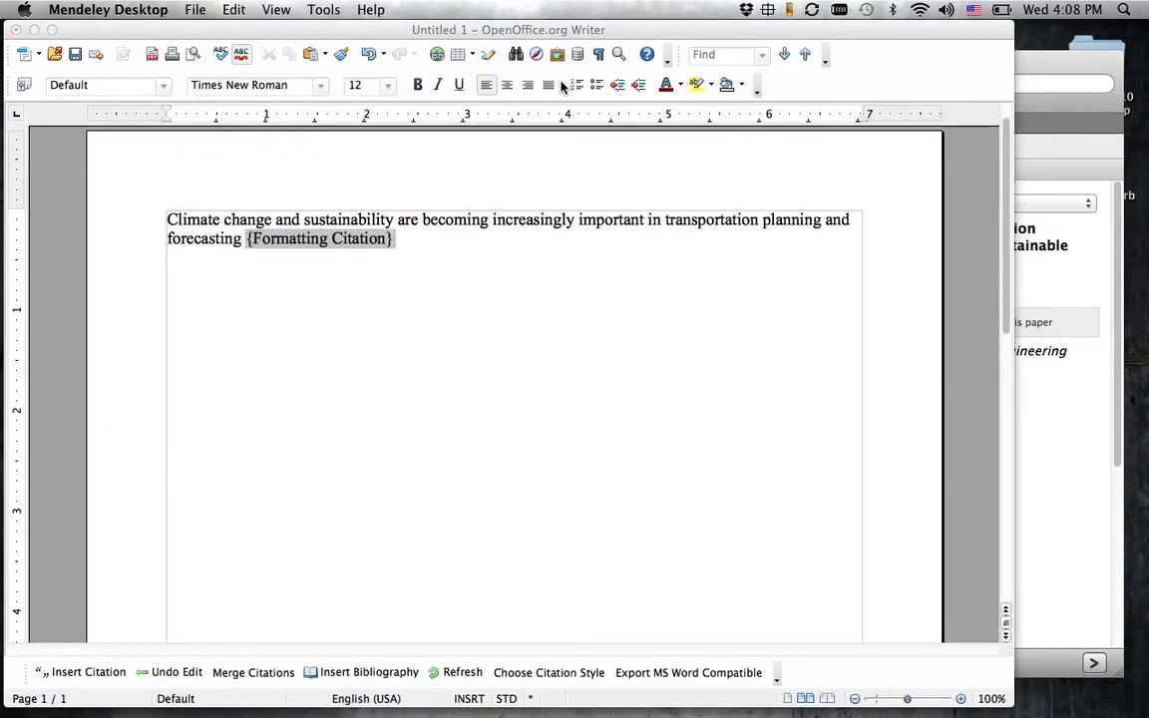
Add a 'Bibliography' heading and insert the generated reference list, keeping the Mendeley-formatted citation
{"action": "left_click", "coordinate": [501, 251]}
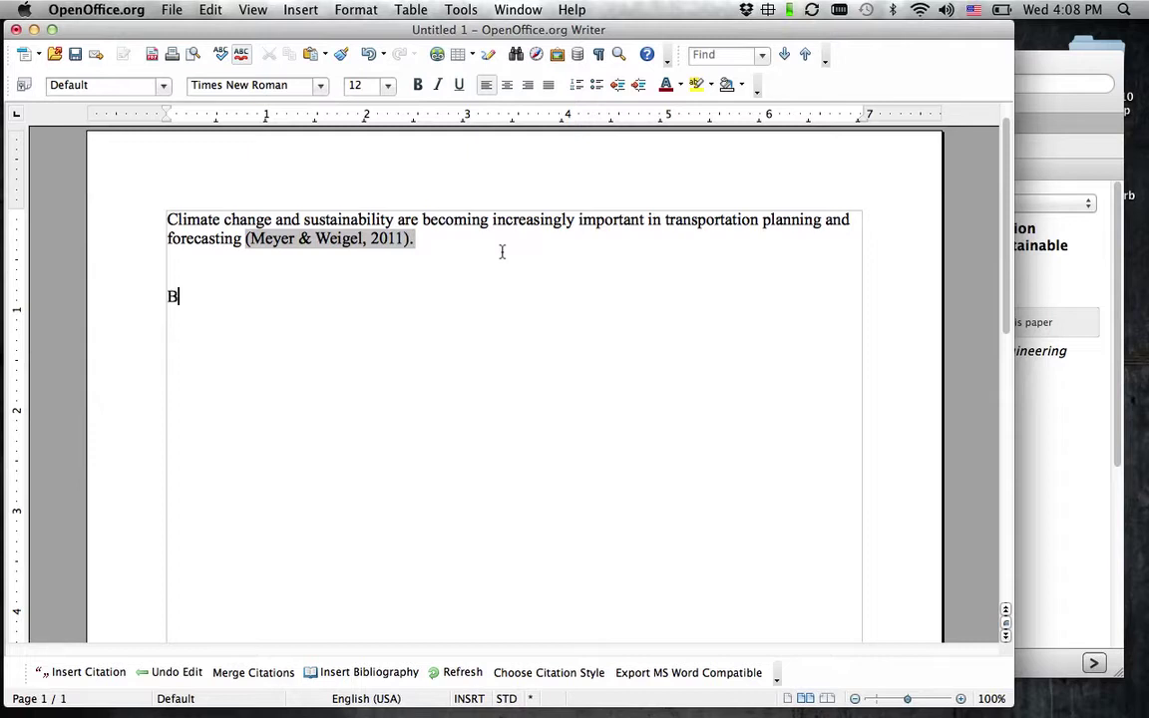
{"action": "type", "text": "ibliography"}
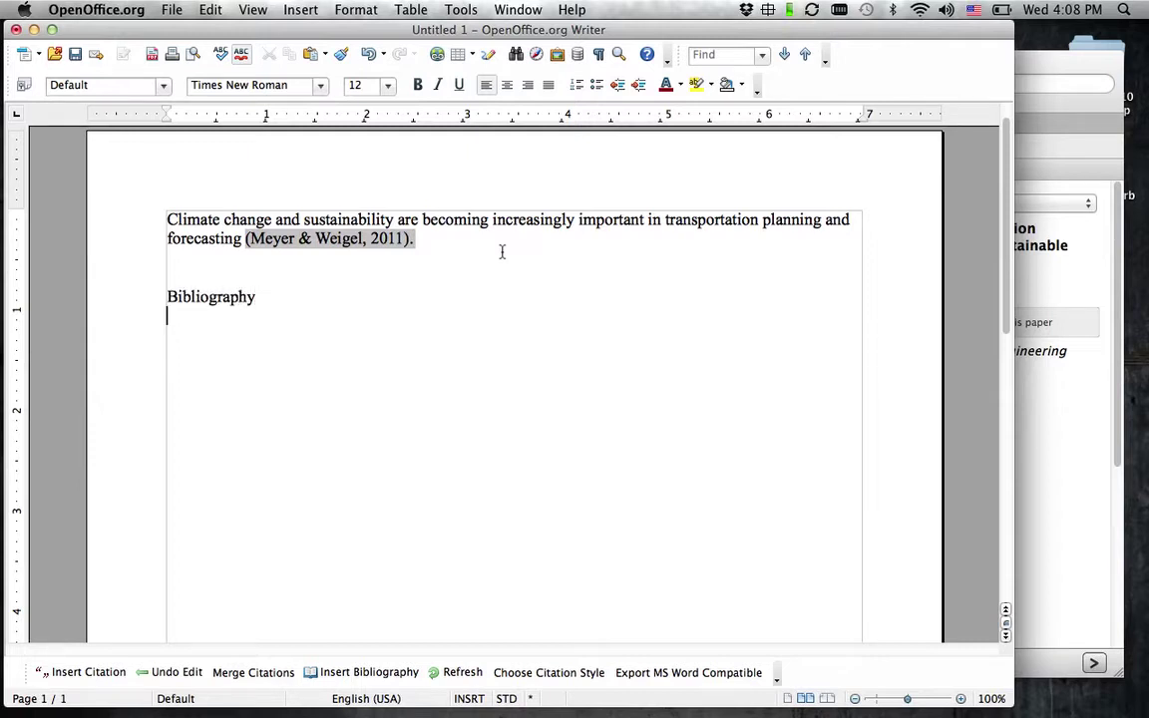
{"action": "left_click", "coordinate": [342, 676]}
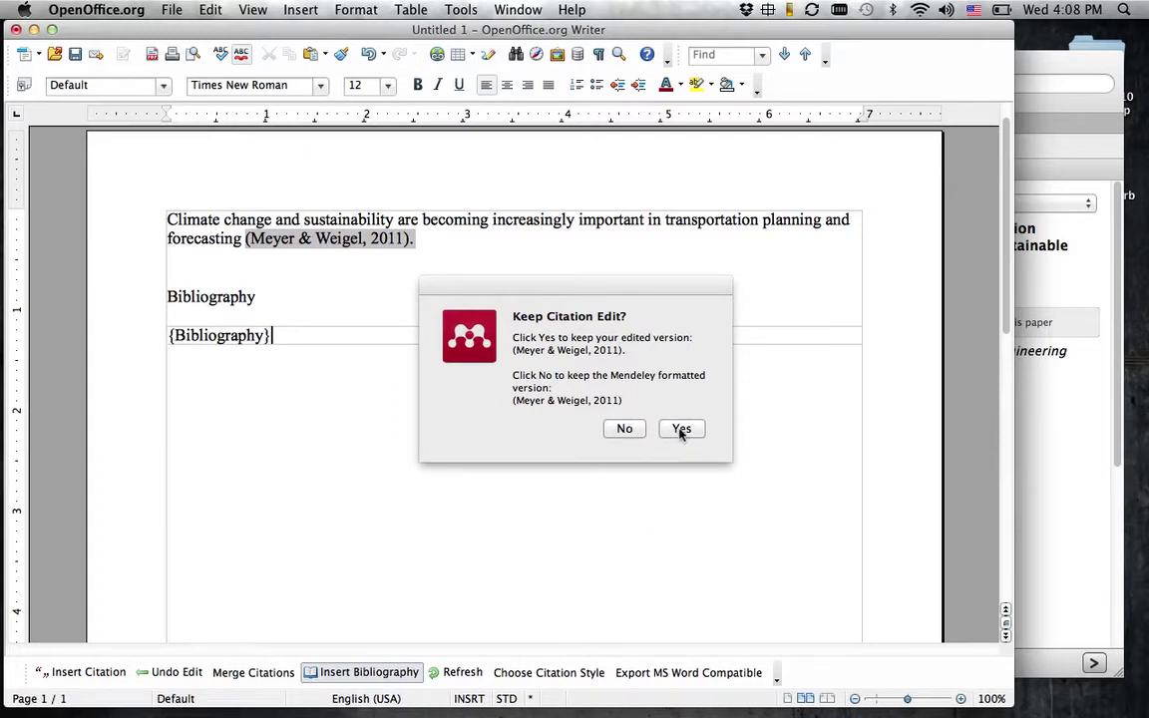
{"action": "left_click", "coordinate": [624, 429]}
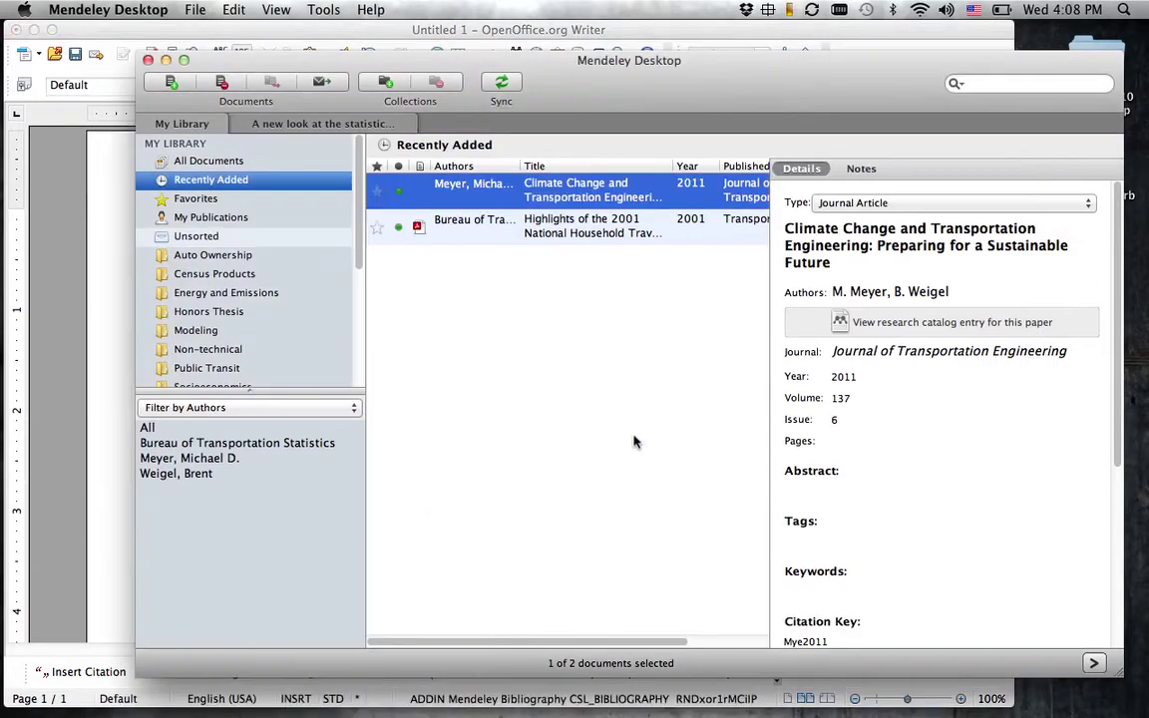
{"action": "left_click", "coordinate": [583, 32]}
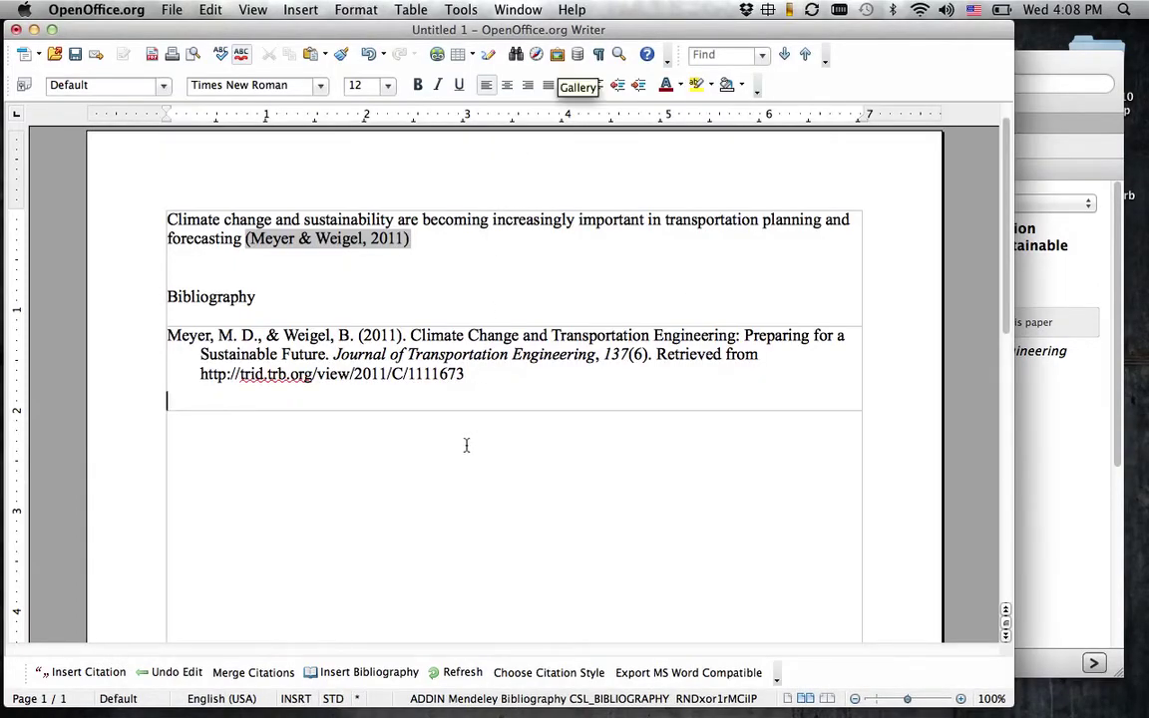
In a new paragraph, type 'The Akaike information criterion is important for statistical analysis.'
{"action": "left_click", "coordinate": [512, 254]}
{"action": "left_click", "coordinate": [495, 241]}
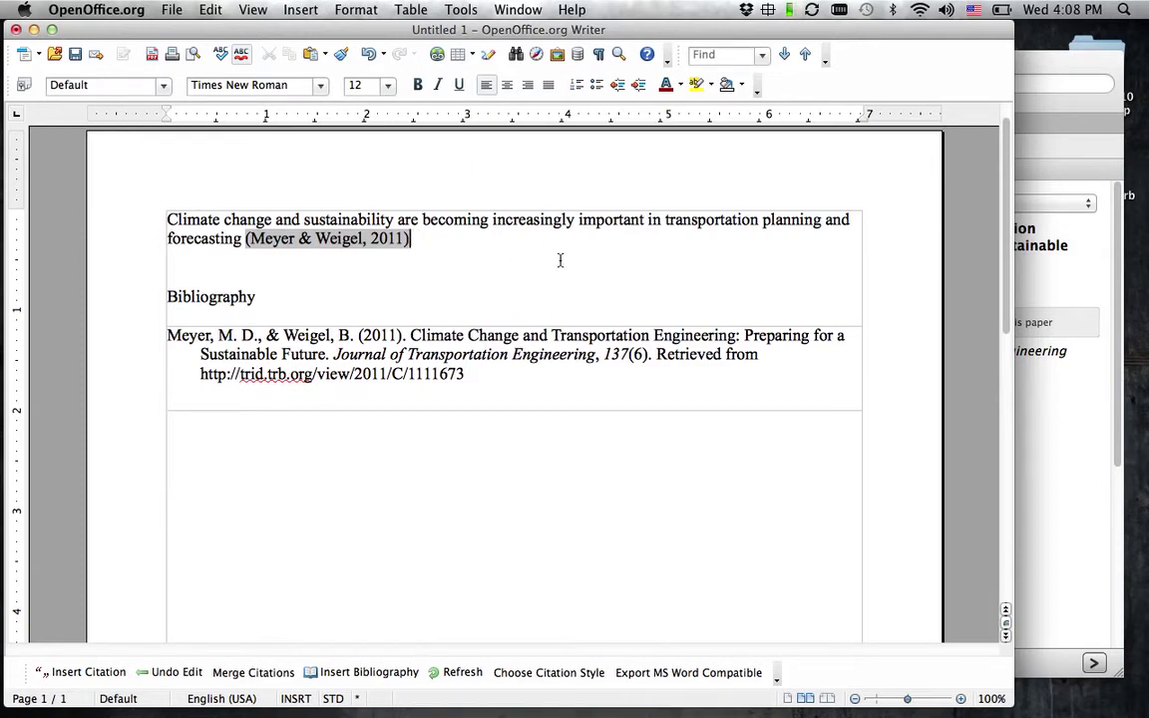
{"action": "key", "text": "Return"}
{"action": "key", "text": "Return"}
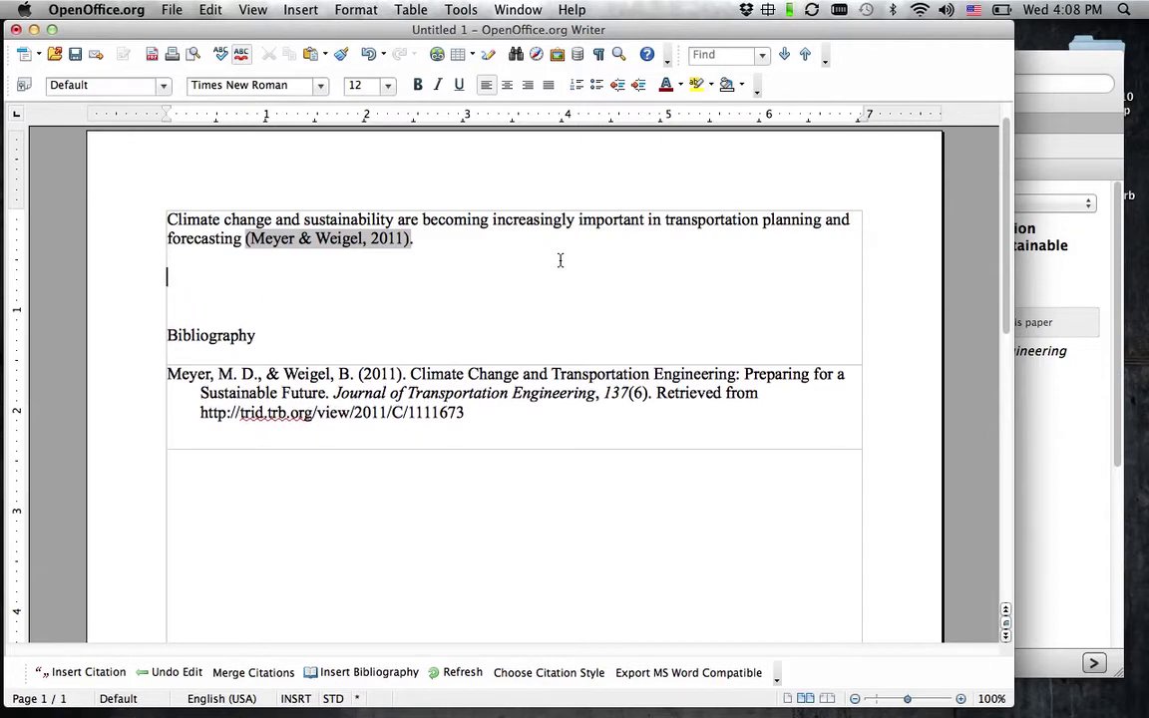
{"action": "type", "text": "The Akaike invo"}
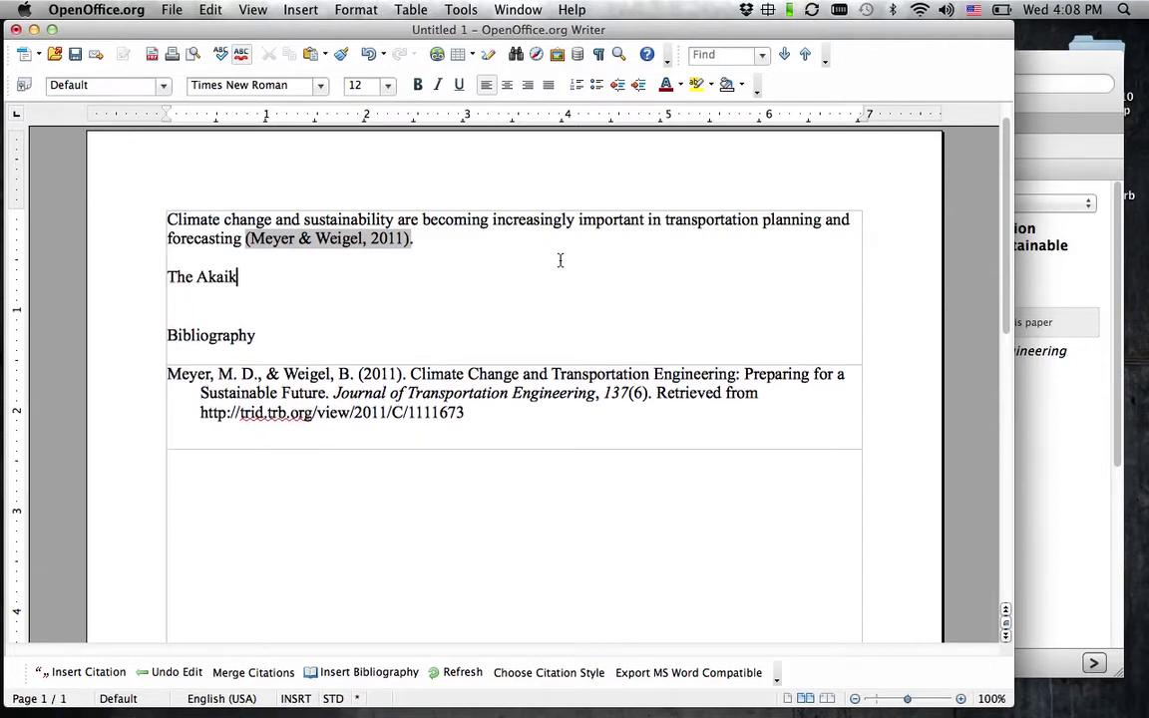
{"action": "key", "text": "BackSpace"}
{"action": "key", "text": "BackSpace"}
{"action": "type", "text": "formation C"}
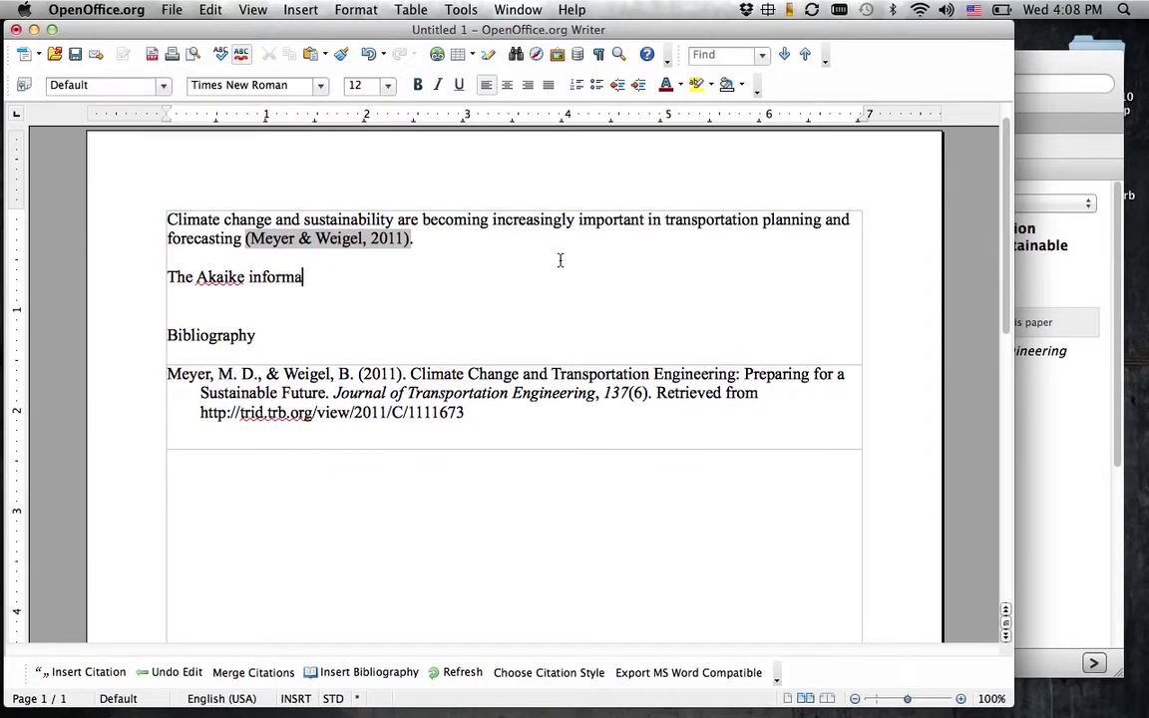
{"action": "key", "text": "BackSpace"}
{"action": "type", "text": "Cri"}
{"action": "key", "text": "BackSpace"}
{"action": "key", "text": "BackSpace"}
{"action": "key", "text": "BackSpace"}
{"action": "type", "text": "crioterion is imp"}
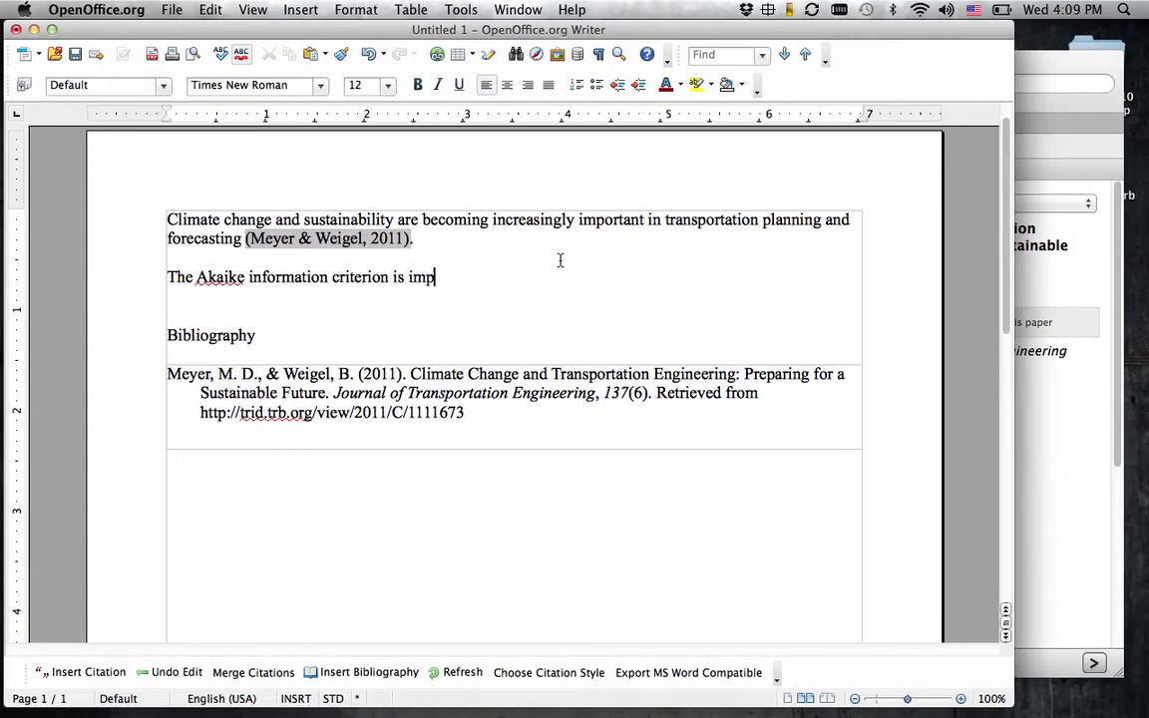
{"action": "type", "text": "orant for"}
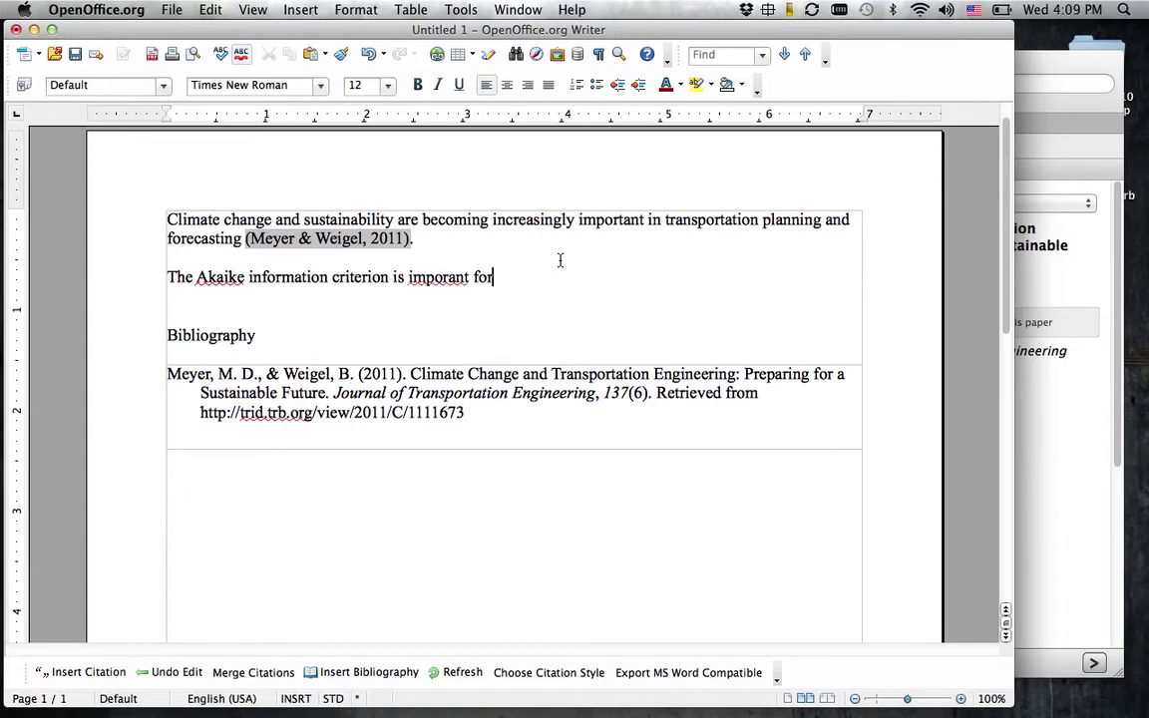
{"action": "key", "text": "BackSpace"}
{"action": "key", "text": "BackSpace"}
{"action": "key", "text": "BackSpace"}
{"action": "key", "text": "BackSpace"}
{"action": "key", "text": "BackSpace"}
{"action": "key", "text": "BackSpace"}
{"action": "key", "text": "BackSpace"}
{"action": "key", "text": "BackSpace"}
{"action": "key", "text": "BackSpace"}
{"action": "type", "text": "ortant for "}
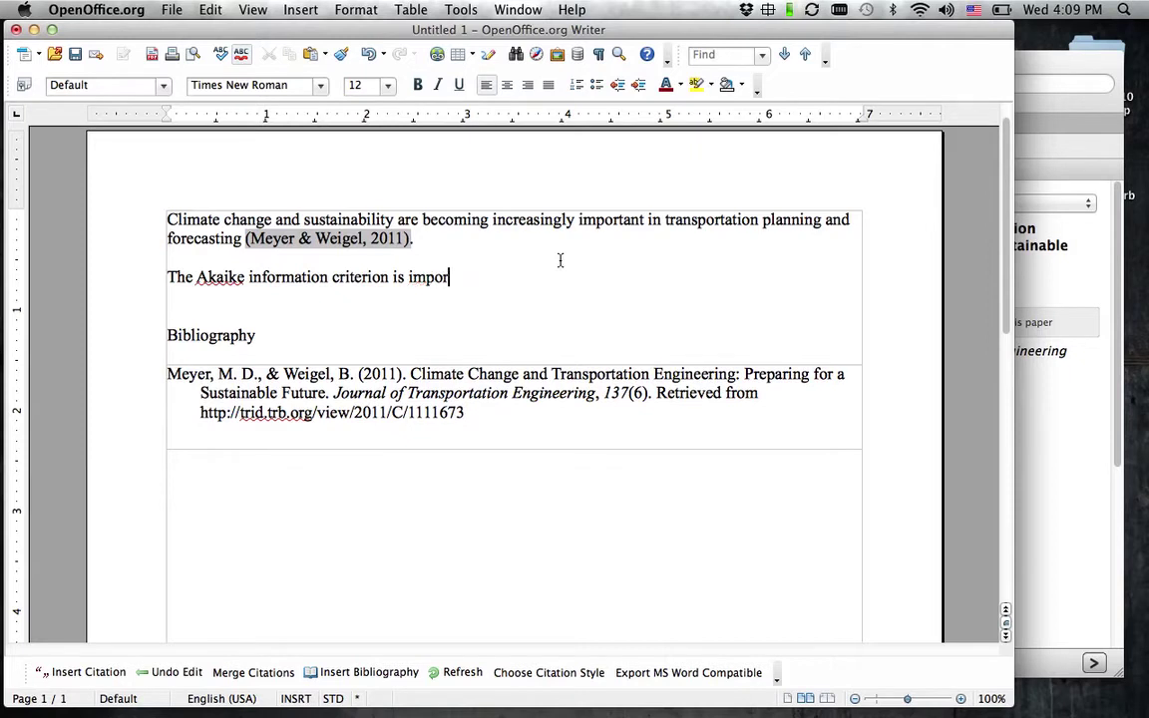
{"action": "type", "text": "sta"}
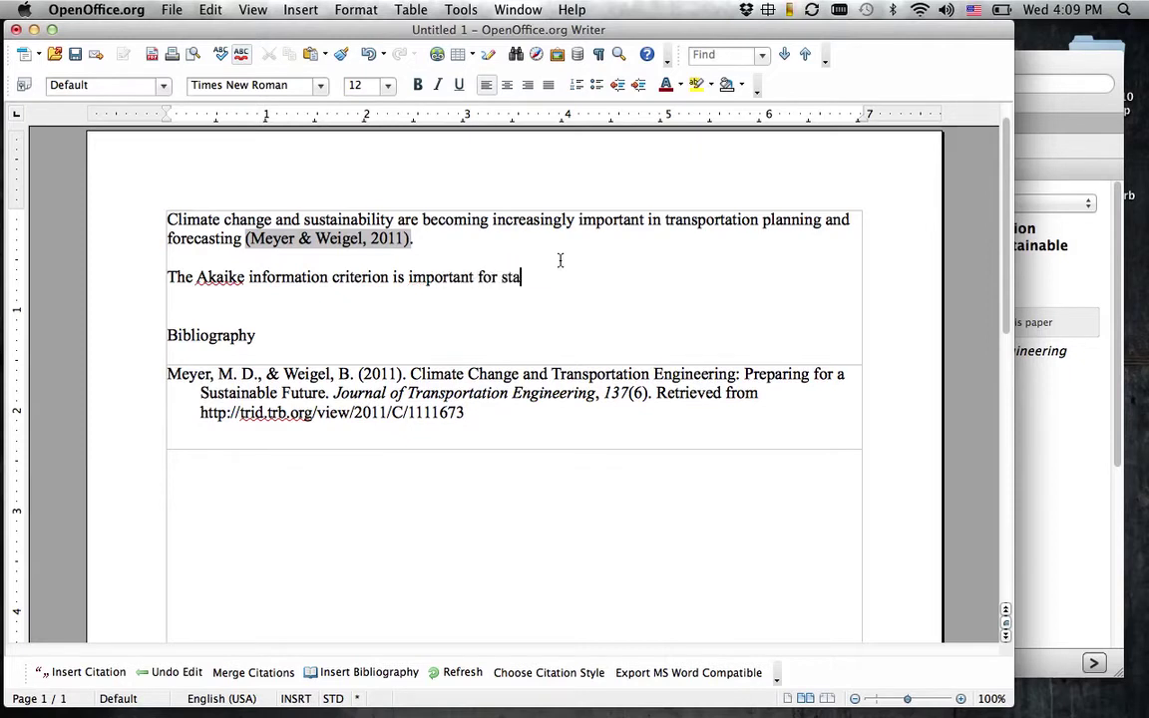
{"action": "type", "text": "tistical analysis."}
Search 'akaike' and cite the Akaike 1974 paper at the end of the second sentence
{"action": "left_click", "coordinate": [81, 672]}
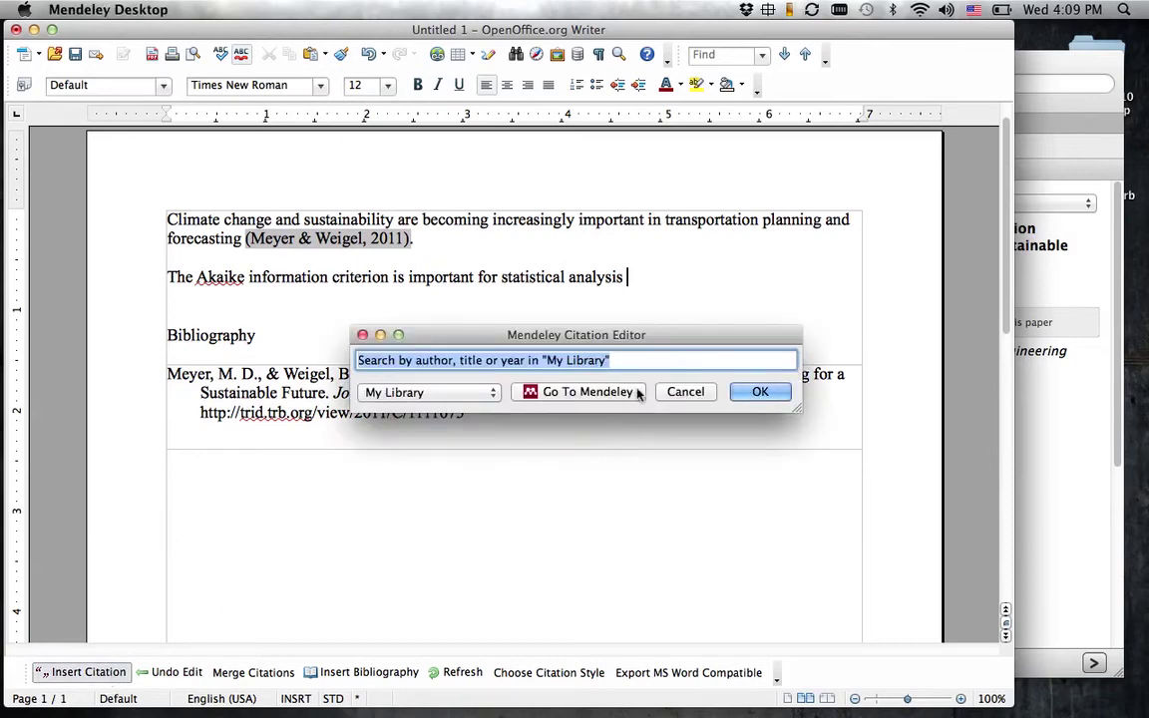
{"action": "type", "text": "akaik"}
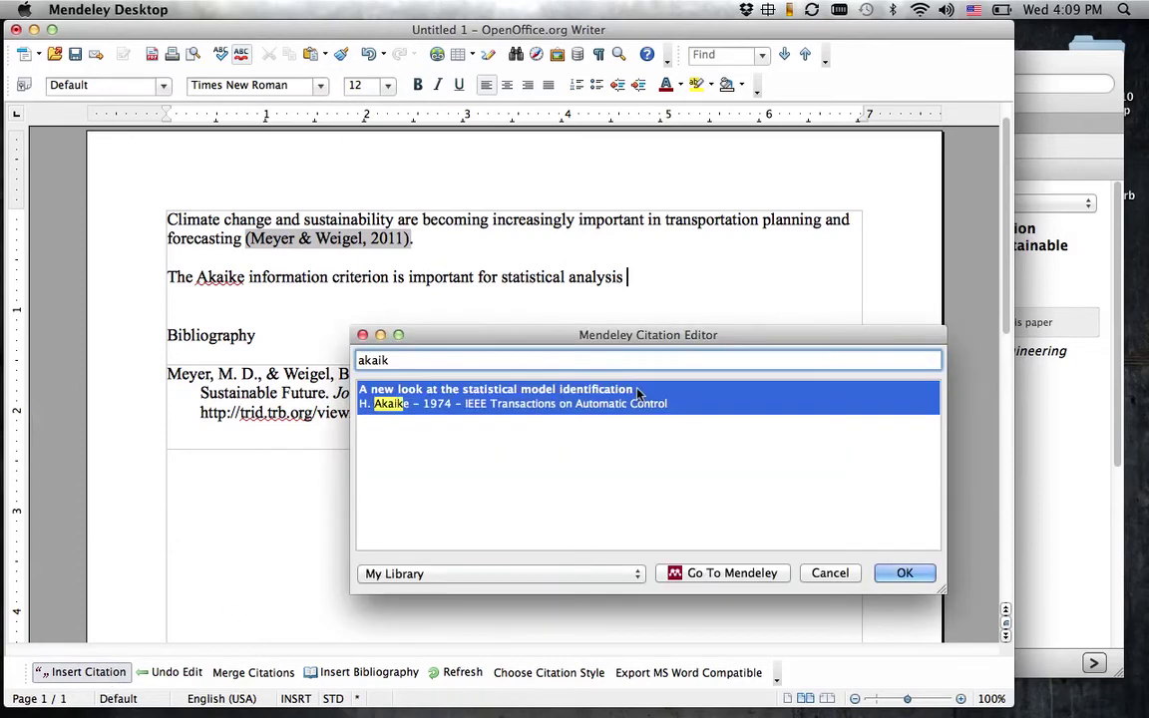
{"action": "type", "text": "e"}
{"action": "left_click", "coordinate": [638, 394]}
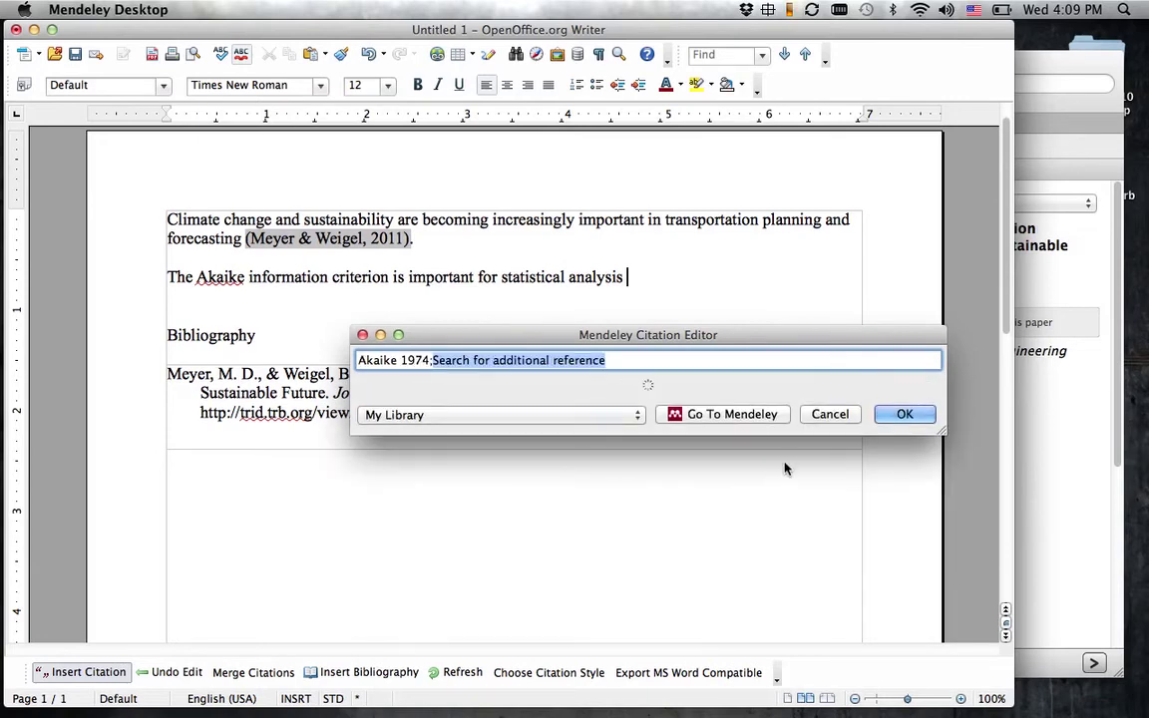
{"action": "left_click", "coordinate": [889, 415]}
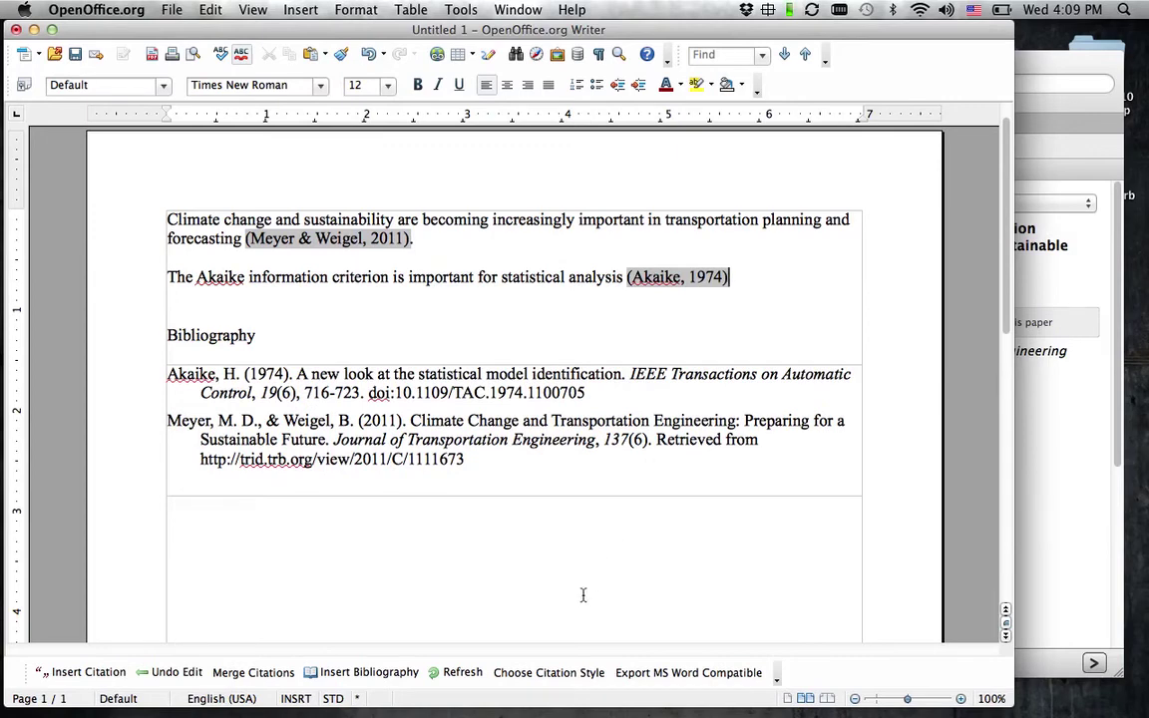
Apply Chicago Manual of Style (Author-Date format) so citations read like (Meyer and Weigel 2011)
{"action": "left_click", "coordinate": [548, 674]}
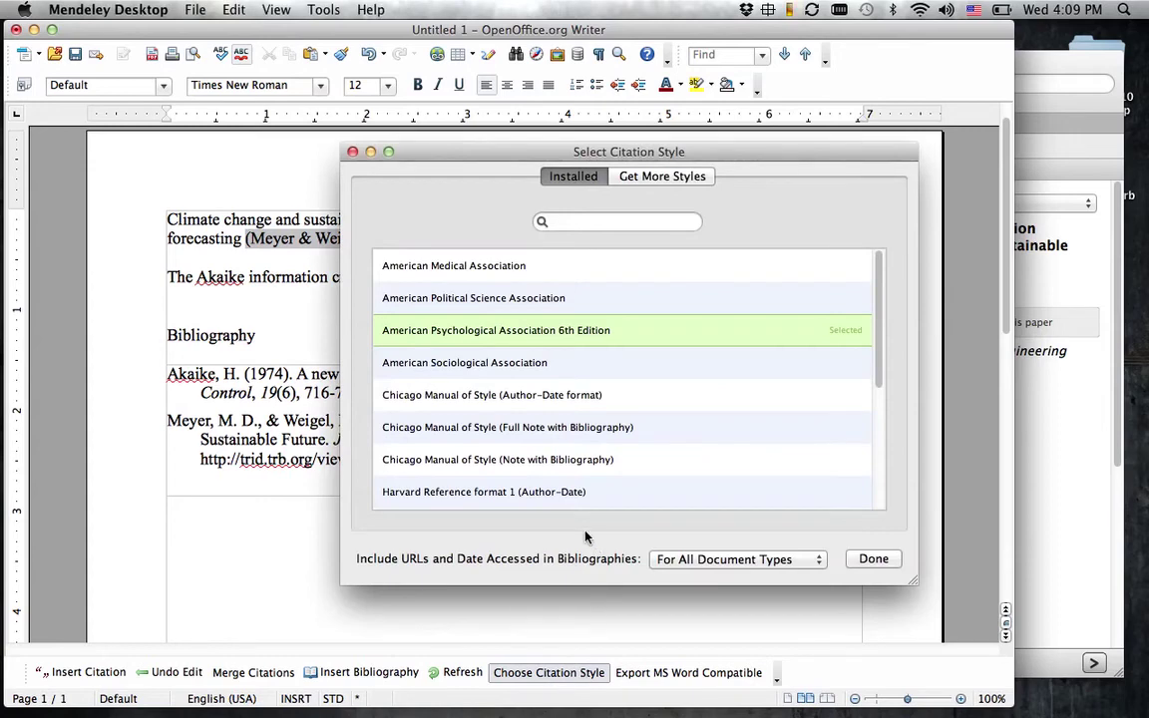
{"action": "scroll", "coordinate": [571, 418], "scroll_direction": "down", "scroll_amount": 5}
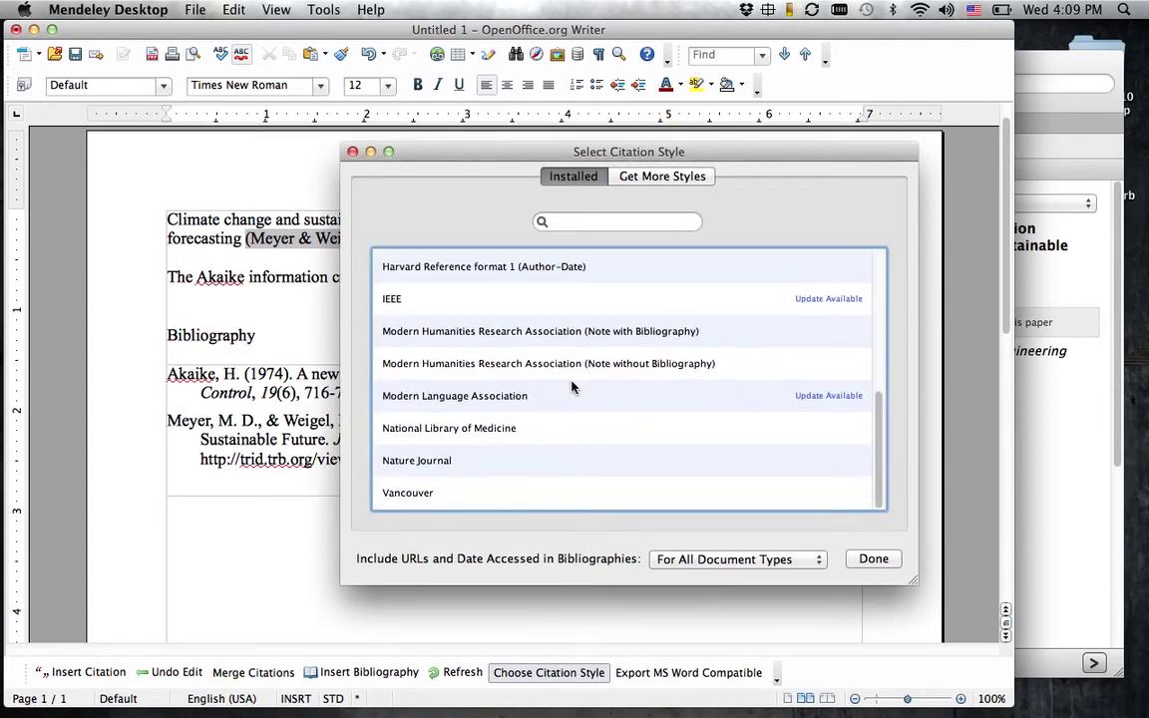
{"action": "scroll", "coordinate": [573, 389], "scroll_direction": "up", "scroll_amount": 5}
{"action": "scroll", "coordinate": [573, 389], "scroll_direction": "up", "scroll_amount": 2}
{"action": "scroll", "coordinate": [578, 399], "scroll_direction": "down", "scroll_amount": 2}
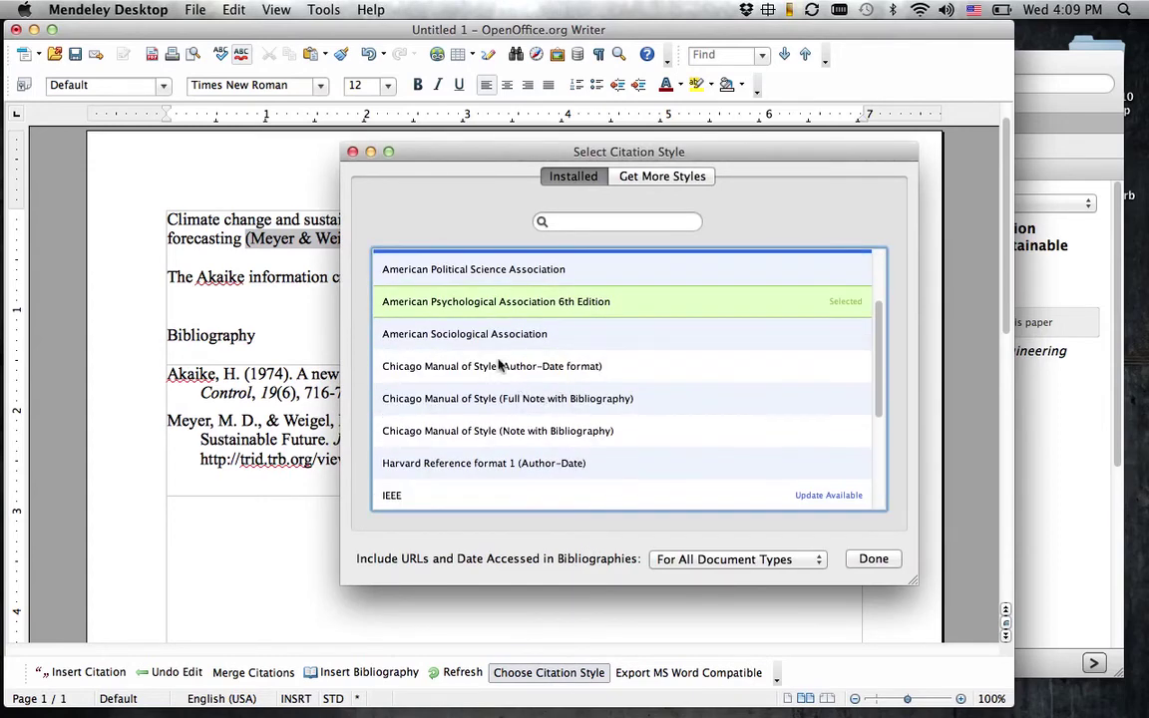
{"action": "left_click", "coordinate": [503, 367]}
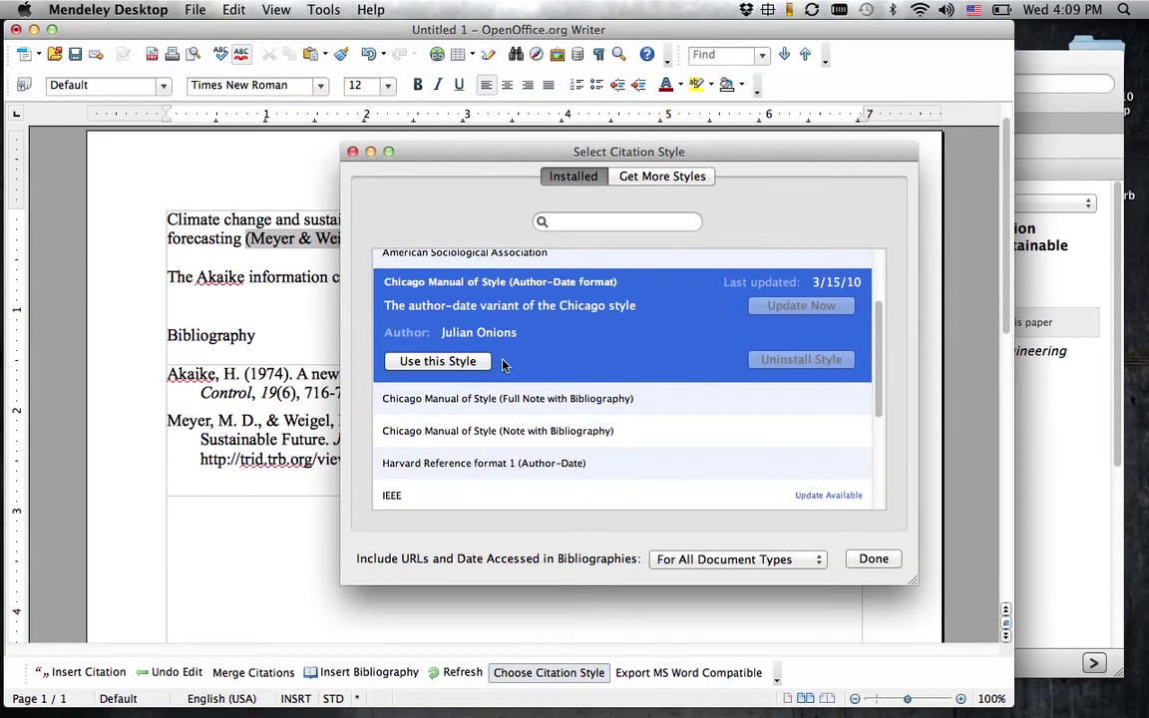
{"action": "left_click", "coordinate": [448, 366]}
{"action": "left_click", "coordinate": [873, 560]}
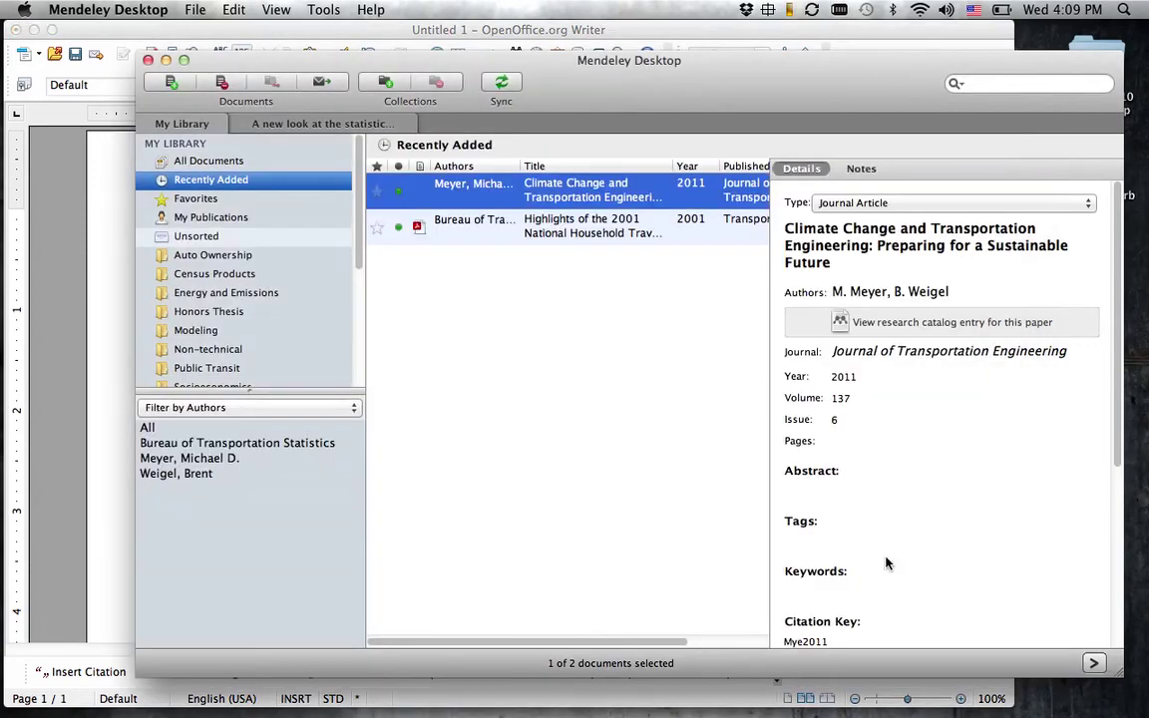
{"action": "left_click", "coordinate": [571, 31]}
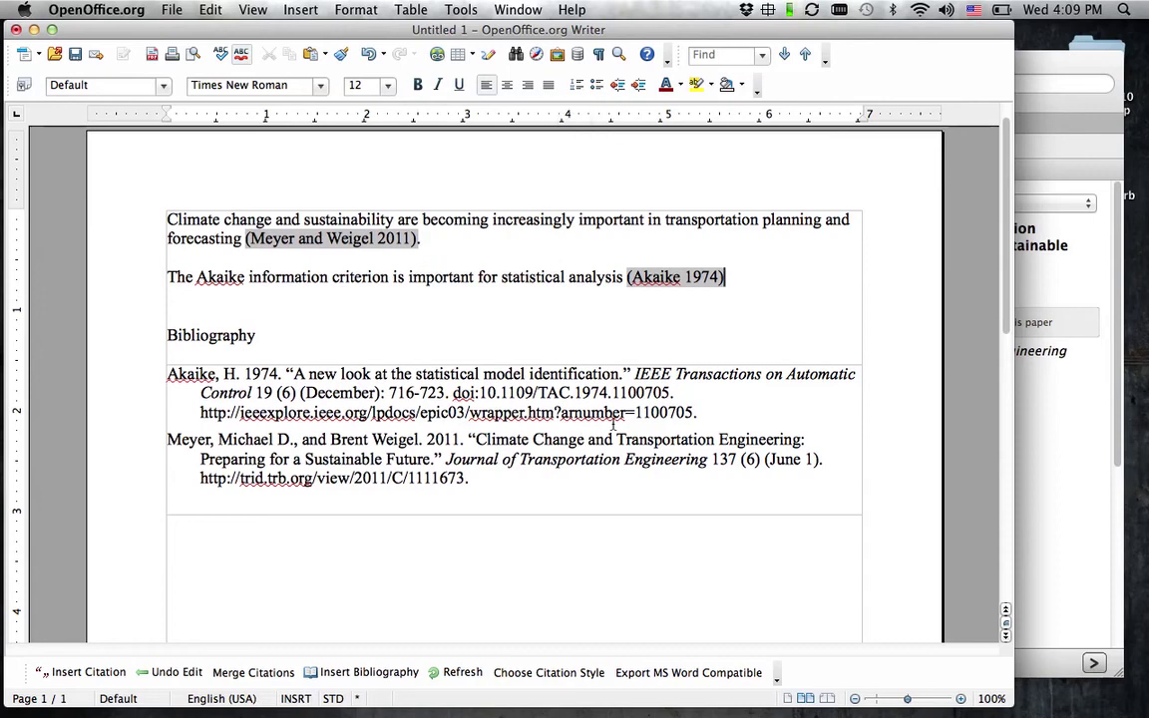
Save the Untitled 1 document with Cmd+S
{"action": "key", "text": "super+s"}
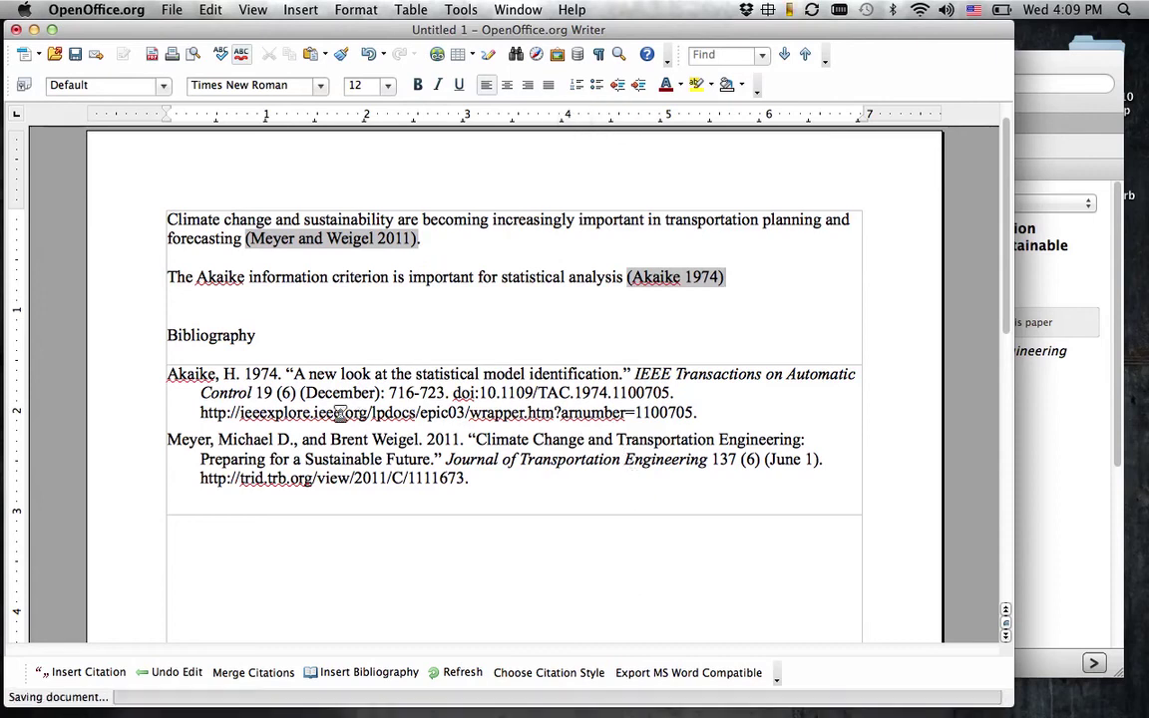